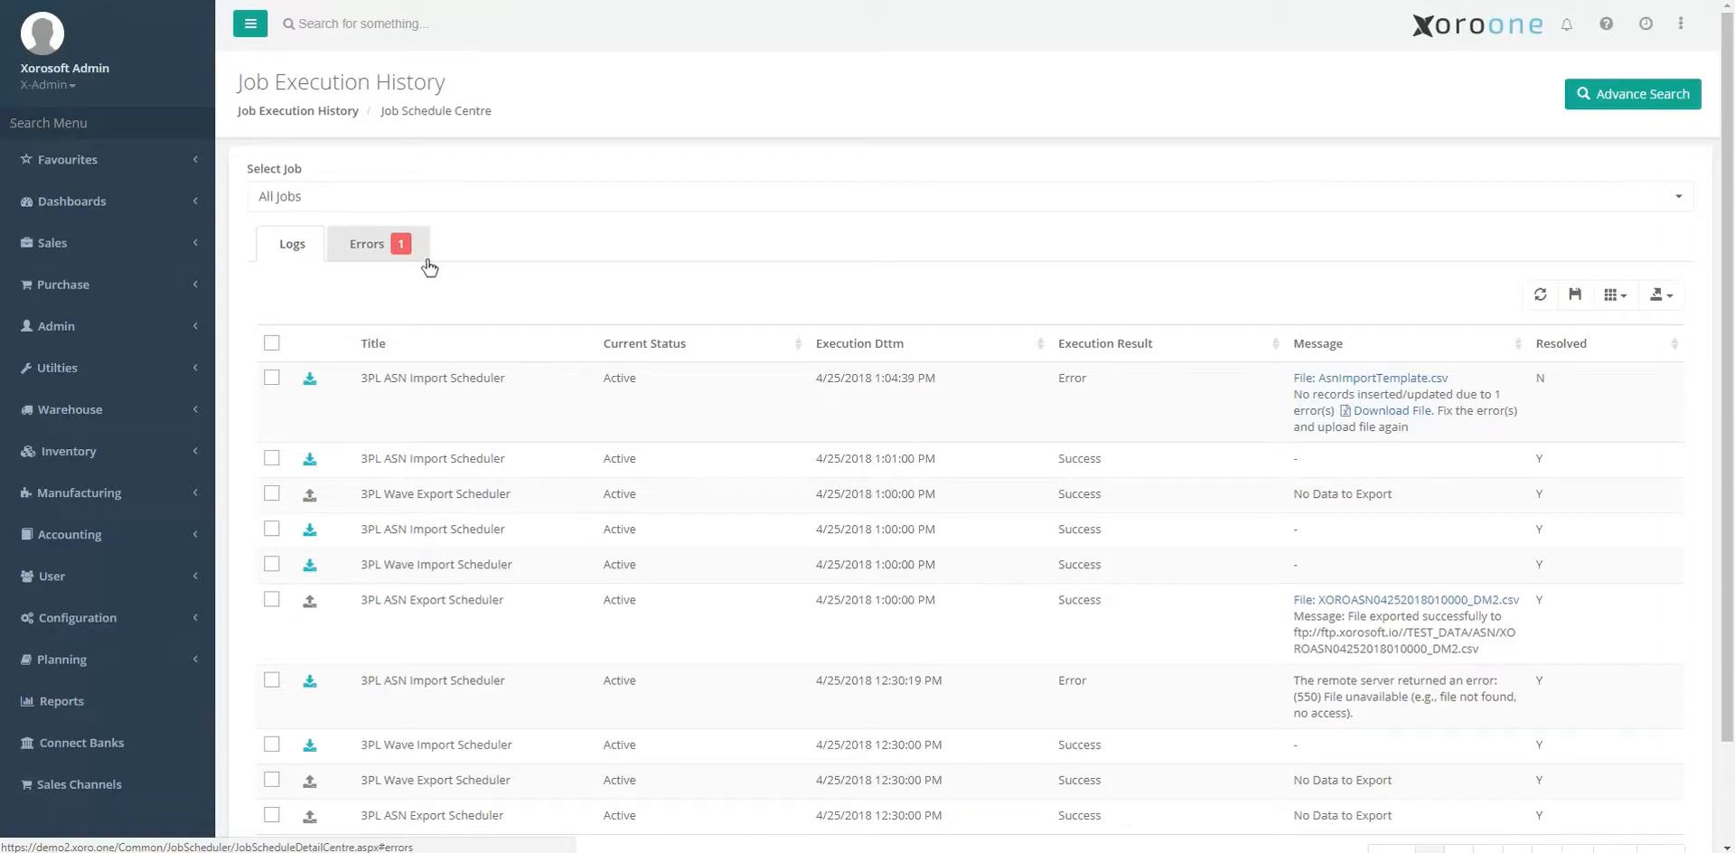
Open the Job Execution History page and show its list of unresolved errors.
{"action": "left_click", "coordinate": [126, 128]}
{"action": "type", "text": "hist"}
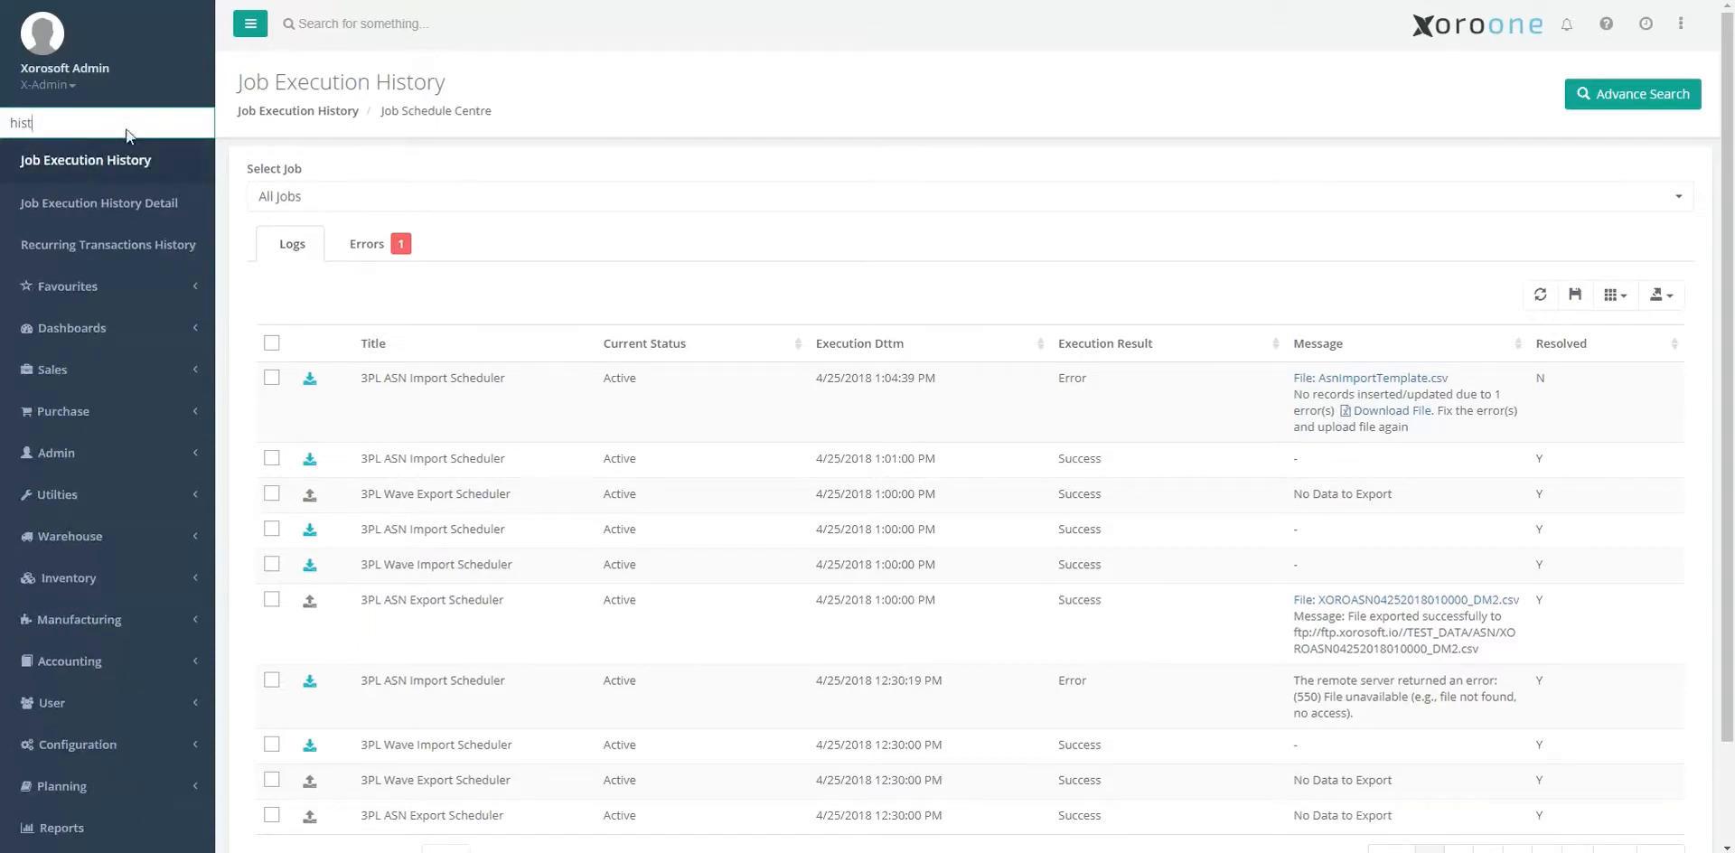
{"action": "key", "text": "Return"}
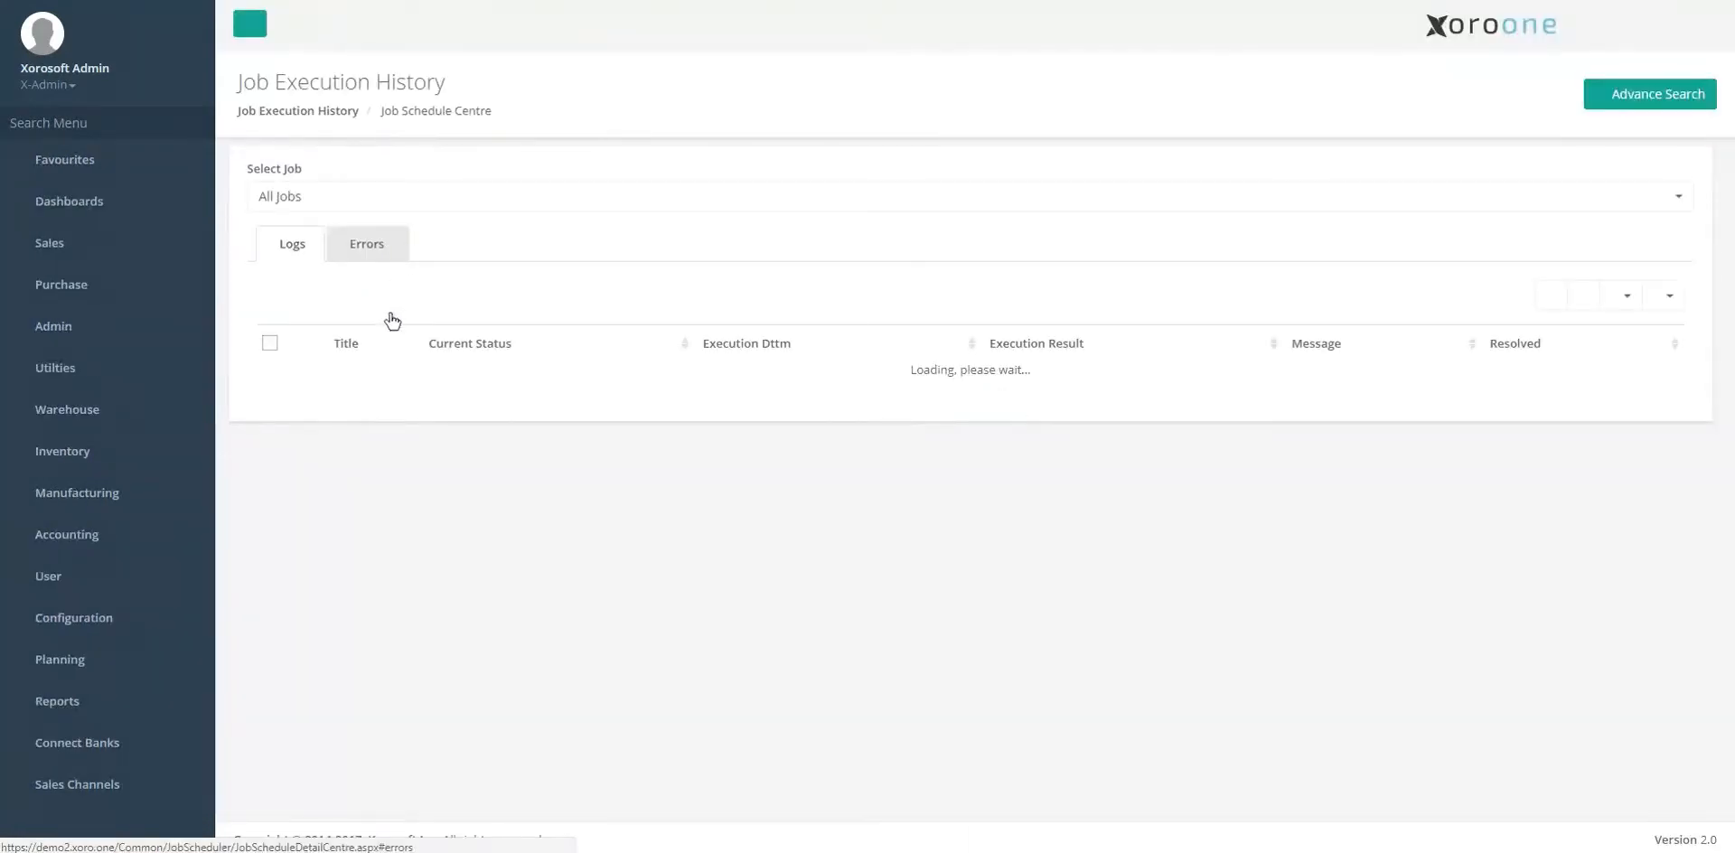
{"action": "left_click", "coordinate": [372, 258]}
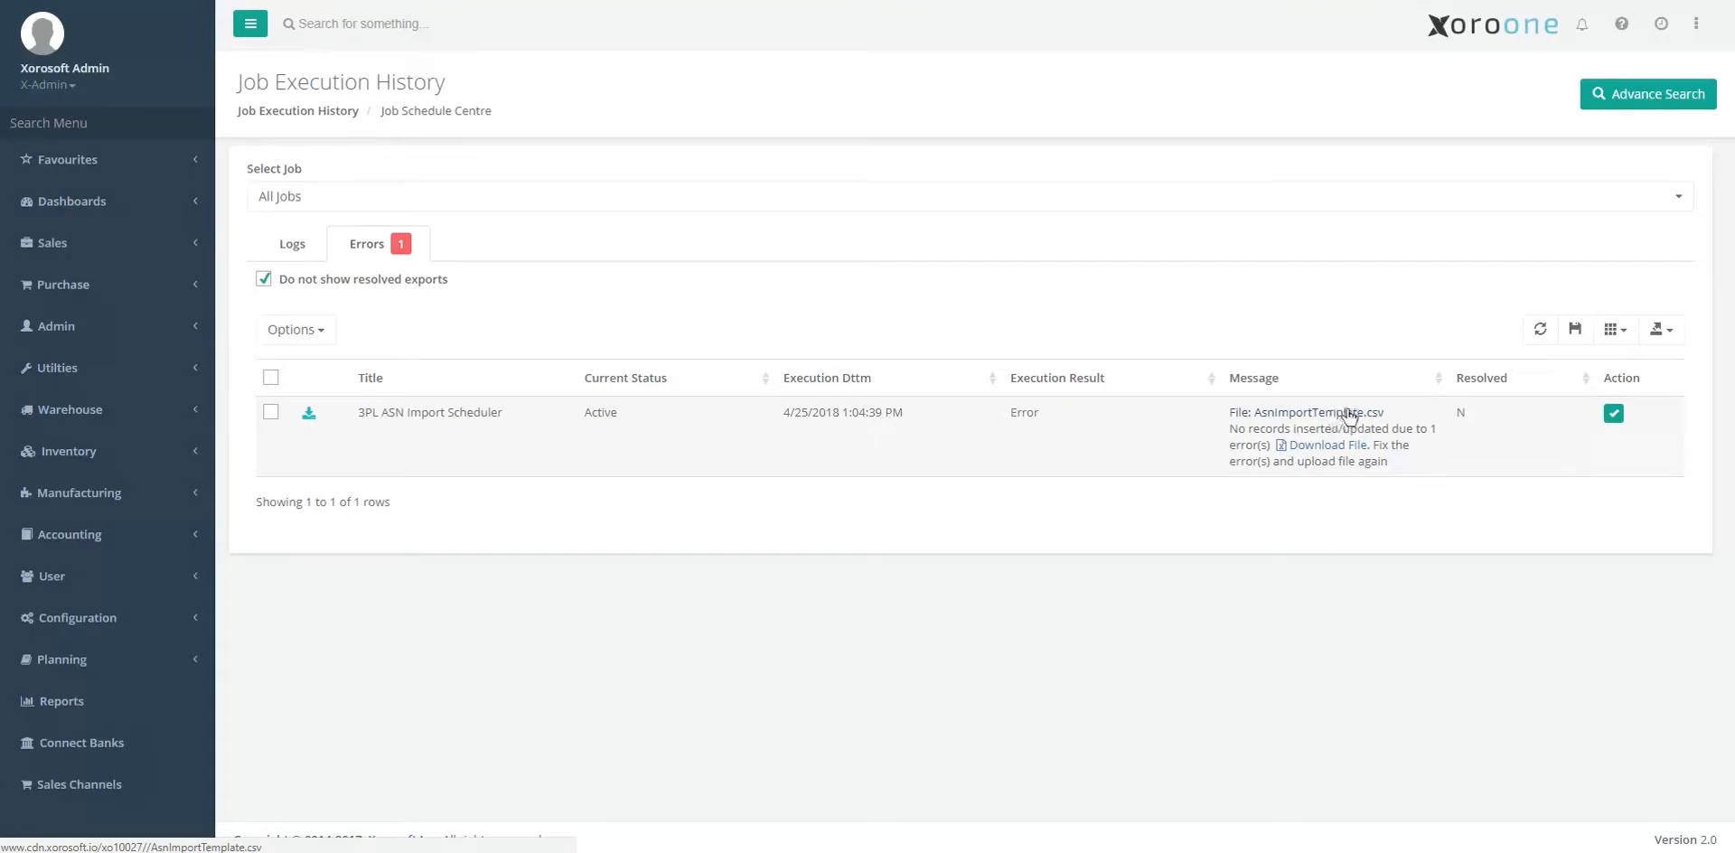
Save the failed 3PL ASN import's error CSV, open it in Excel, and fit the columns to read the ImportError entry in G2.
{"action": "left_click", "coordinate": [1333, 452]}
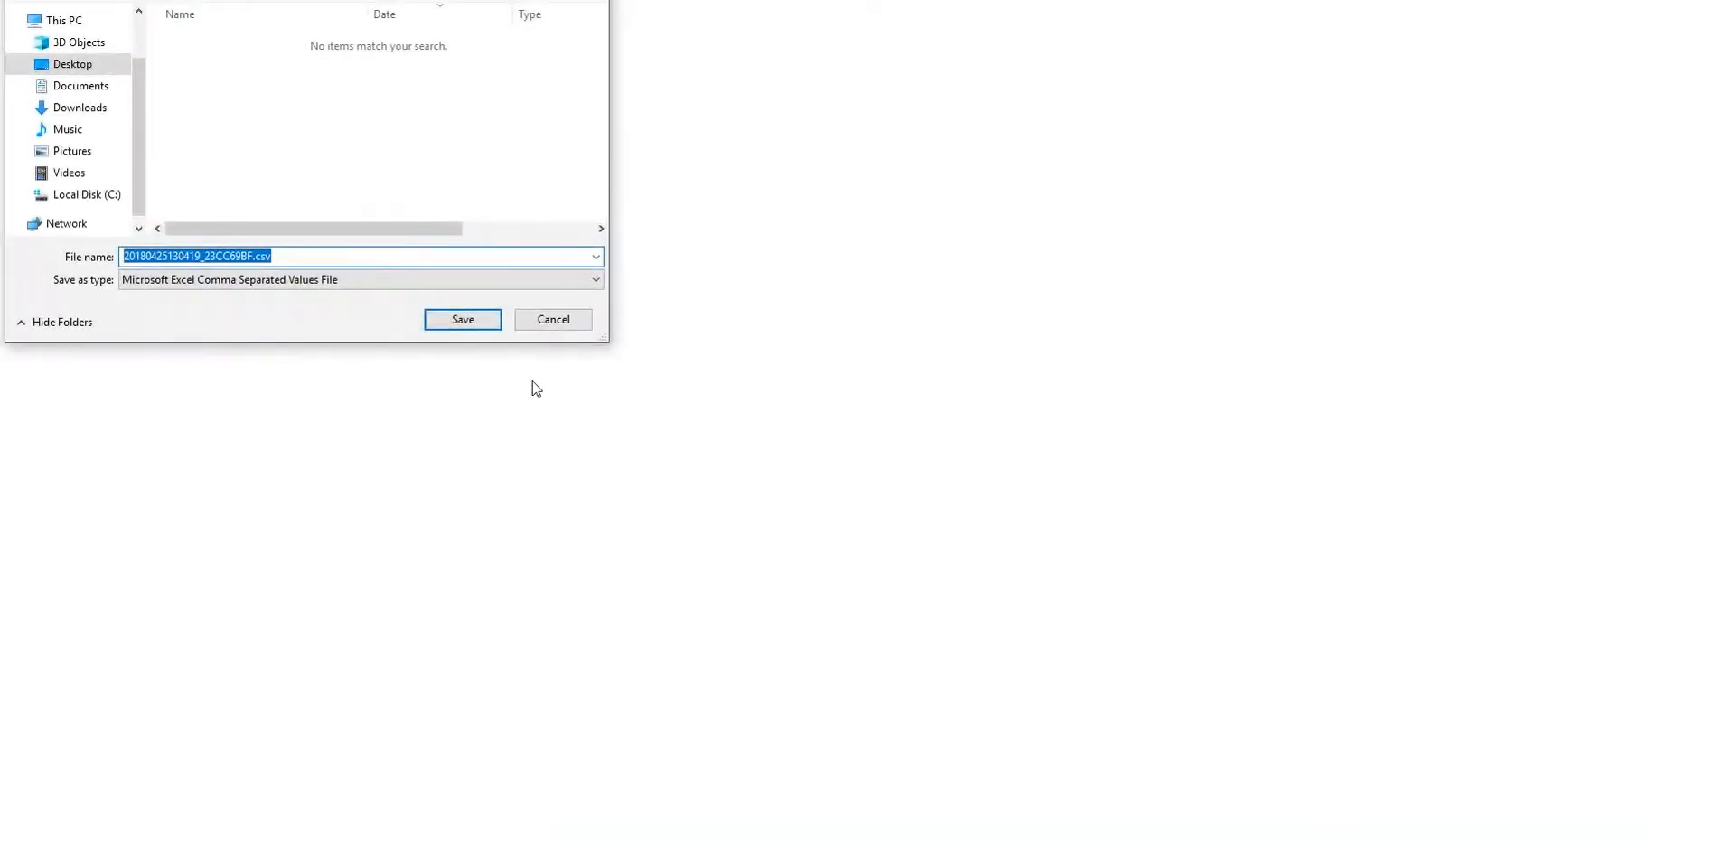
{"action": "left_click", "coordinate": [461, 323]}
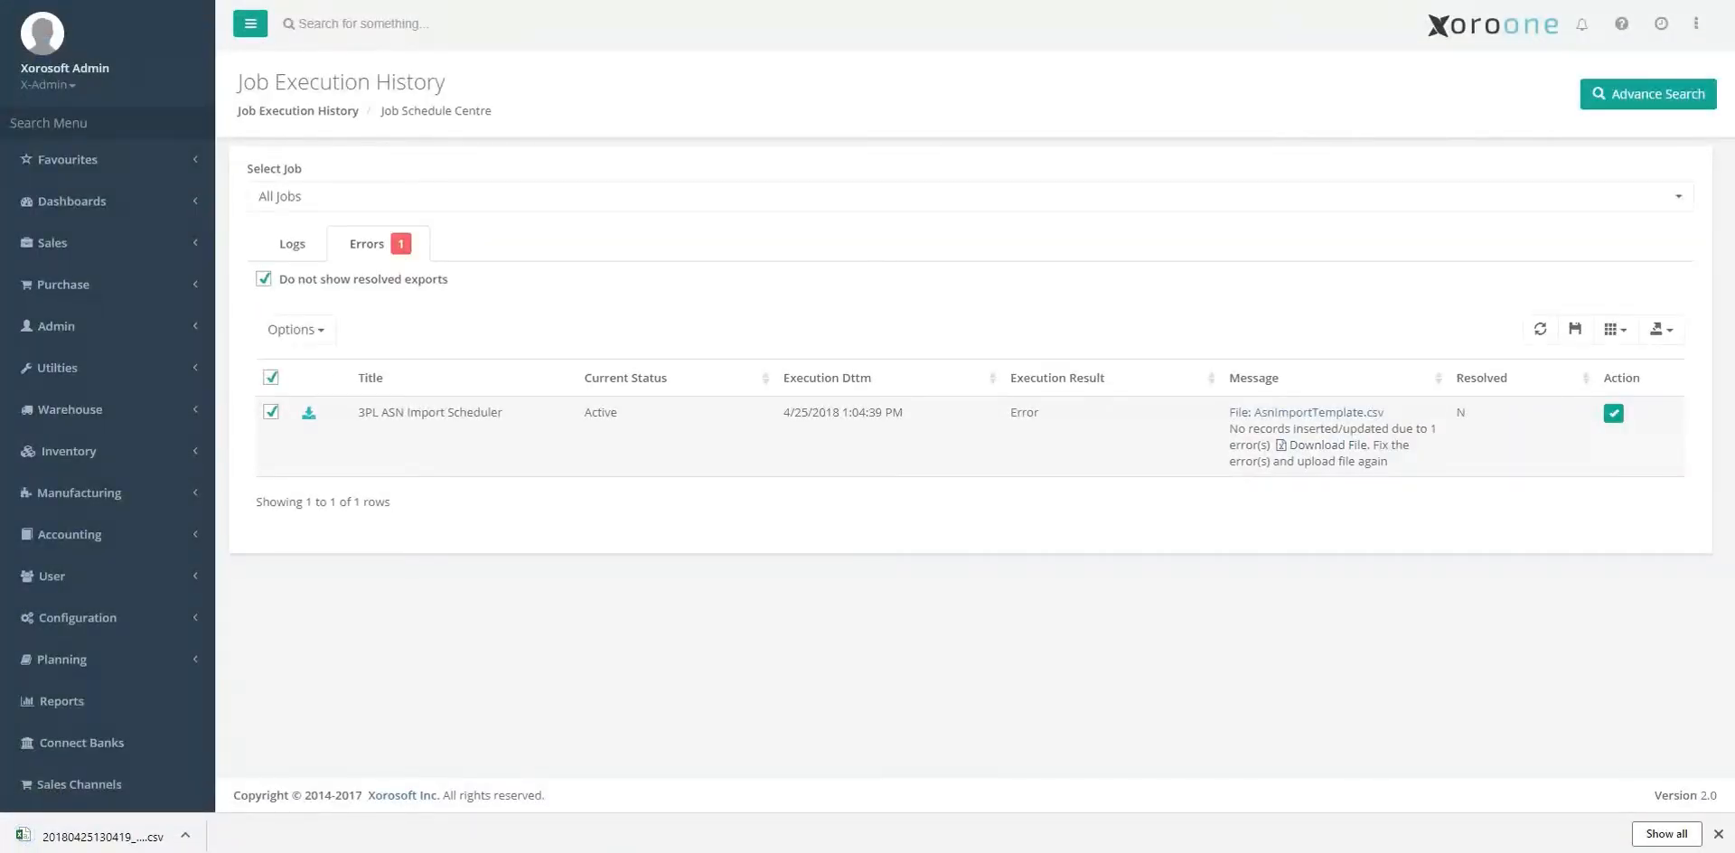
{"action": "left_click", "coordinate": [353, 382]}
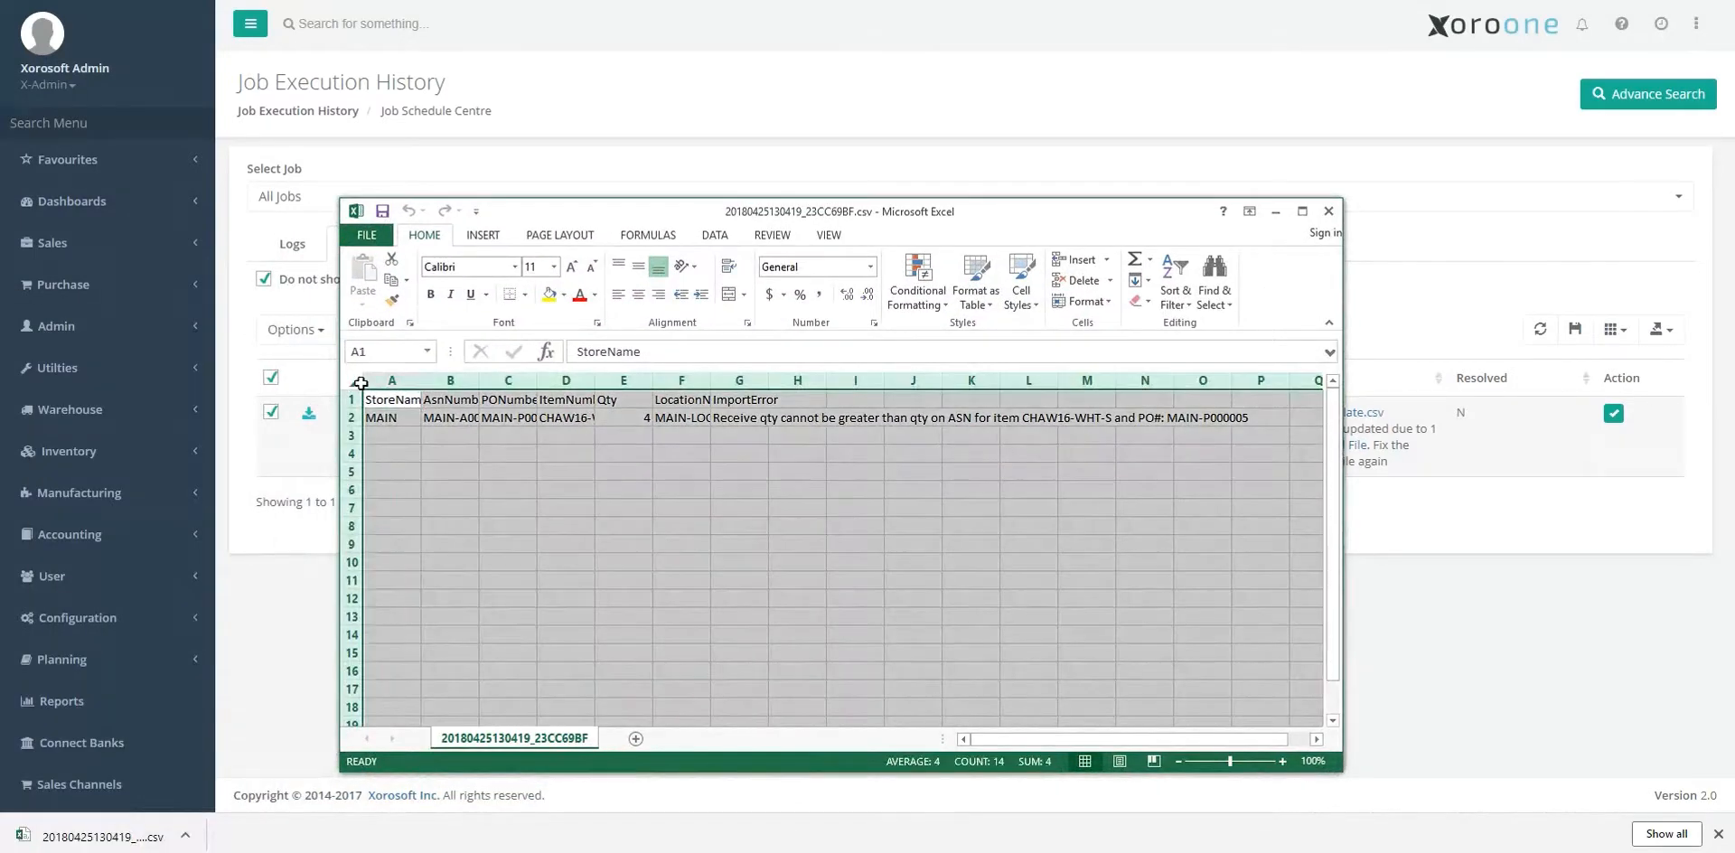
{"action": "double_click", "coordinate": [421, 381]}
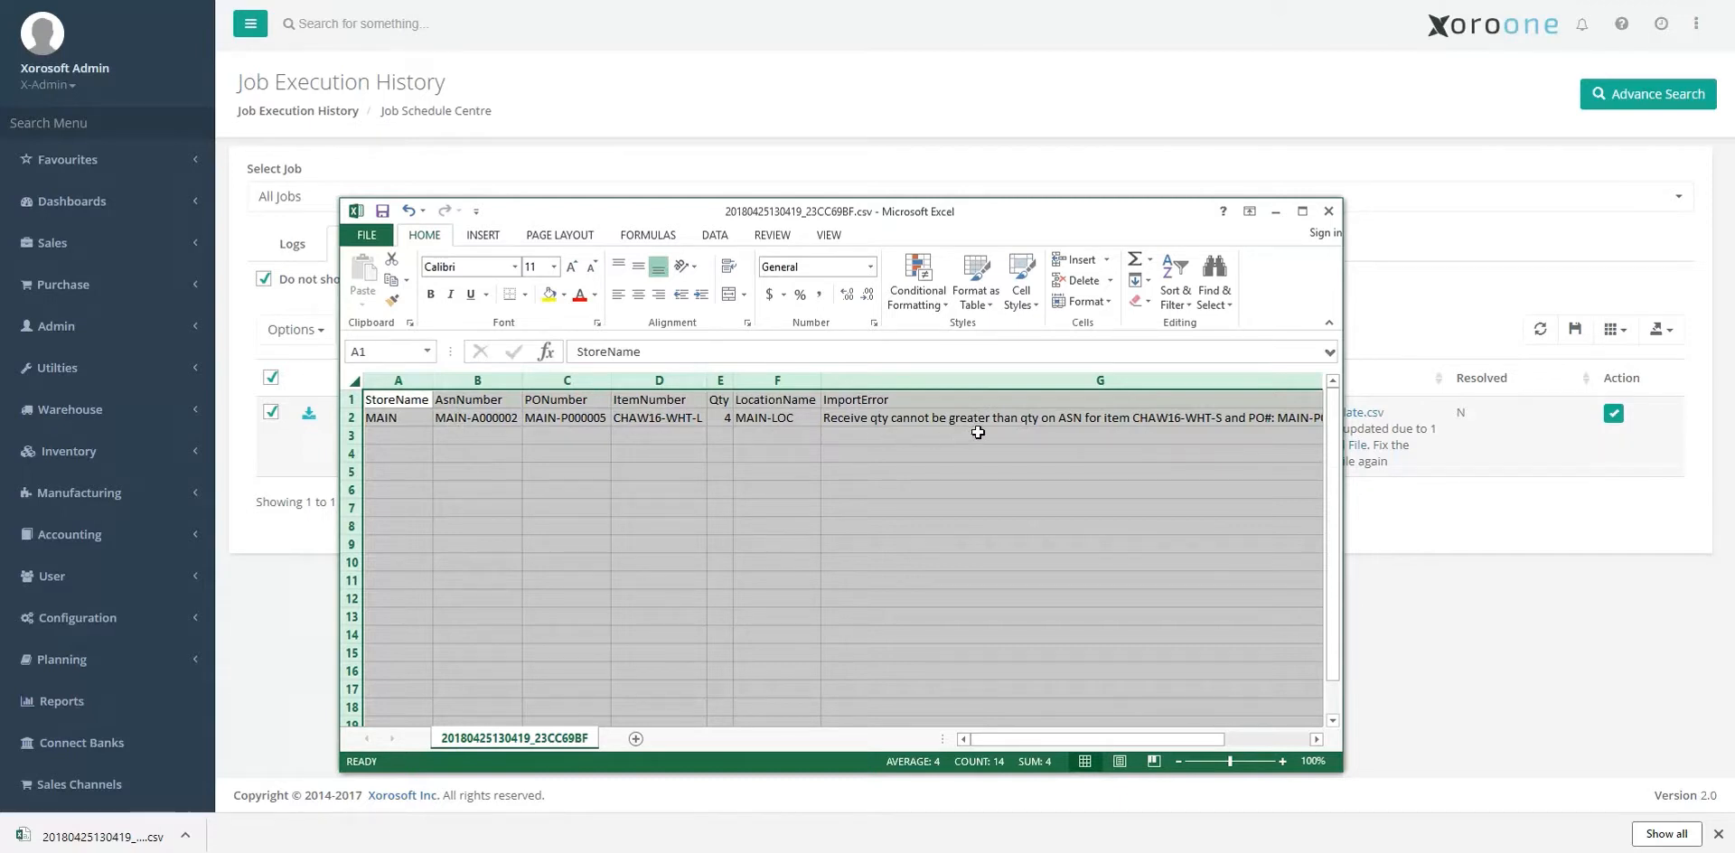
{"action": "left_click_drag", "start_coordinate": [1351, 513], "coordinate": [1437, 513]}
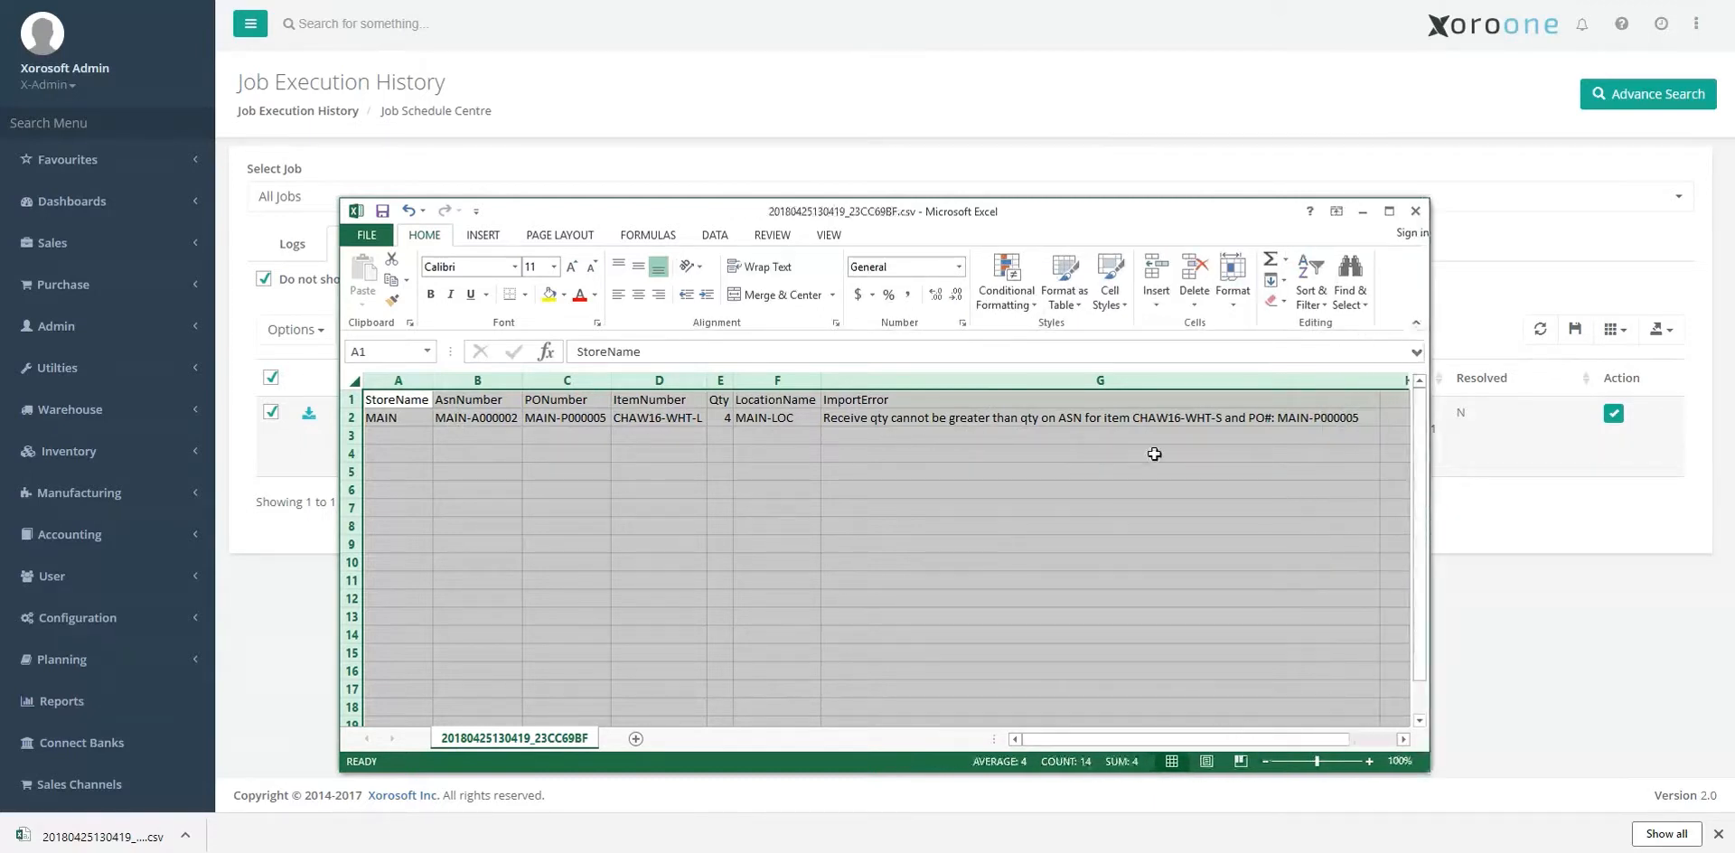
{"action": "left_click", "coordinate": [1028, 417]}
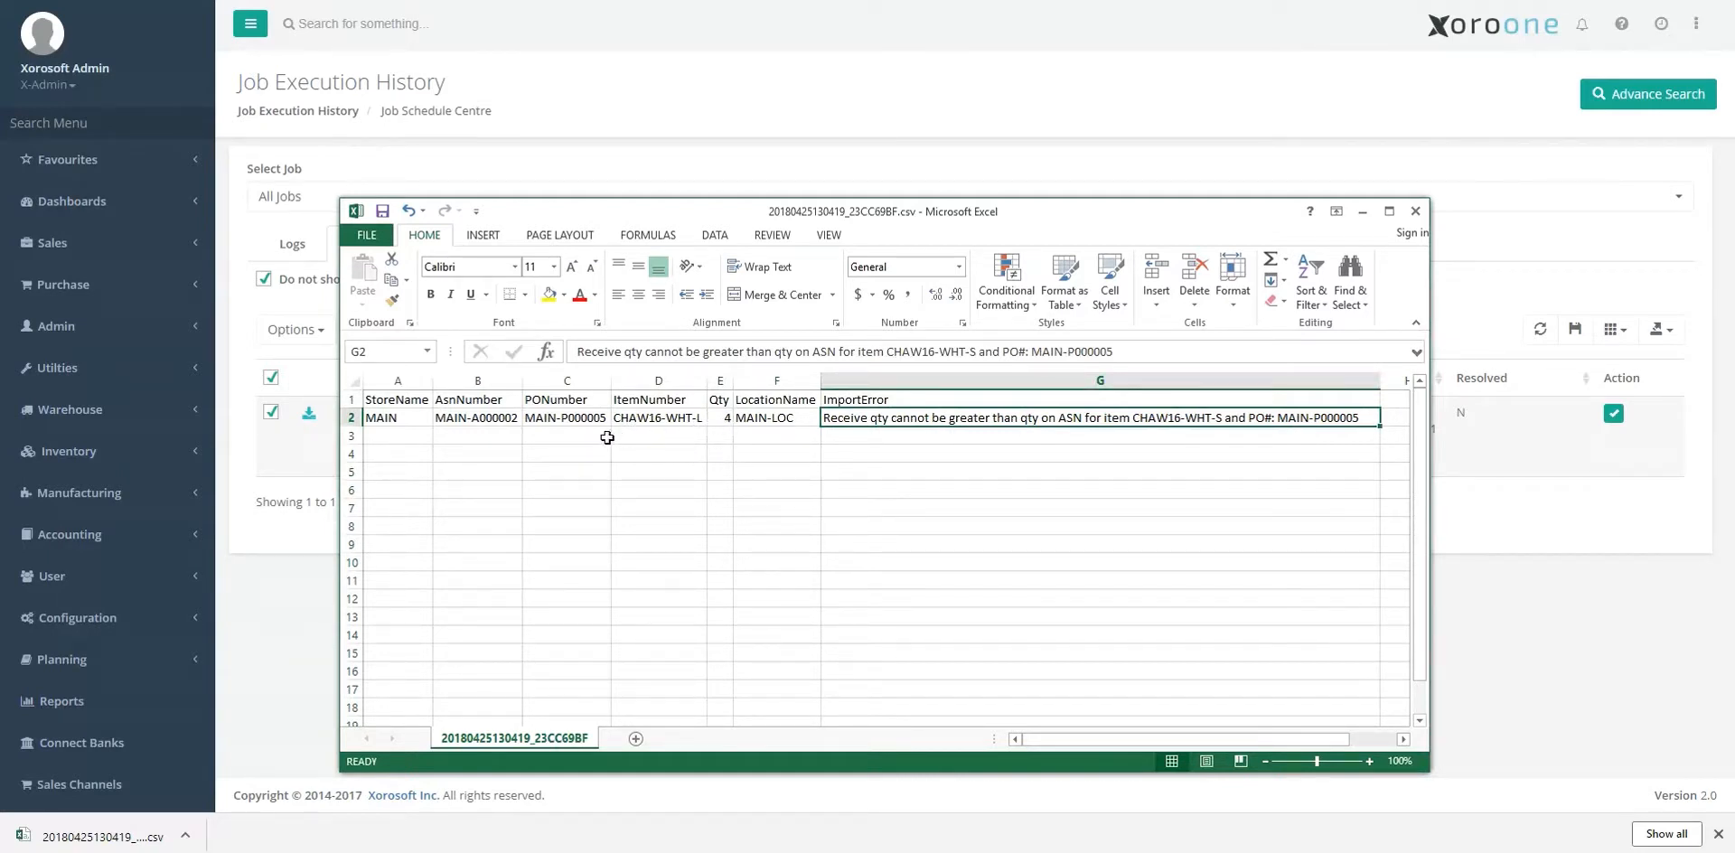
Copy the PO number from the error file and use it to open that purchase order from the Purchase Order Centre.
{"action": "left_click", "coordinate": [126, 121]}
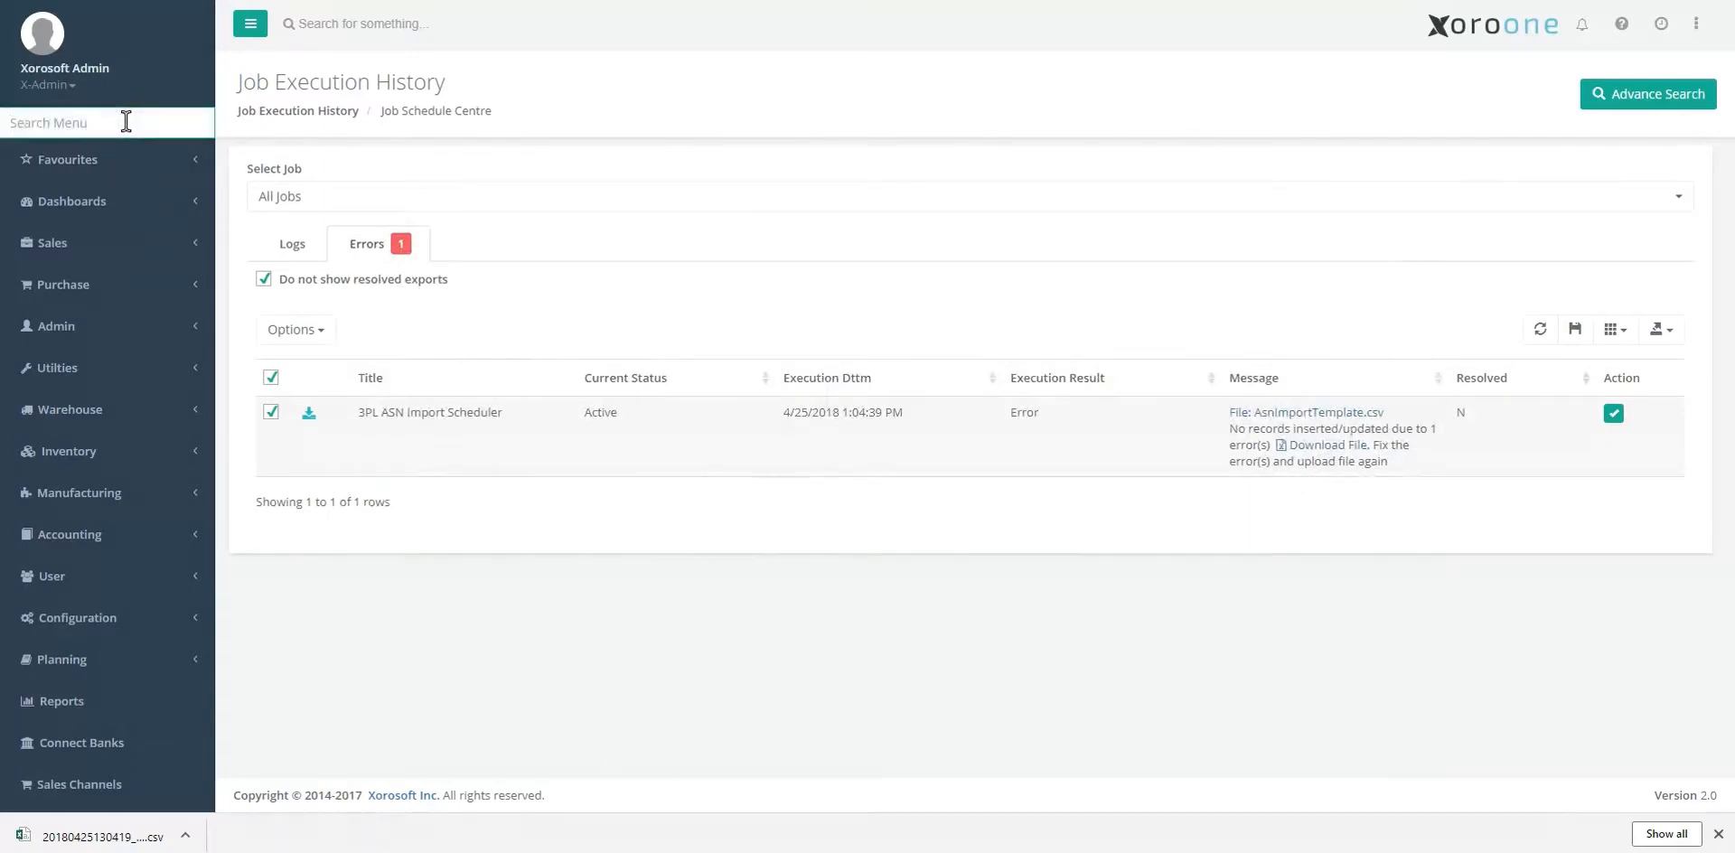
{"action": "type", "text": "purc"}
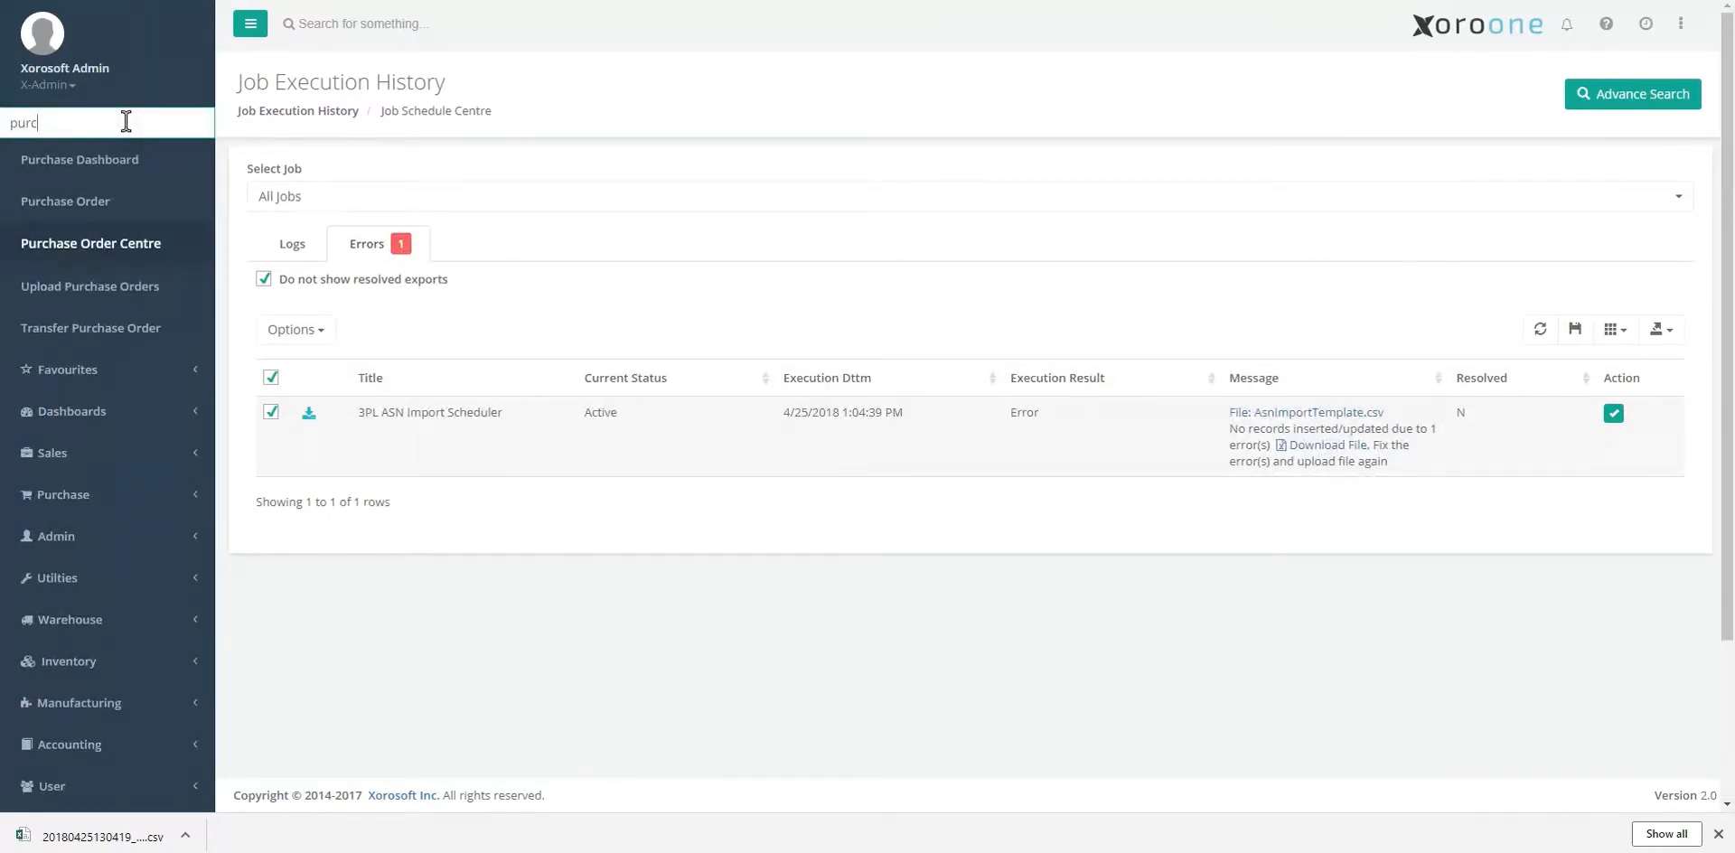
{"action": "key", "text": "alt+Tab"}
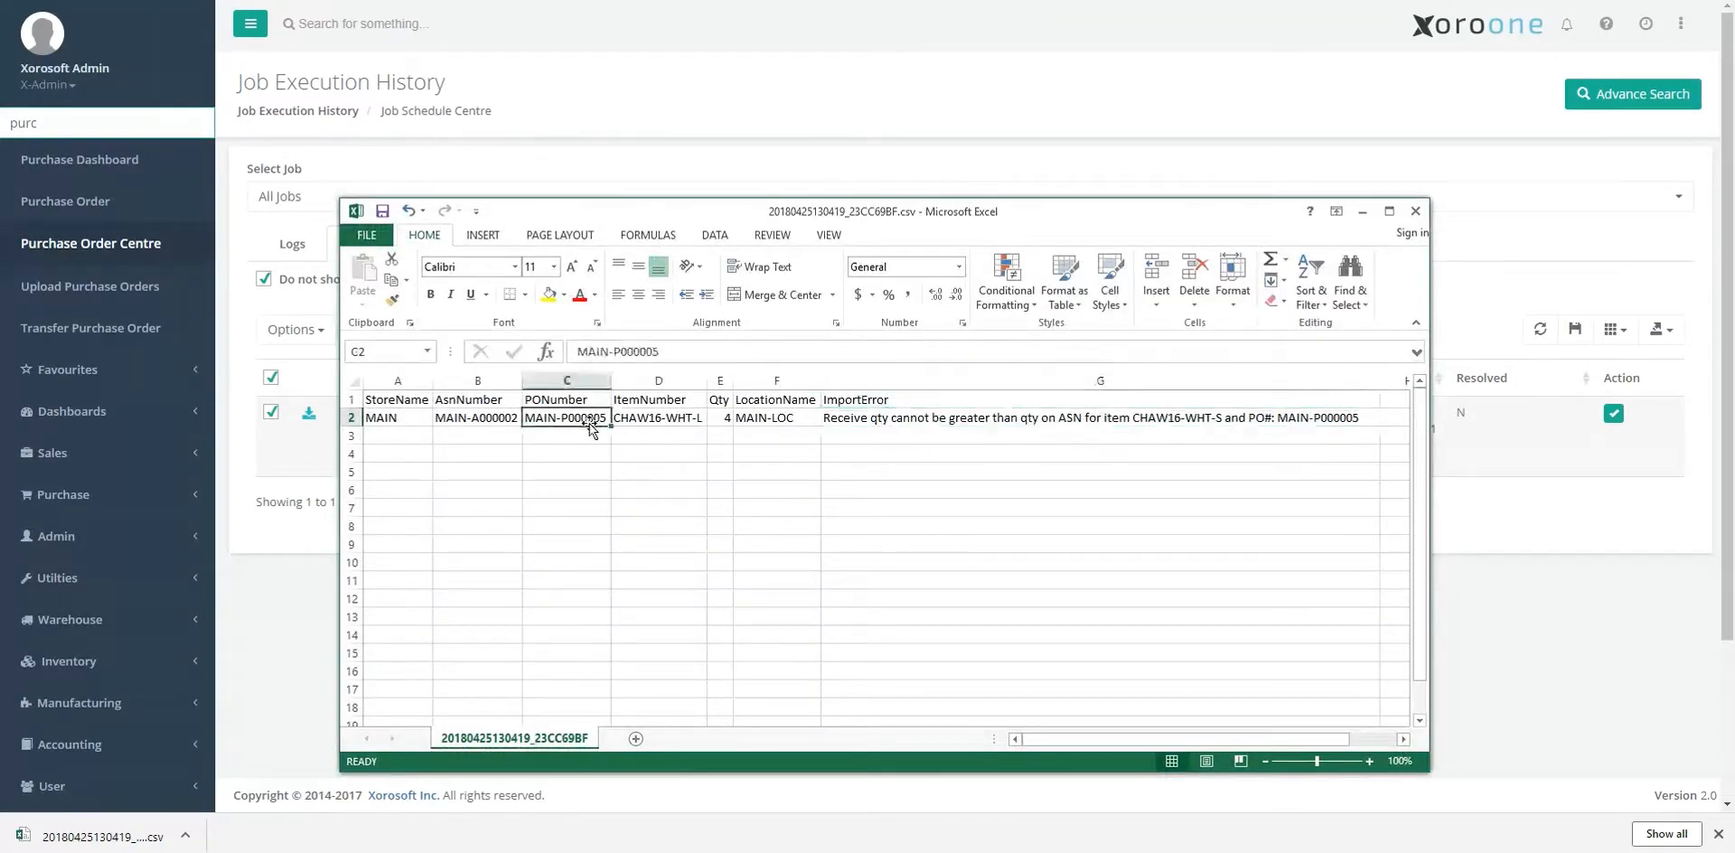
{"action": "key", "text": "ctrl+c"}
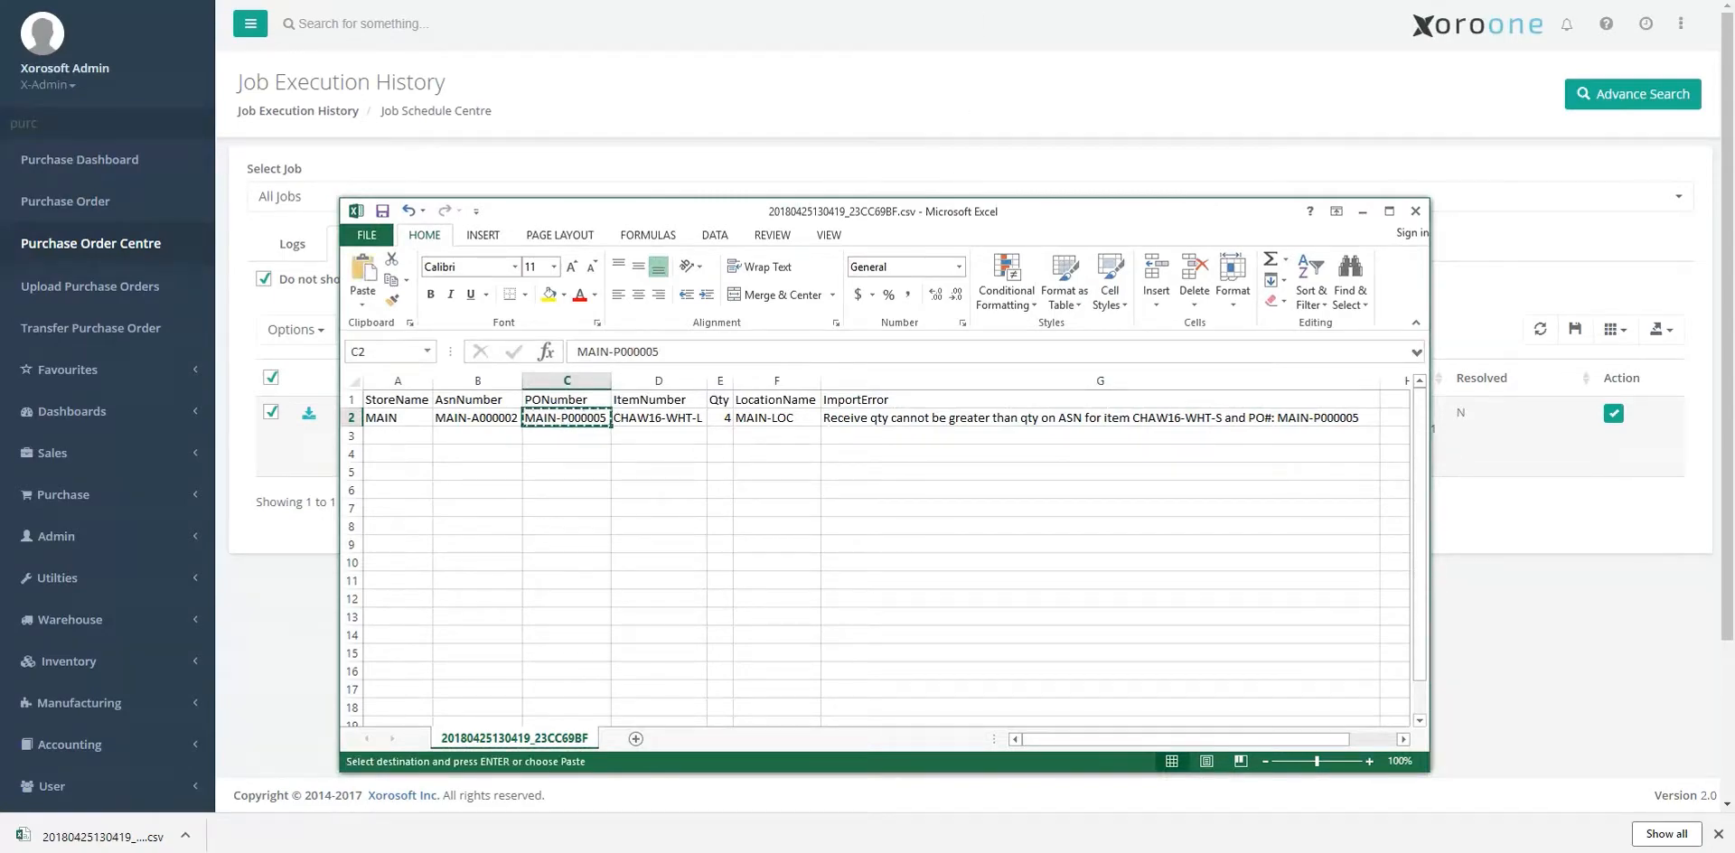
{"action": "left_click", "coordinate": [91, 243]}
{"action": "right_click", "coordinate": [480, 273]}
{"action": "left_click", "coordinate": [548, 362]}
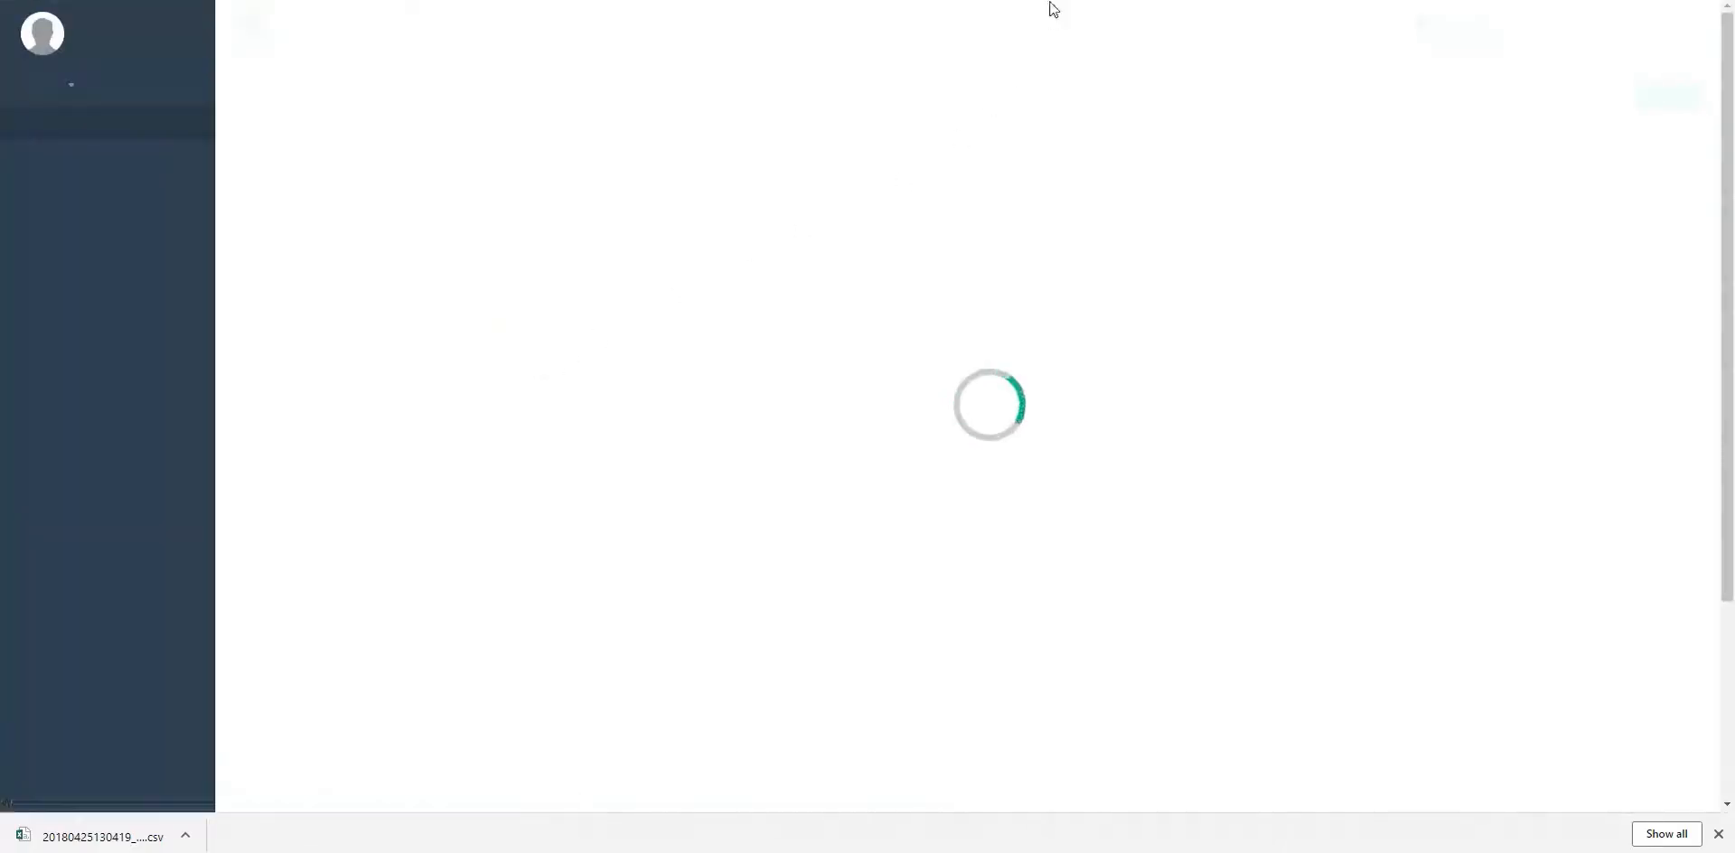
Copy item number CHAW16-WHT-L from the error file and find it in the purchase order's item list to check its quantity.
{"action": "scroll", "coordinate": [1042, 497], "scroll_direction": "down", "scroll_amount": 1}
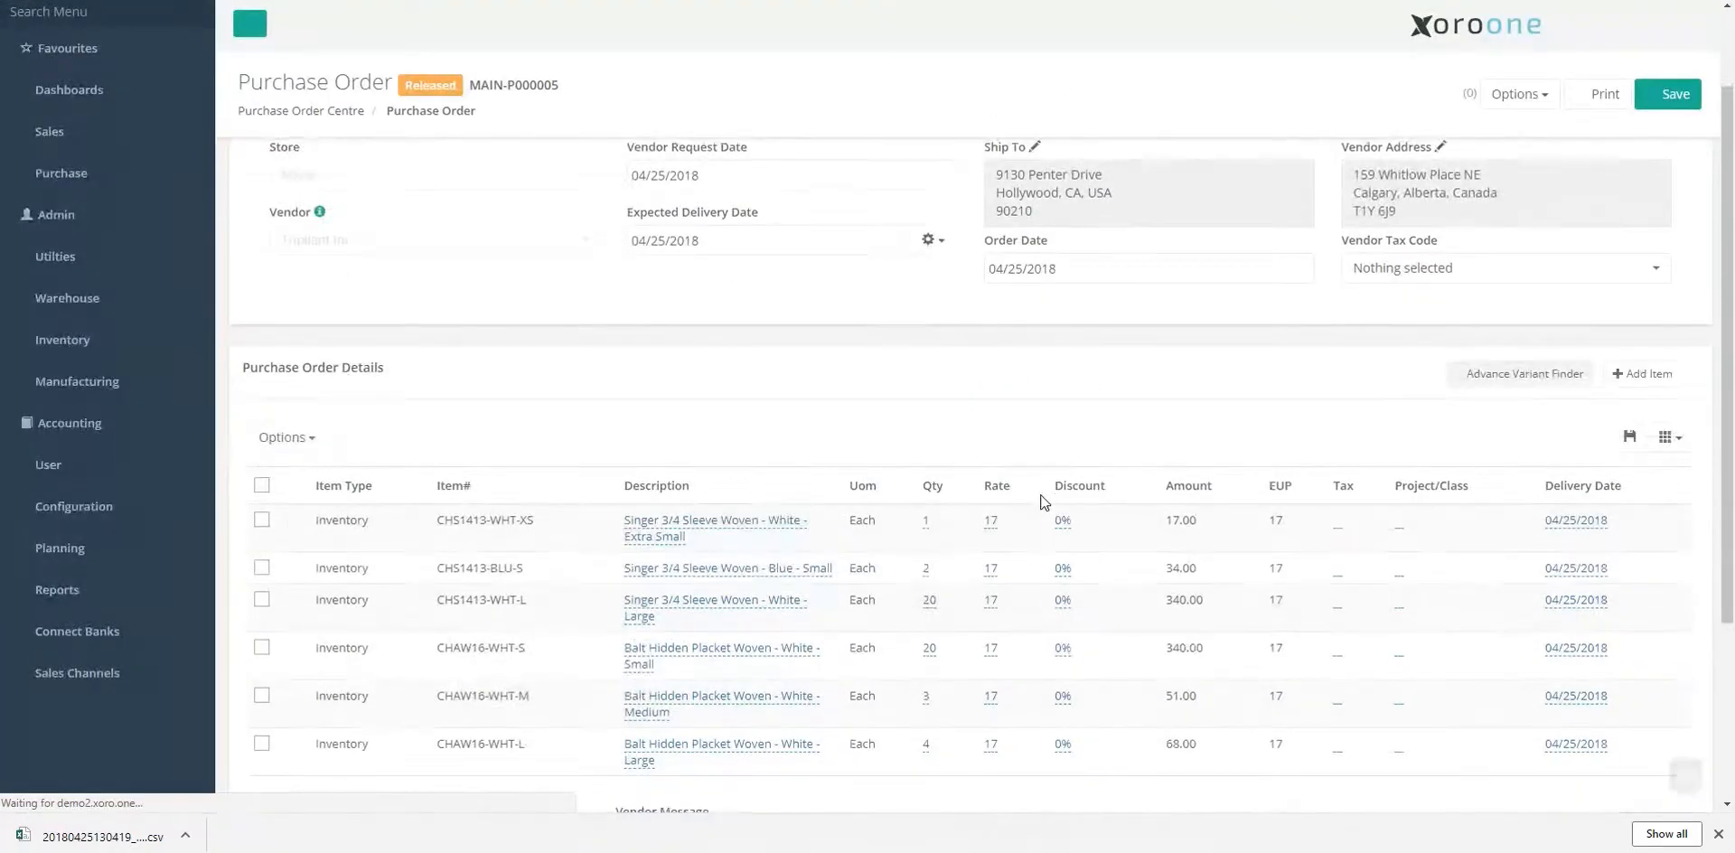
{"action": "scroll", "coordinate": [1044, 503], "scroll_direction": "down", "scroll_amount": 1}
{"action": "key", "text": "alt+Tab"}
{"action": "left_click", "coordinate": [646, 418]}
{"action": "key", "text": "ctrl+c"}
{"action": "key", "text": "alt+Tab"}
{"action": "key", "text": "ctrl+f"}
{"action": "key", "text": "ctrl+v"}
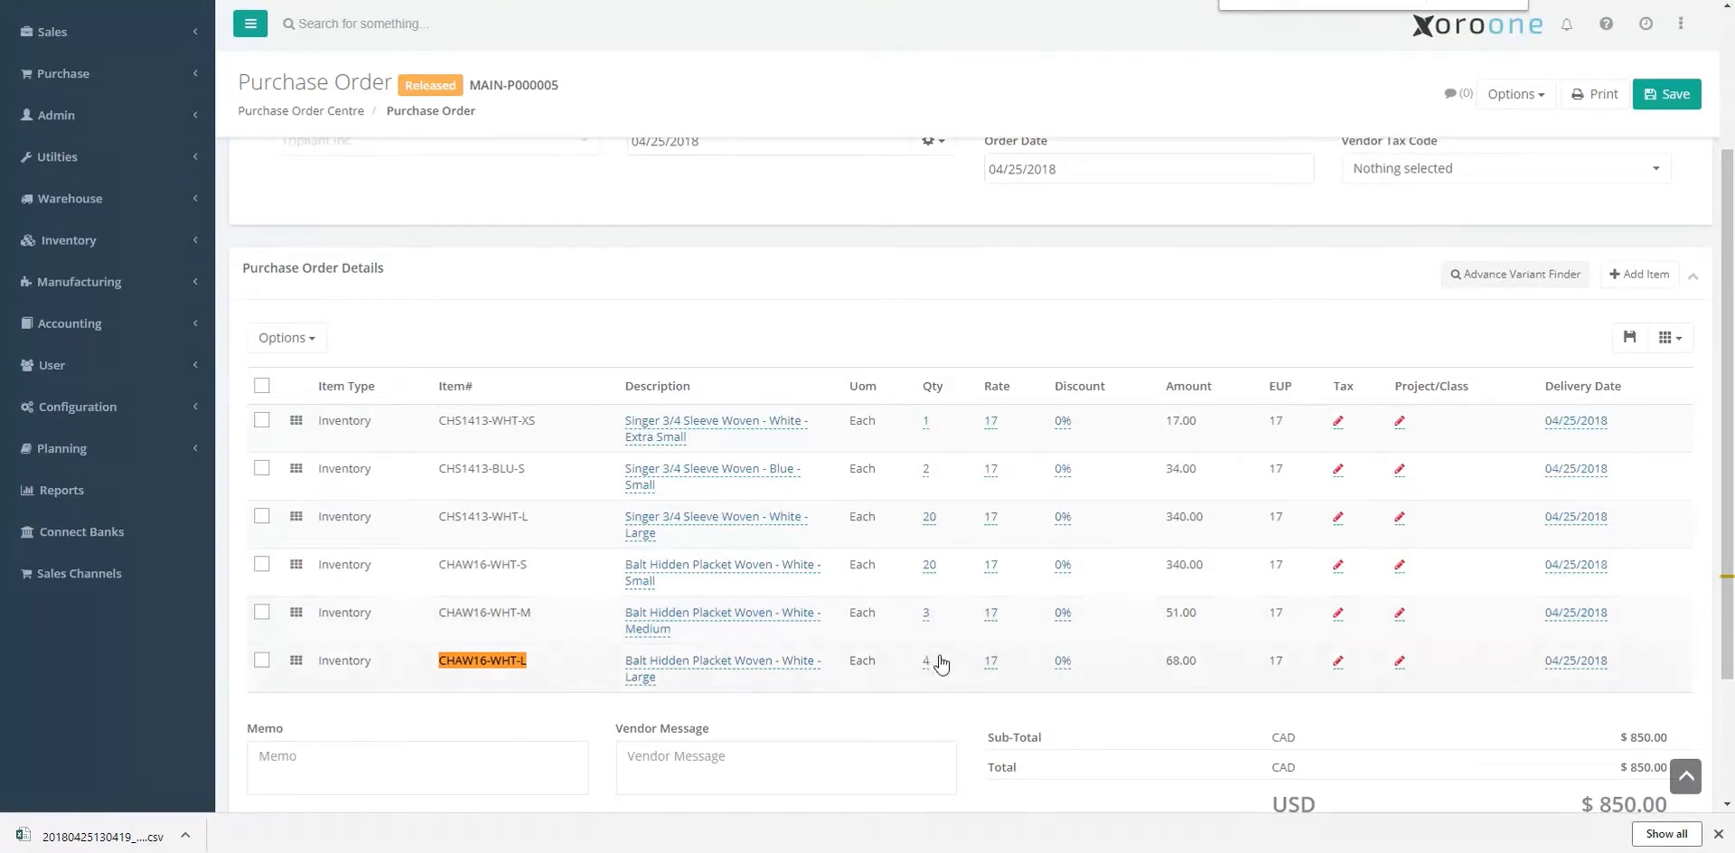
Copy item CHAW16-WHT-S from the import error text in G2 and find it in the purchase order's item list.
{"action": "key", "text": "alt+Tab"}
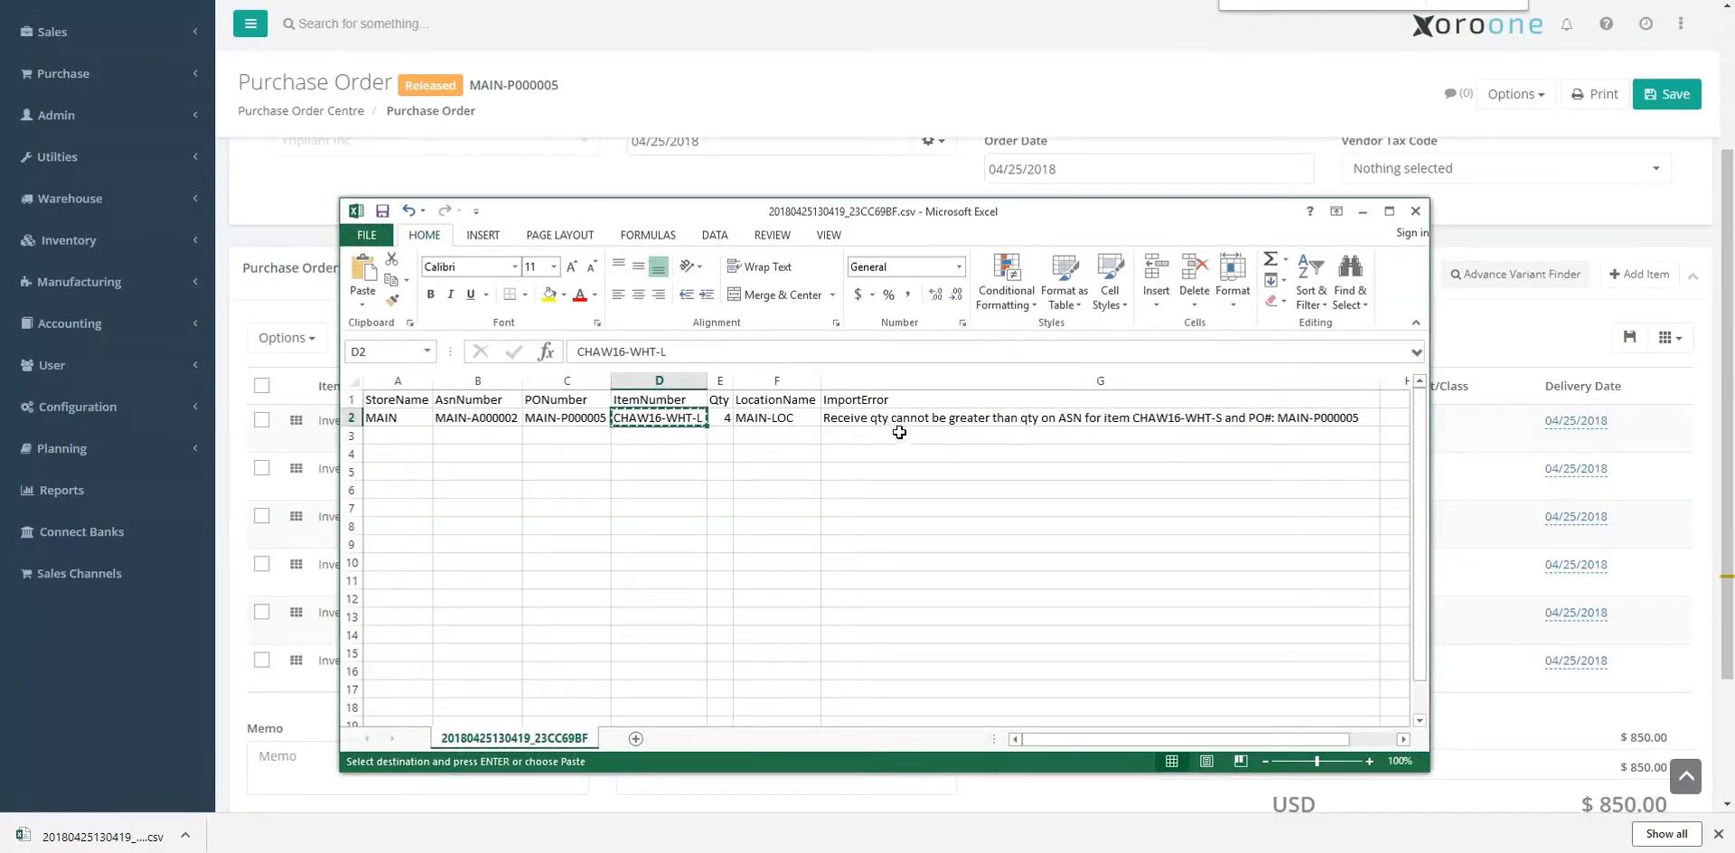
{"action": "left_click", "coordinate": [1057, 420]}
{"action": "left_click_drag", "start_coordinate": [889, 352], "coordinate": [975, 354]}
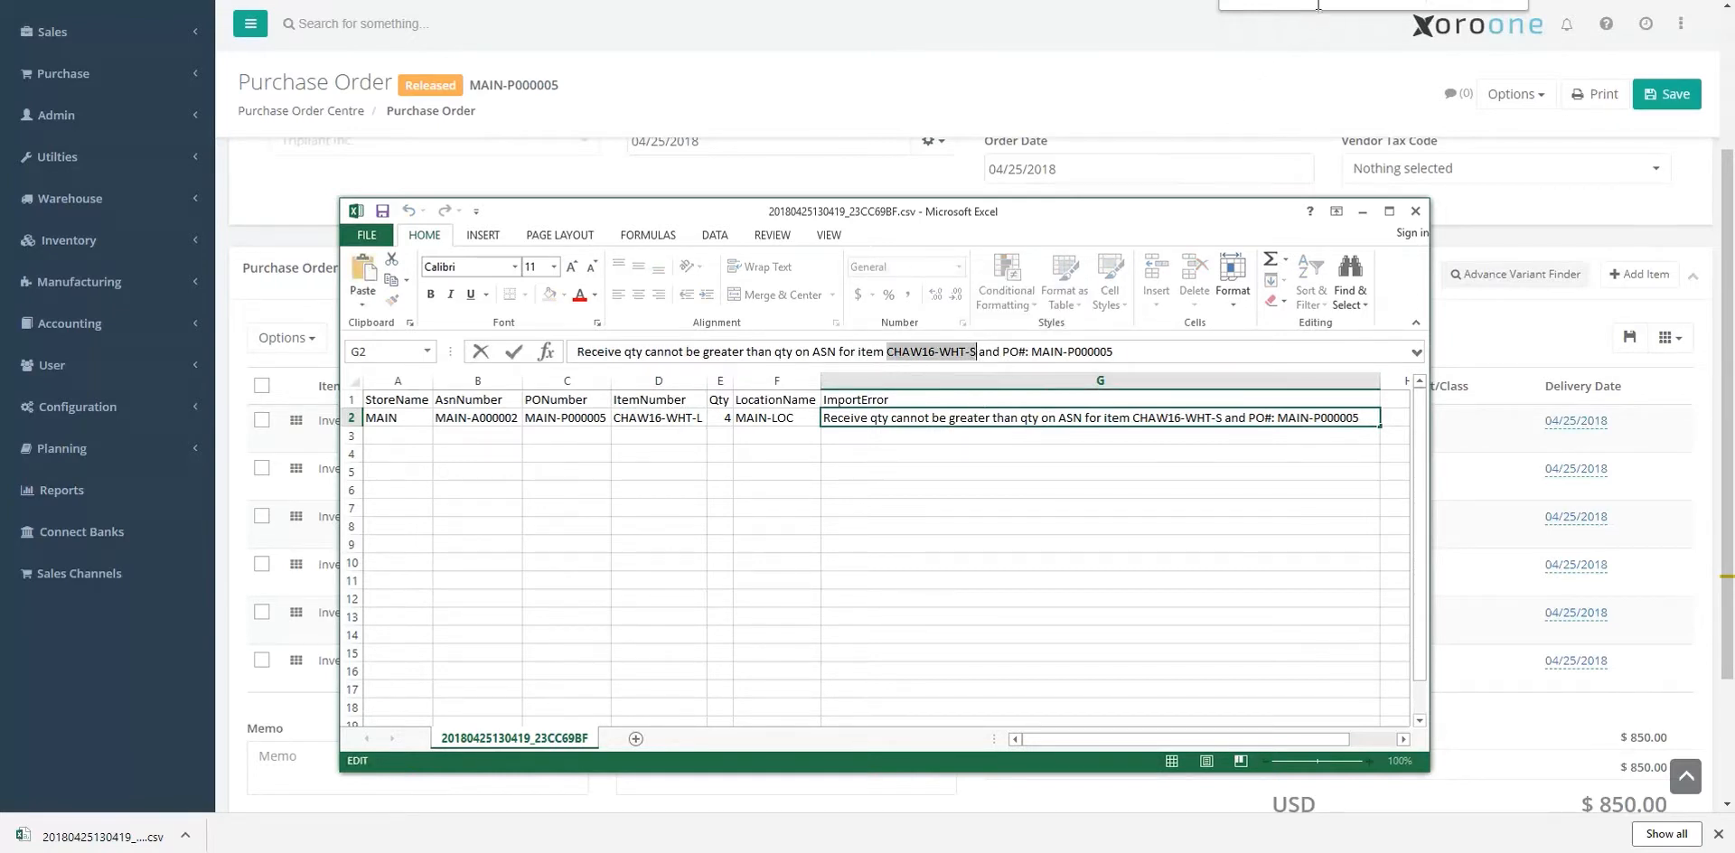
{"action": "key", "text": "alt+Tab"}
{"action": "key", "text": "ctrl+v"}
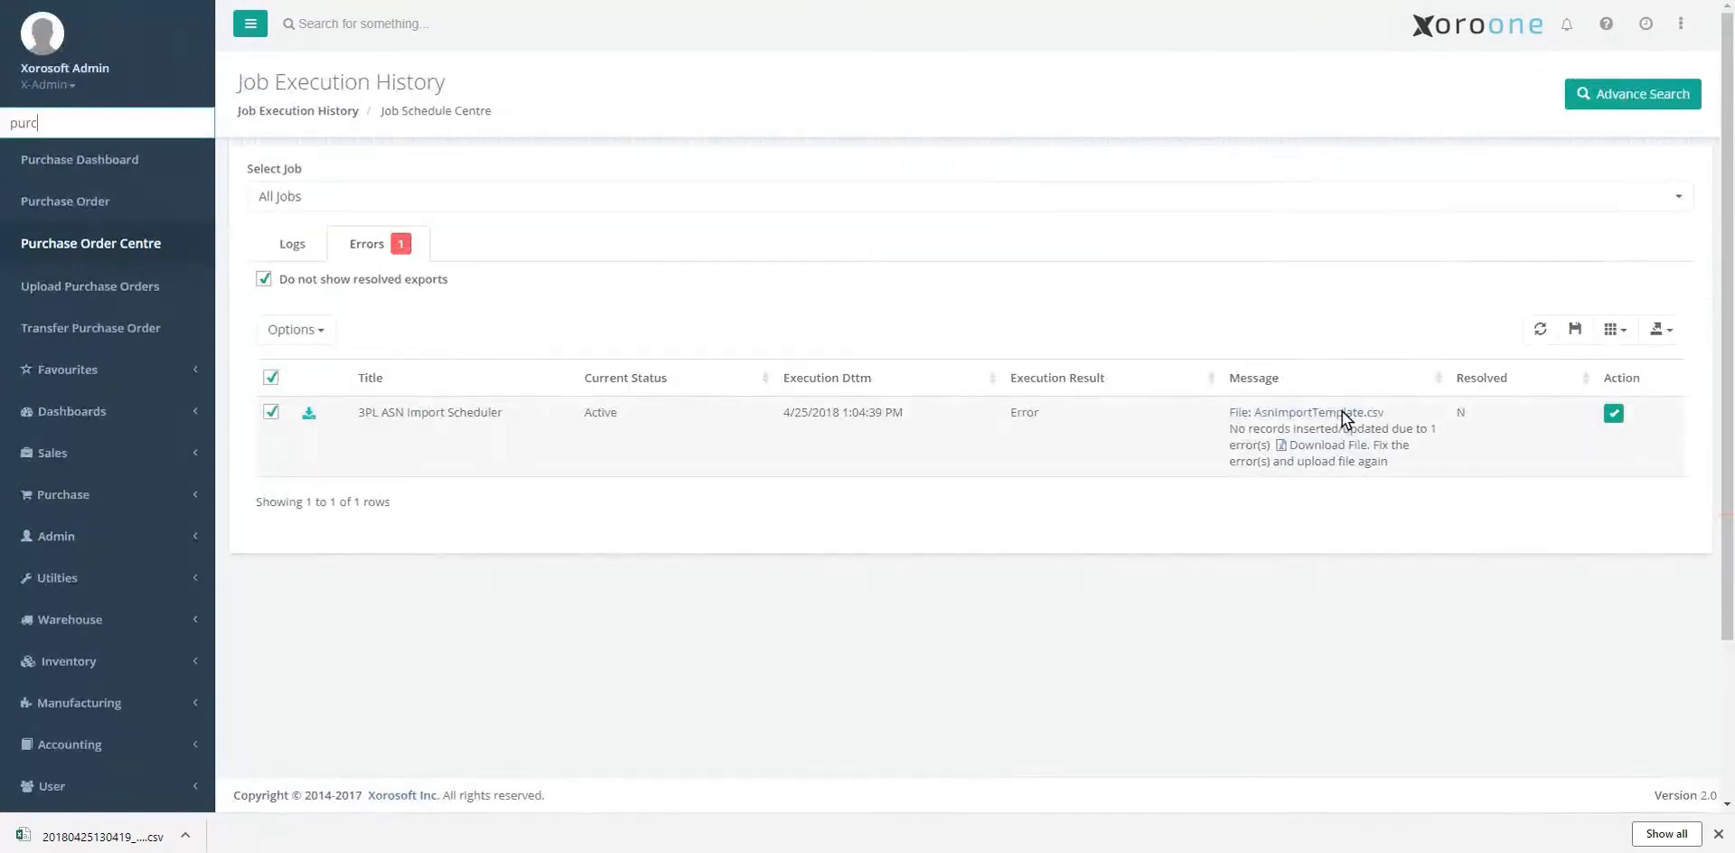
Download the original AsnImportTemplate.csv from the failed ASN import's error entry and open it in Notepad++.
{"action": "left_click", "coordinate": [1337, 413]}
{"action": "left_click", "coordinate": [477, 322]}
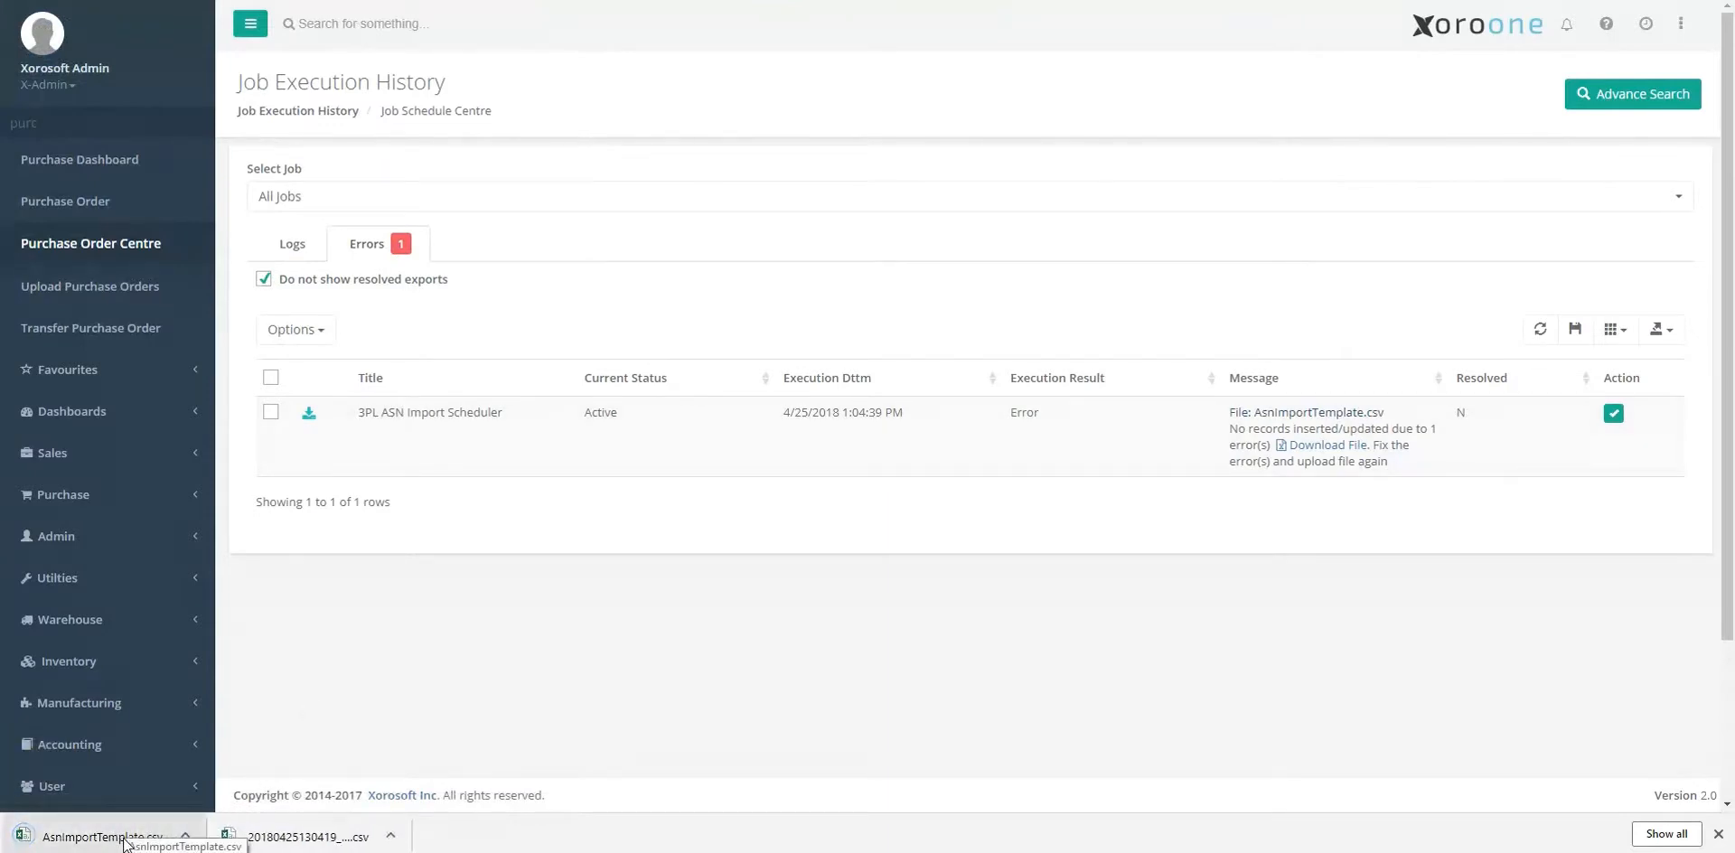
{"action": "left_click", "coordinate": [130, 843]}
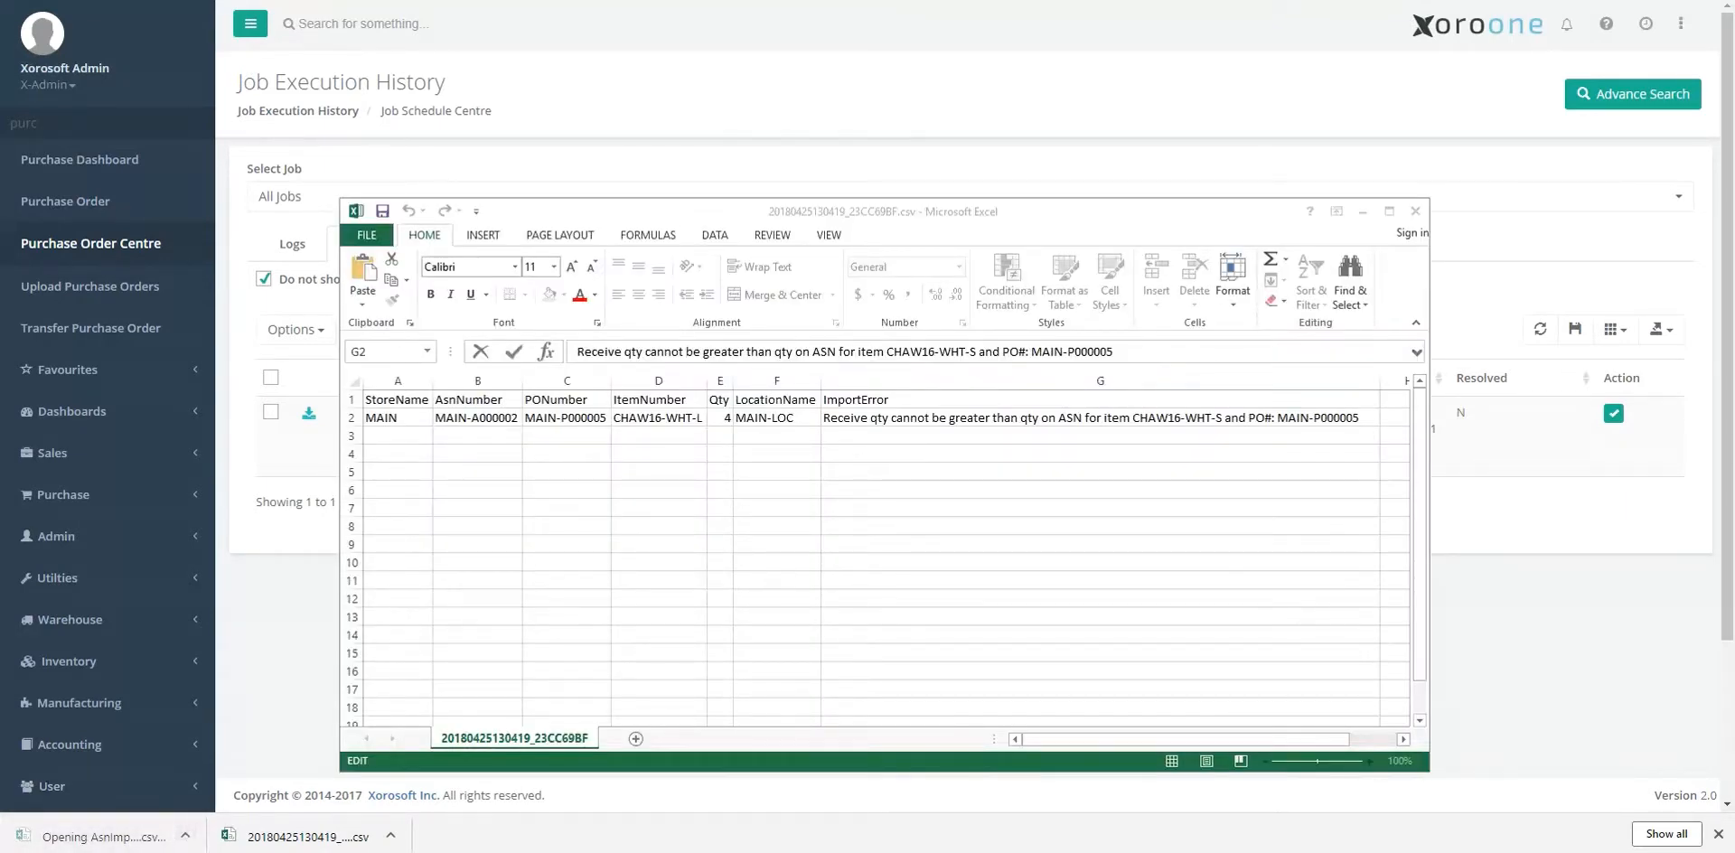
{"action": "key", "text": "alt+Tab"}
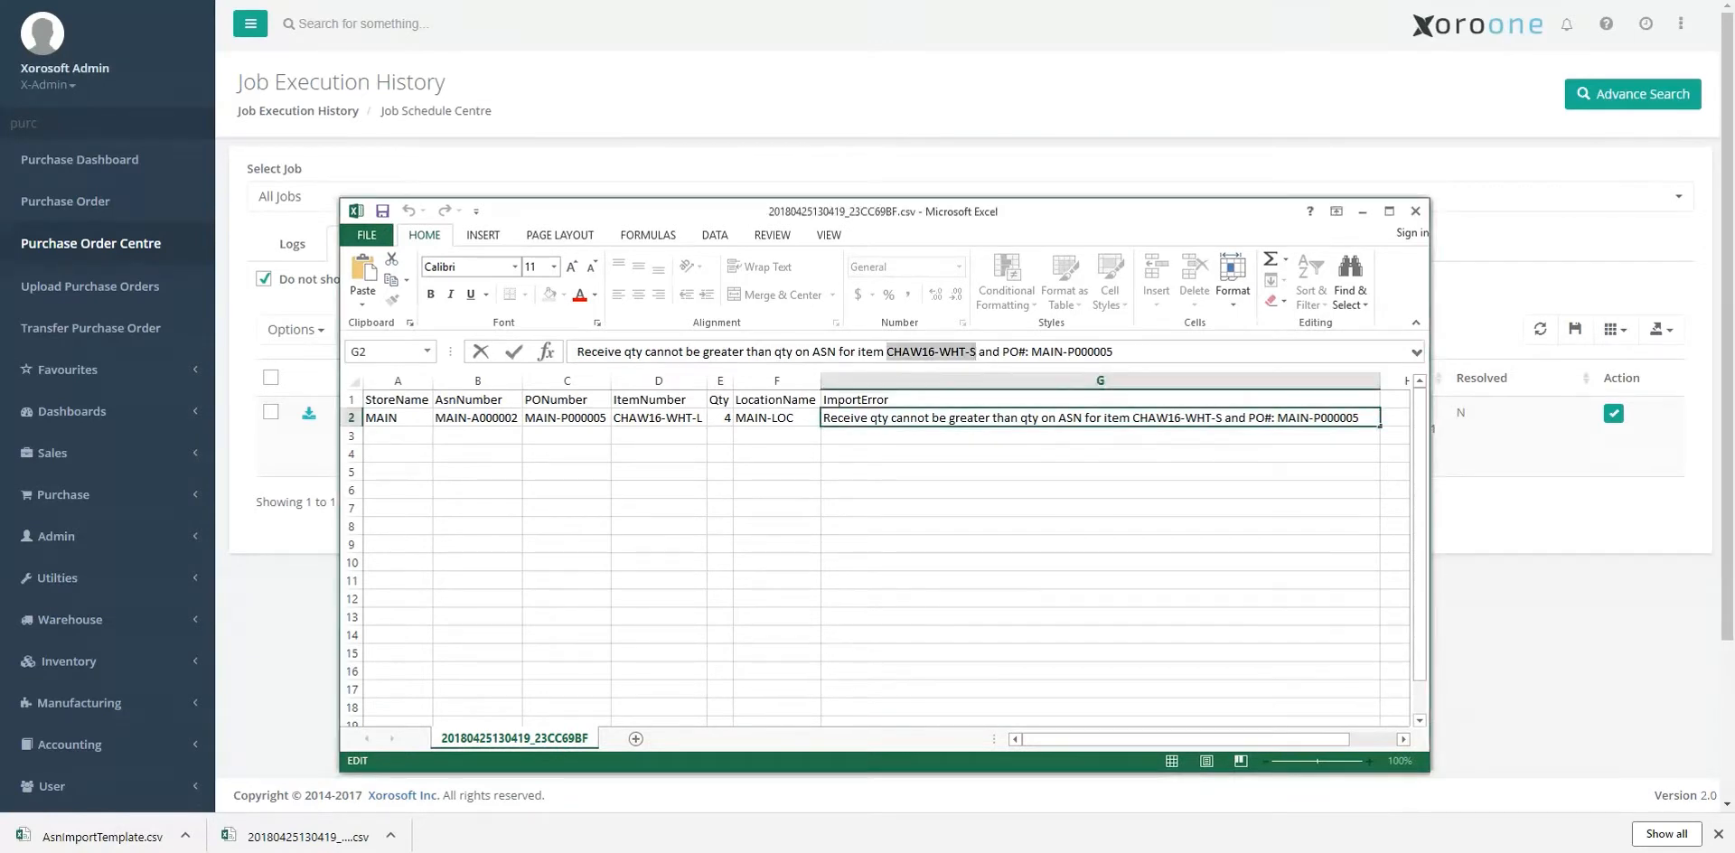
{"action": "left_click", "coordinate": [128, 841]}
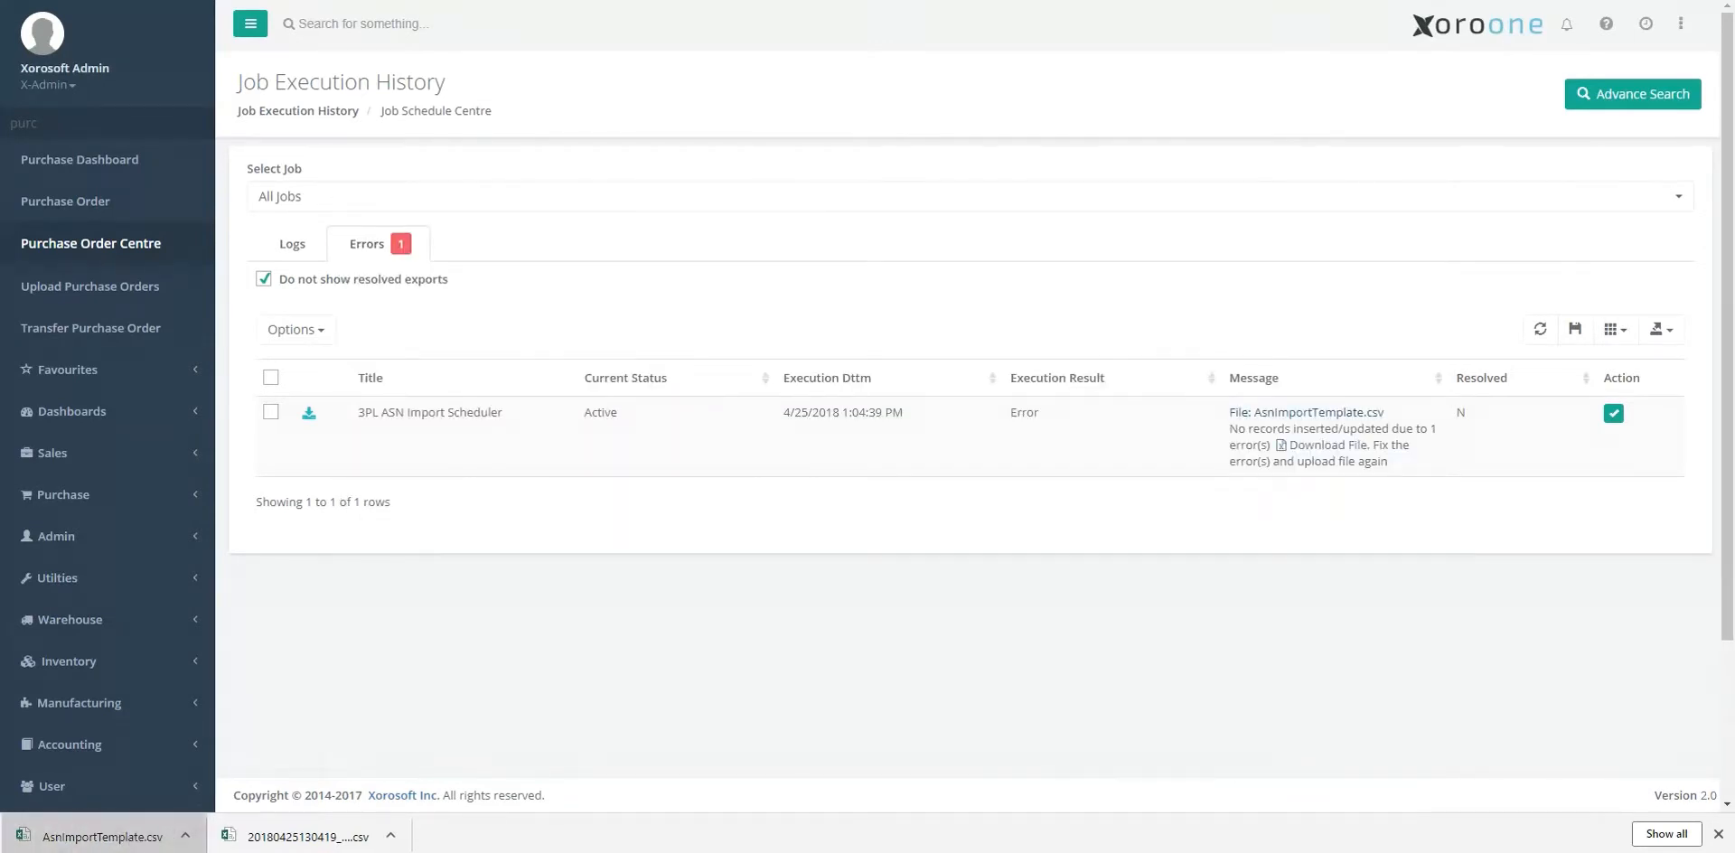
{"action": "mouse_move", "coordinate": [244, 852]}
{"action": "left_click", "coordinate": [244, 790]}
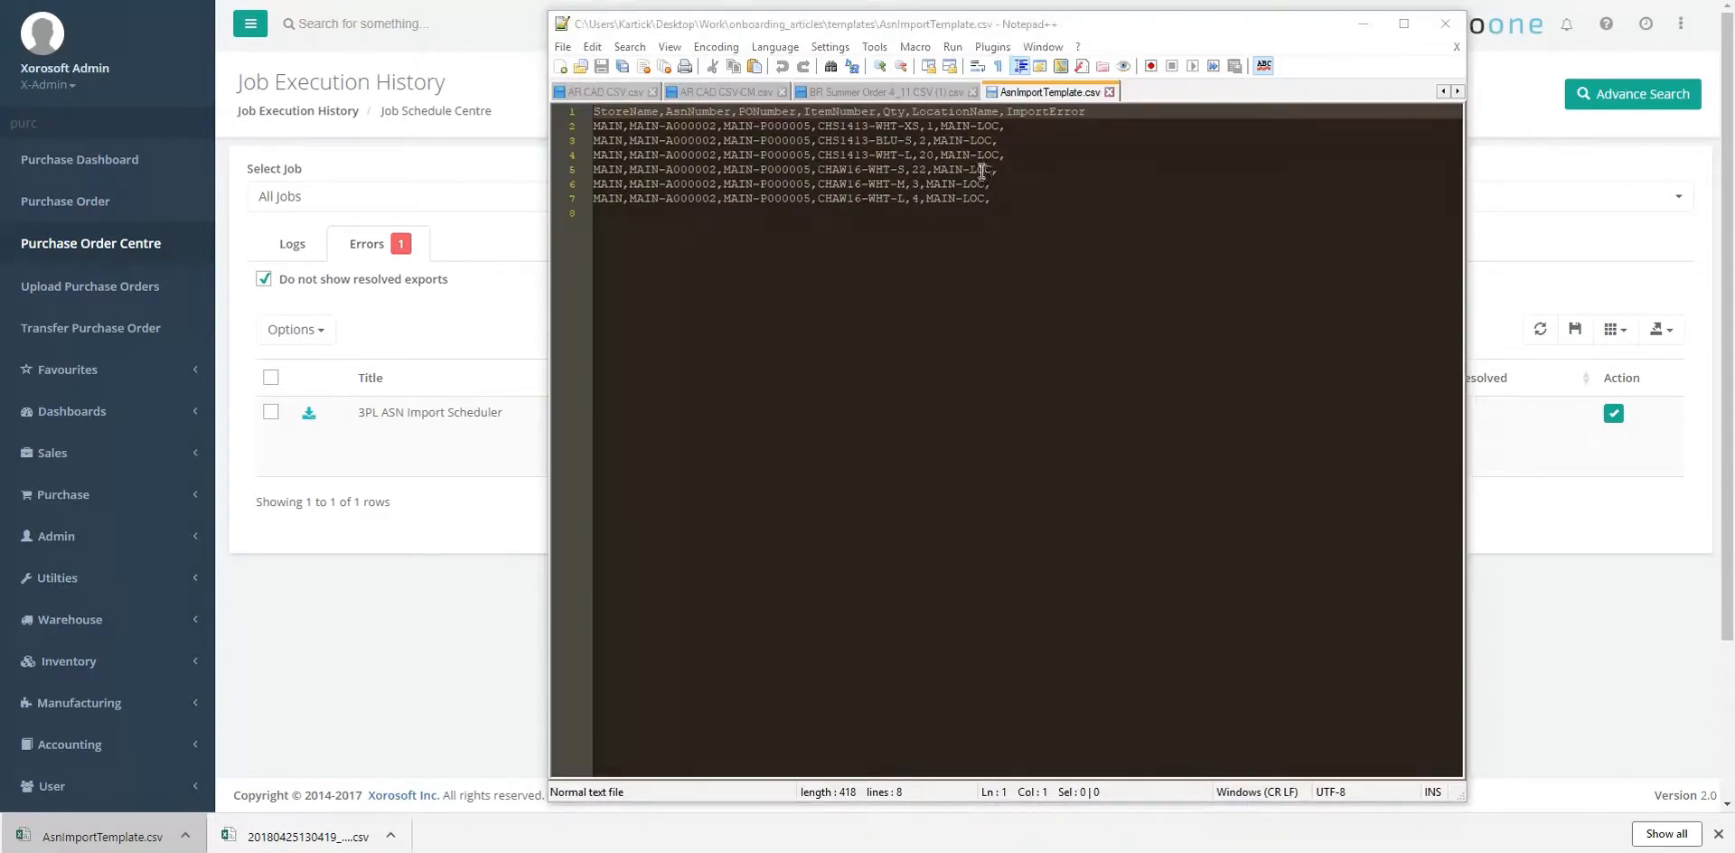
{"action": "left_click", "coordinate": [972, 92]}
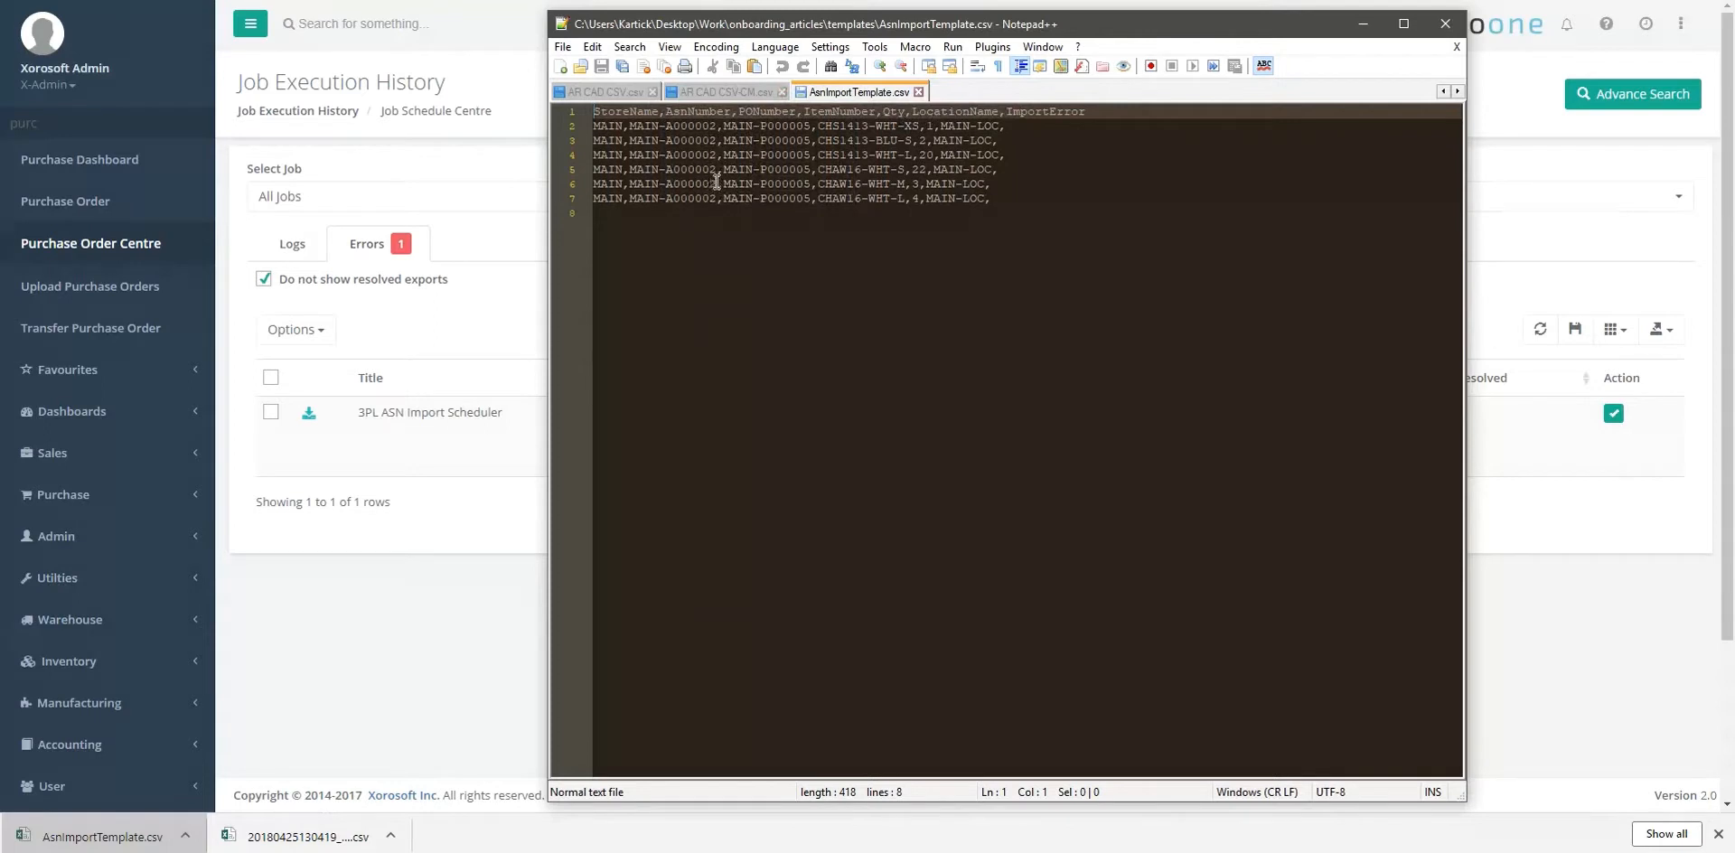
Find item CHAW16-WHT-S in AsnImportTemplate.csv, set its quantity to 20, and save the file.
{"action": "double_click", "coordinate": [782, 154]}
{"action": "key", "text": "ctrl+f"}
{"action": "key", "text": "ctrl+v"}
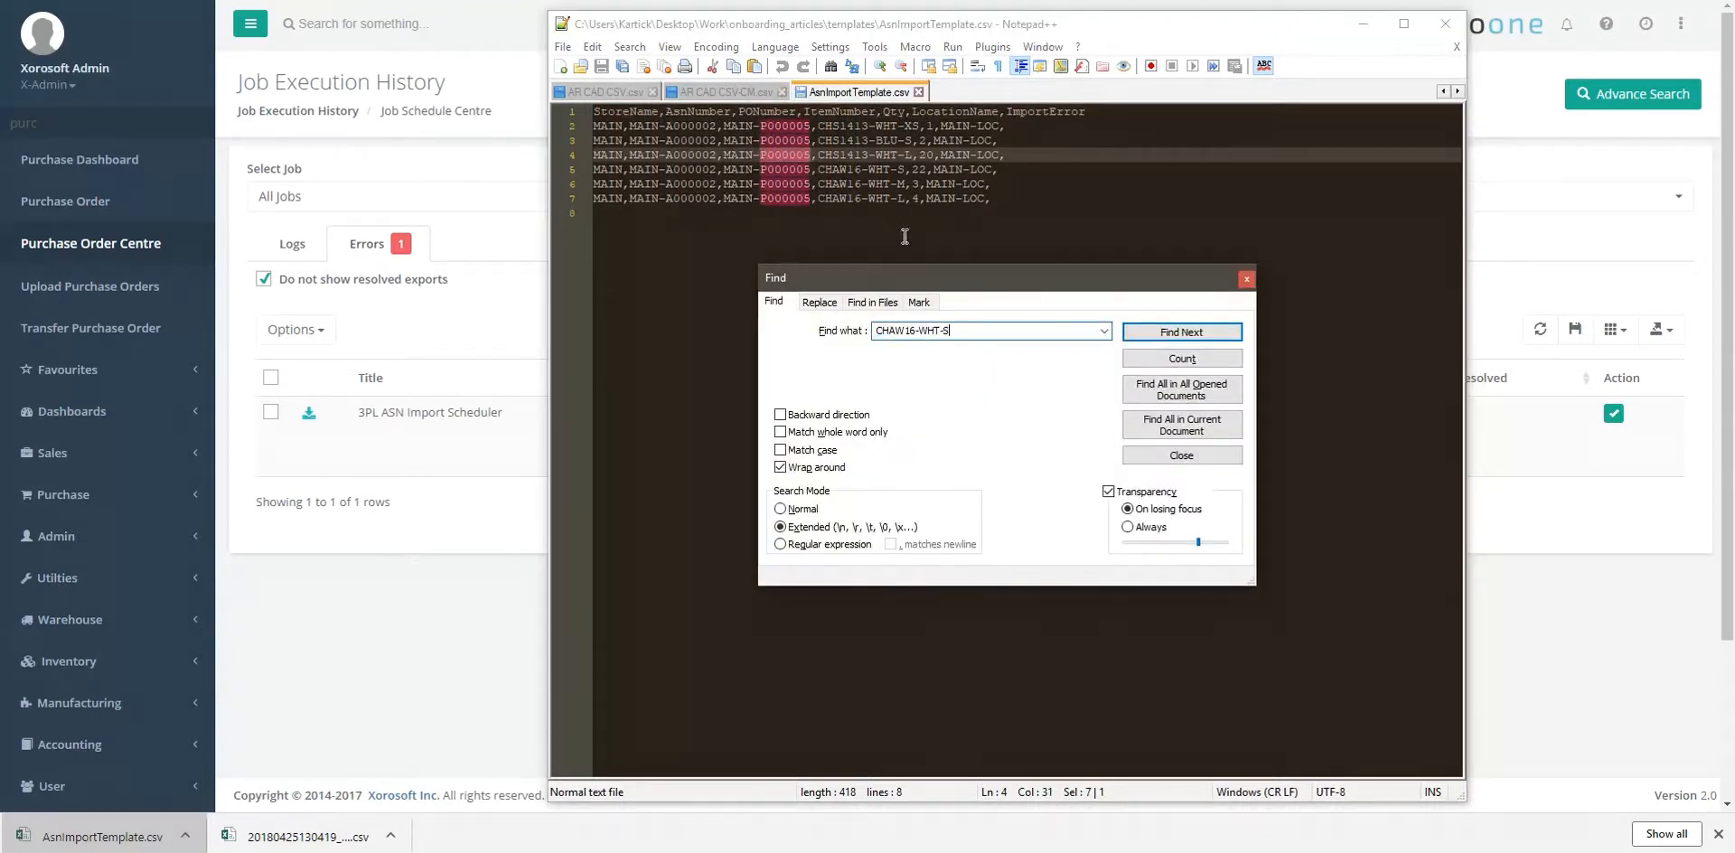
{"action": "left_click", "coordinate": [1234, 332]}
{"action": "left_click", "coordinate": [1247, 278]}
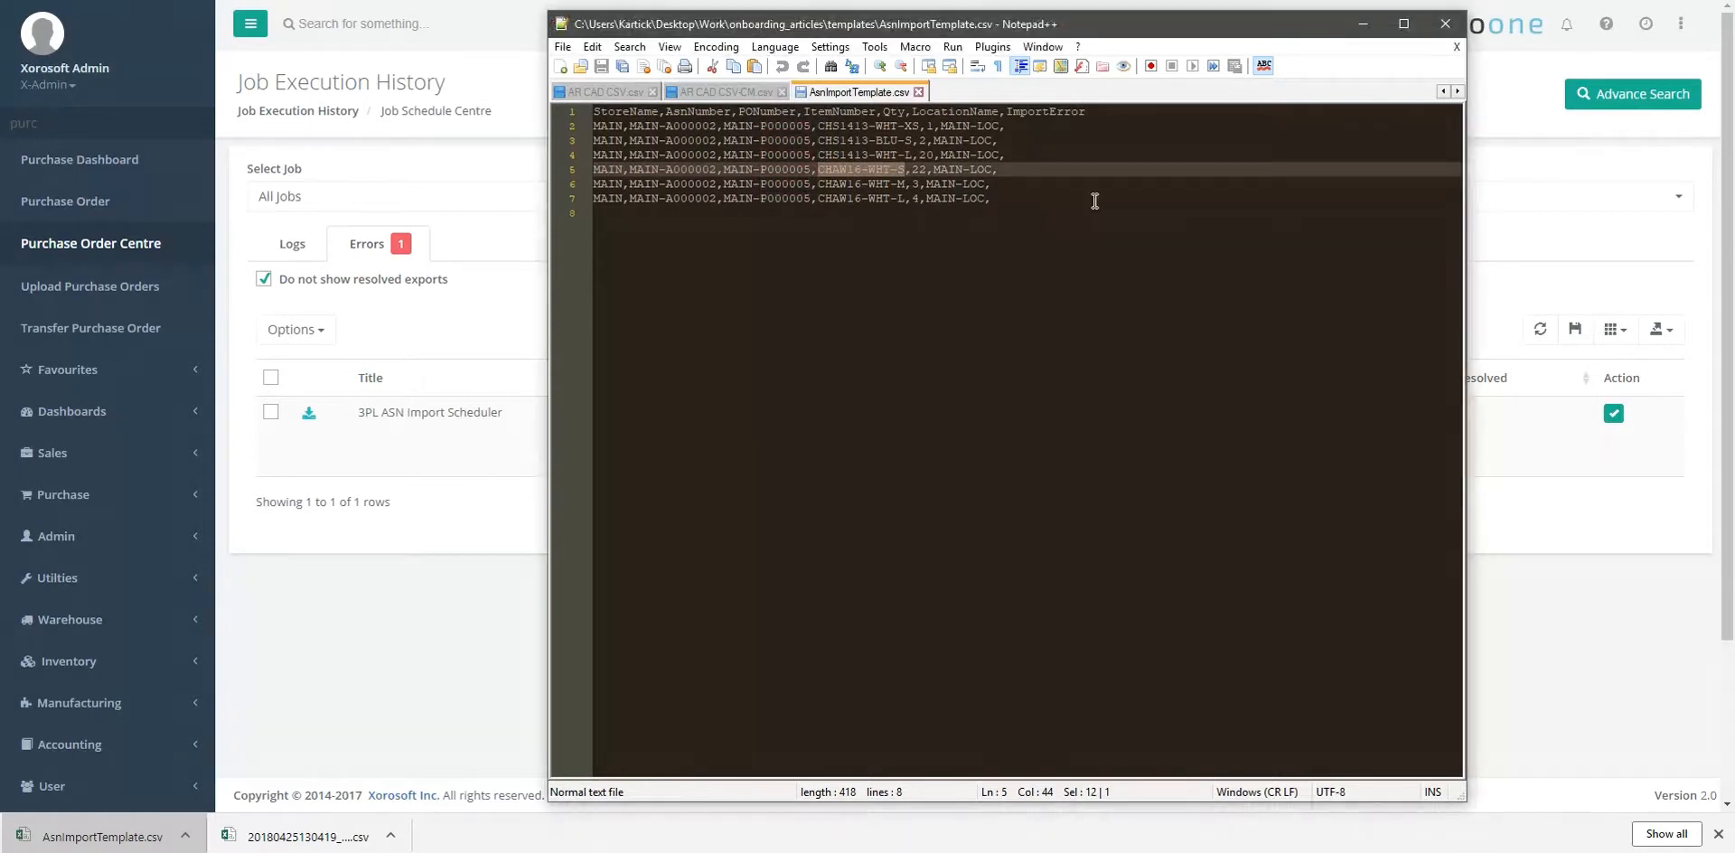
{"action": "double_click", "coordinate": [919, 169]}
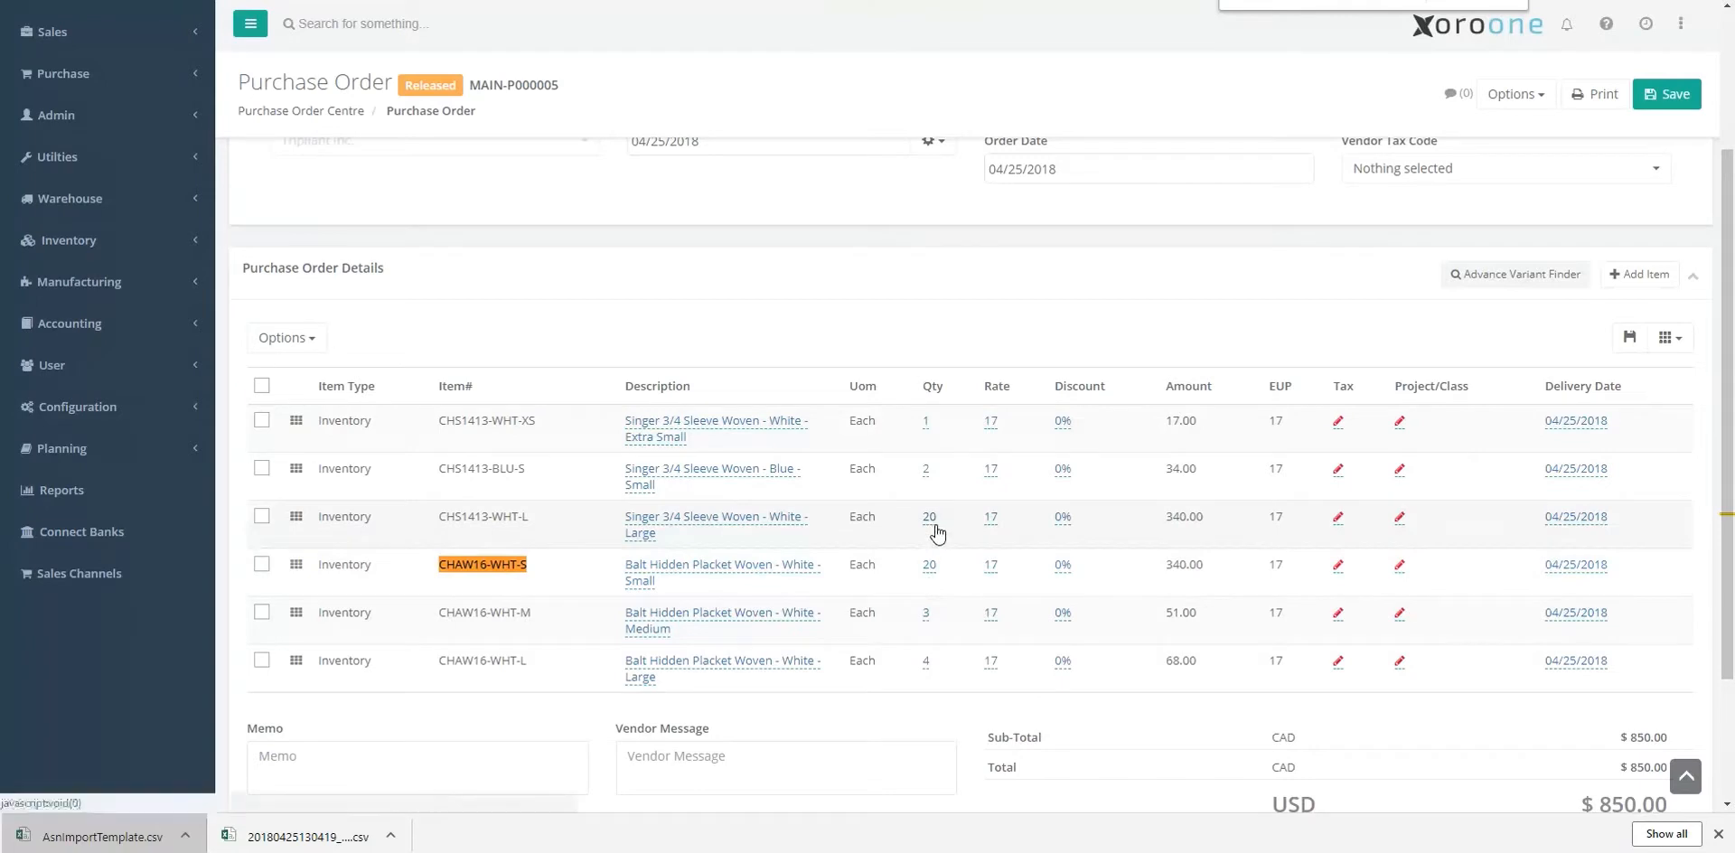
{"action": "key", "text": "alt+Tab"}
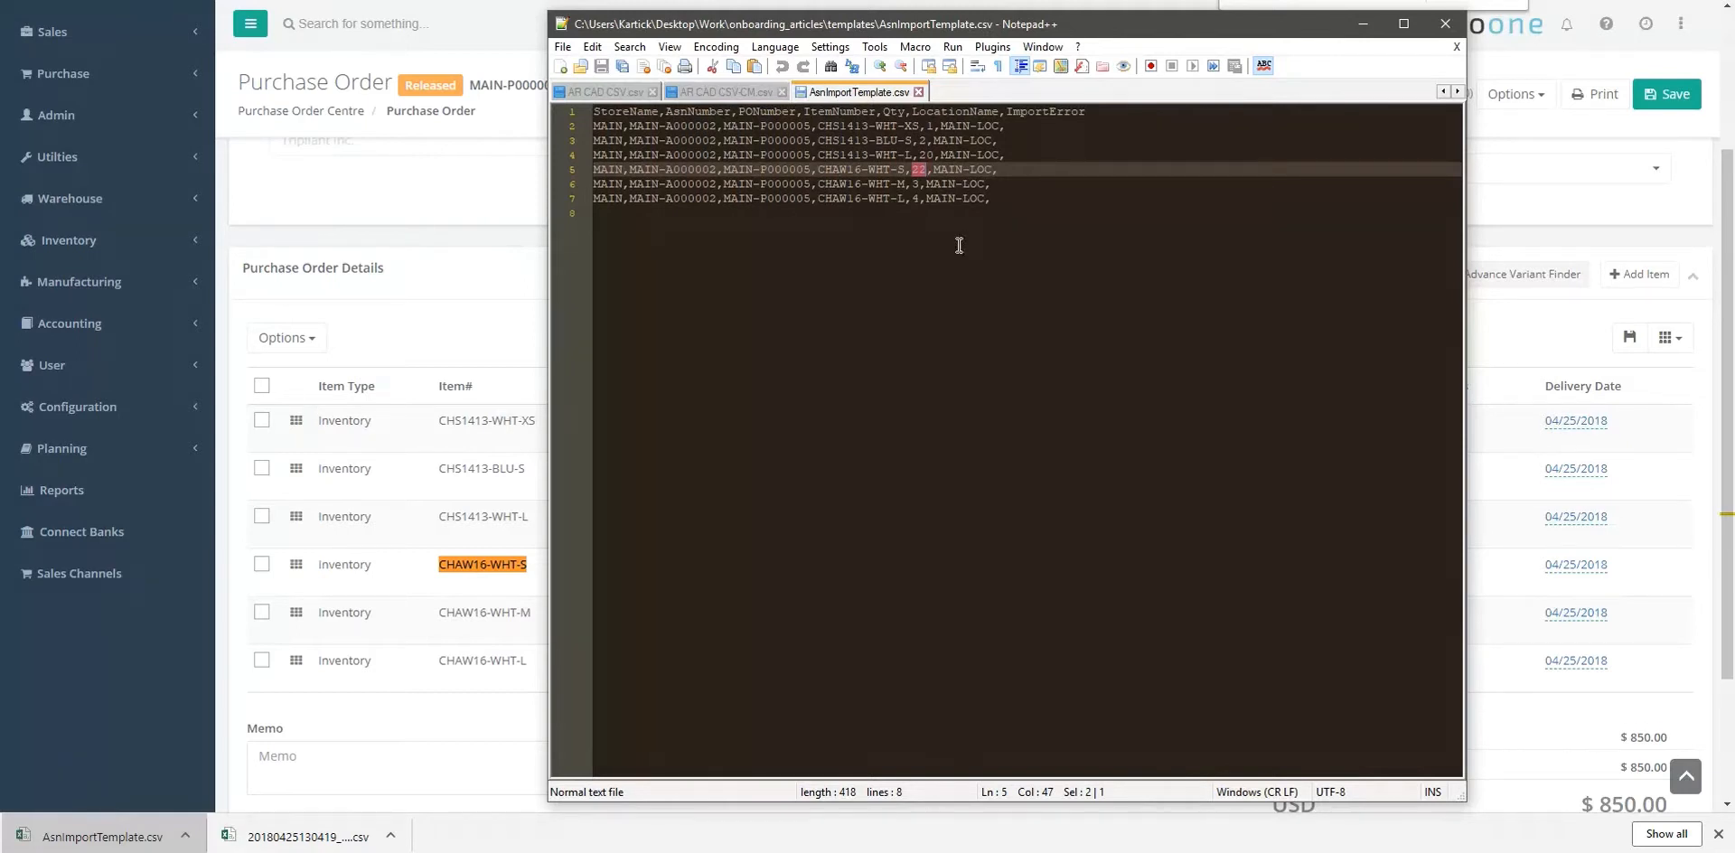
{"action": "type", "text": "20"}
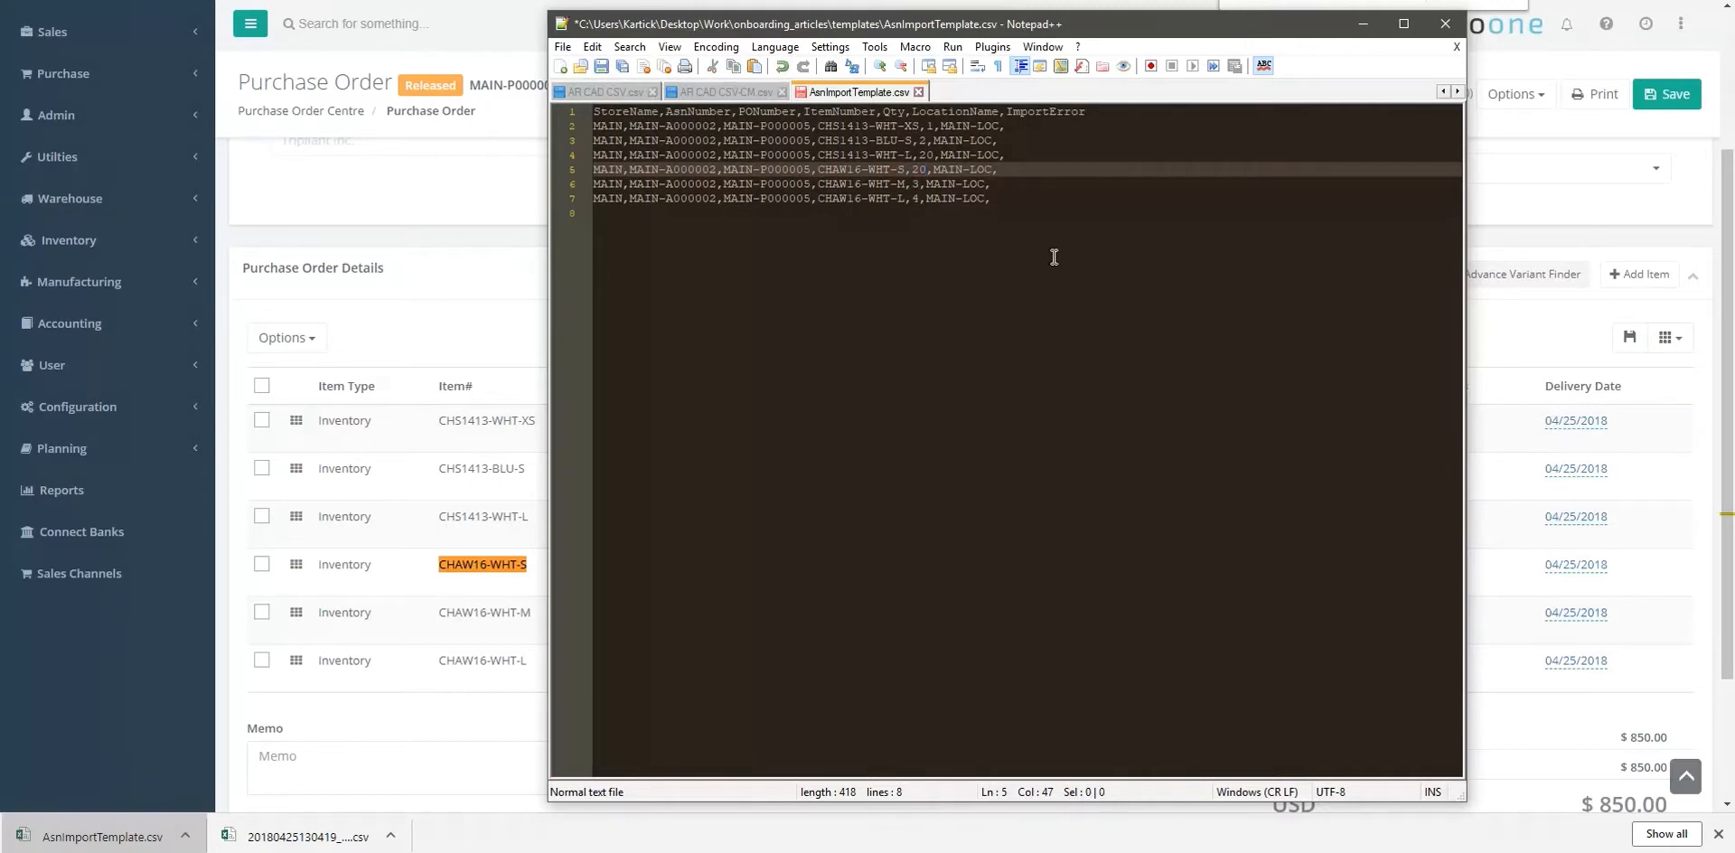
{"action": "key", "text": "ctrl+s"}
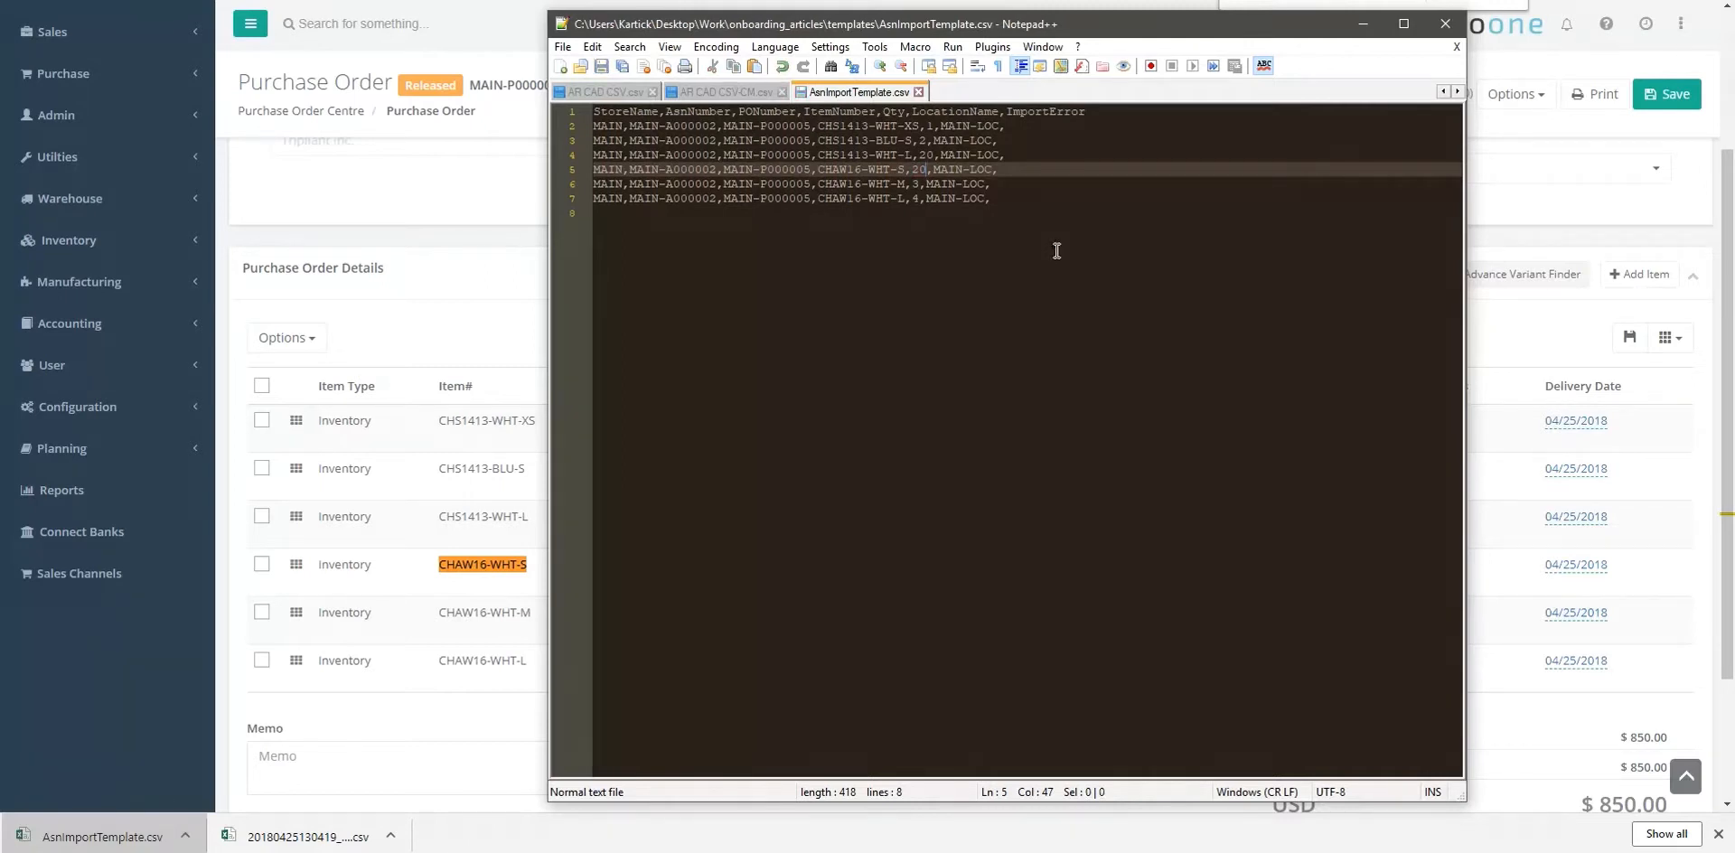
Return to Xoro One and open the Upload ASNs page through the menu search.
{"action": "left_click", "coordinate": [513, 257]}
{"action": "scroll", "coordinate": [438, 237], "scroll_direction": "up", "scroll_amount": 3}
{"action": "left_click", "coordinate": [177, 131]}
{"action": "type", "text": "upload"}
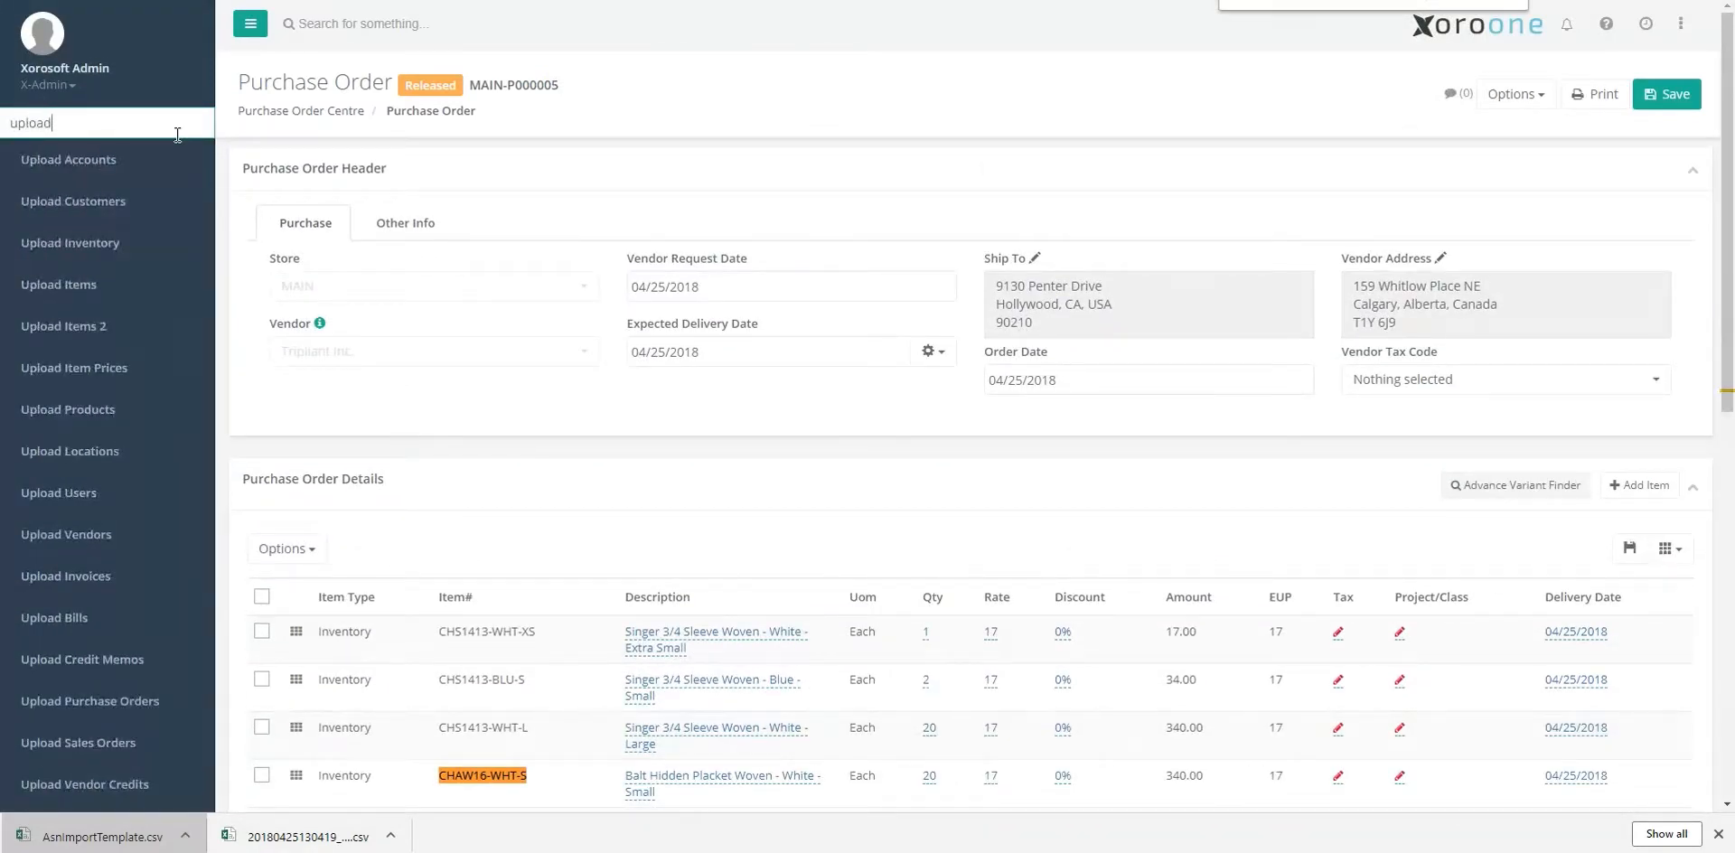
{"action": "type", "text": " as"}
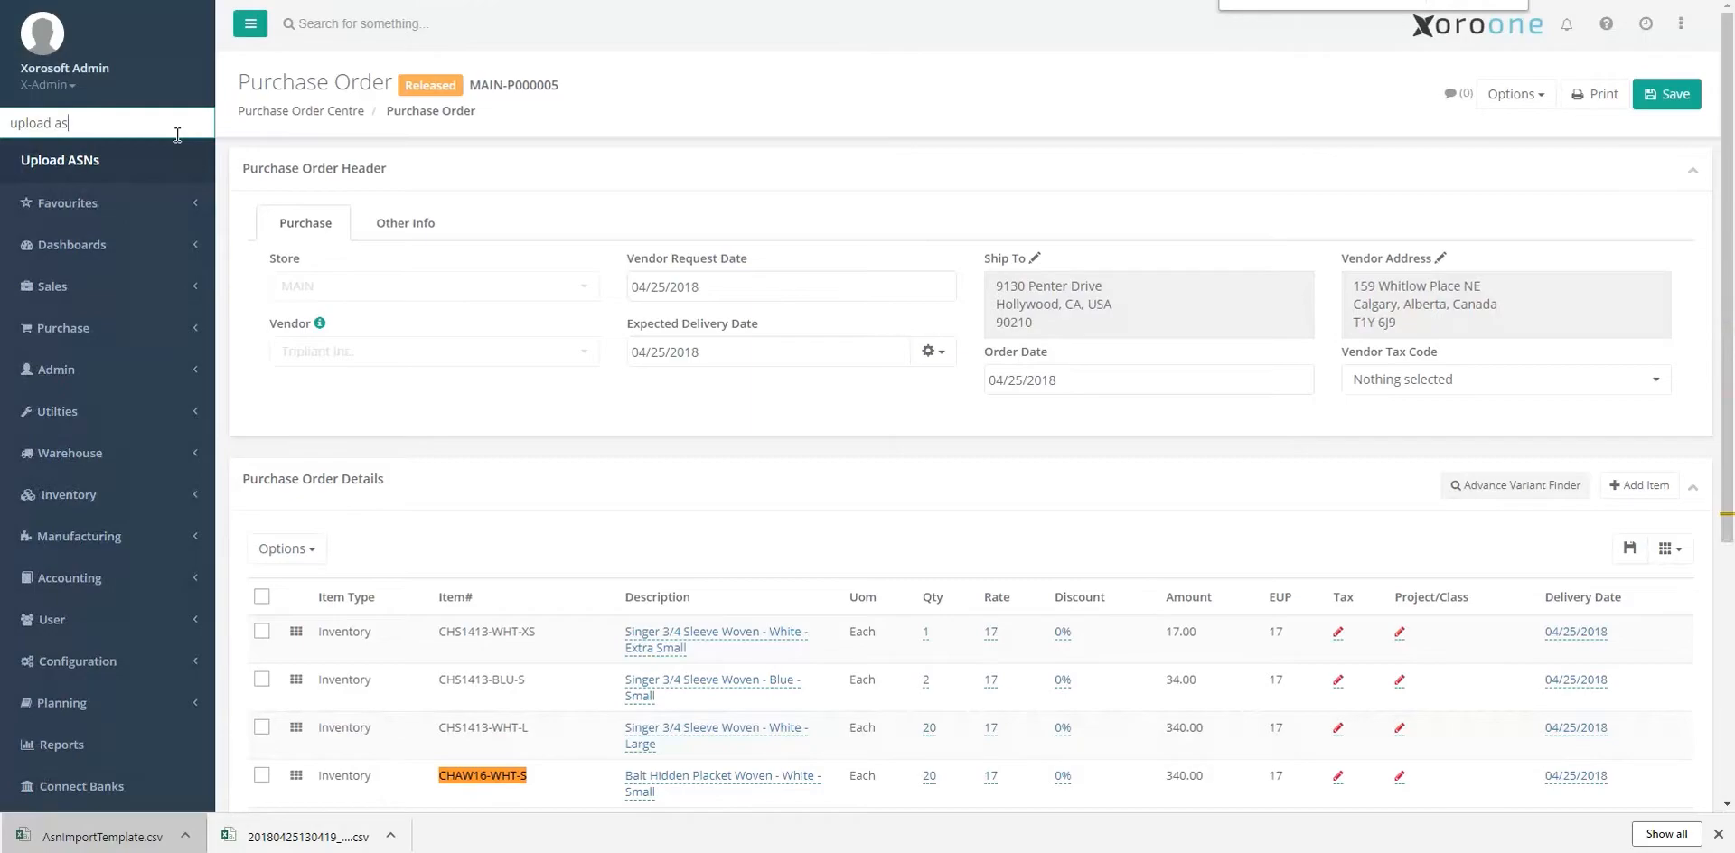
{"action": "key", "text": "Return"}
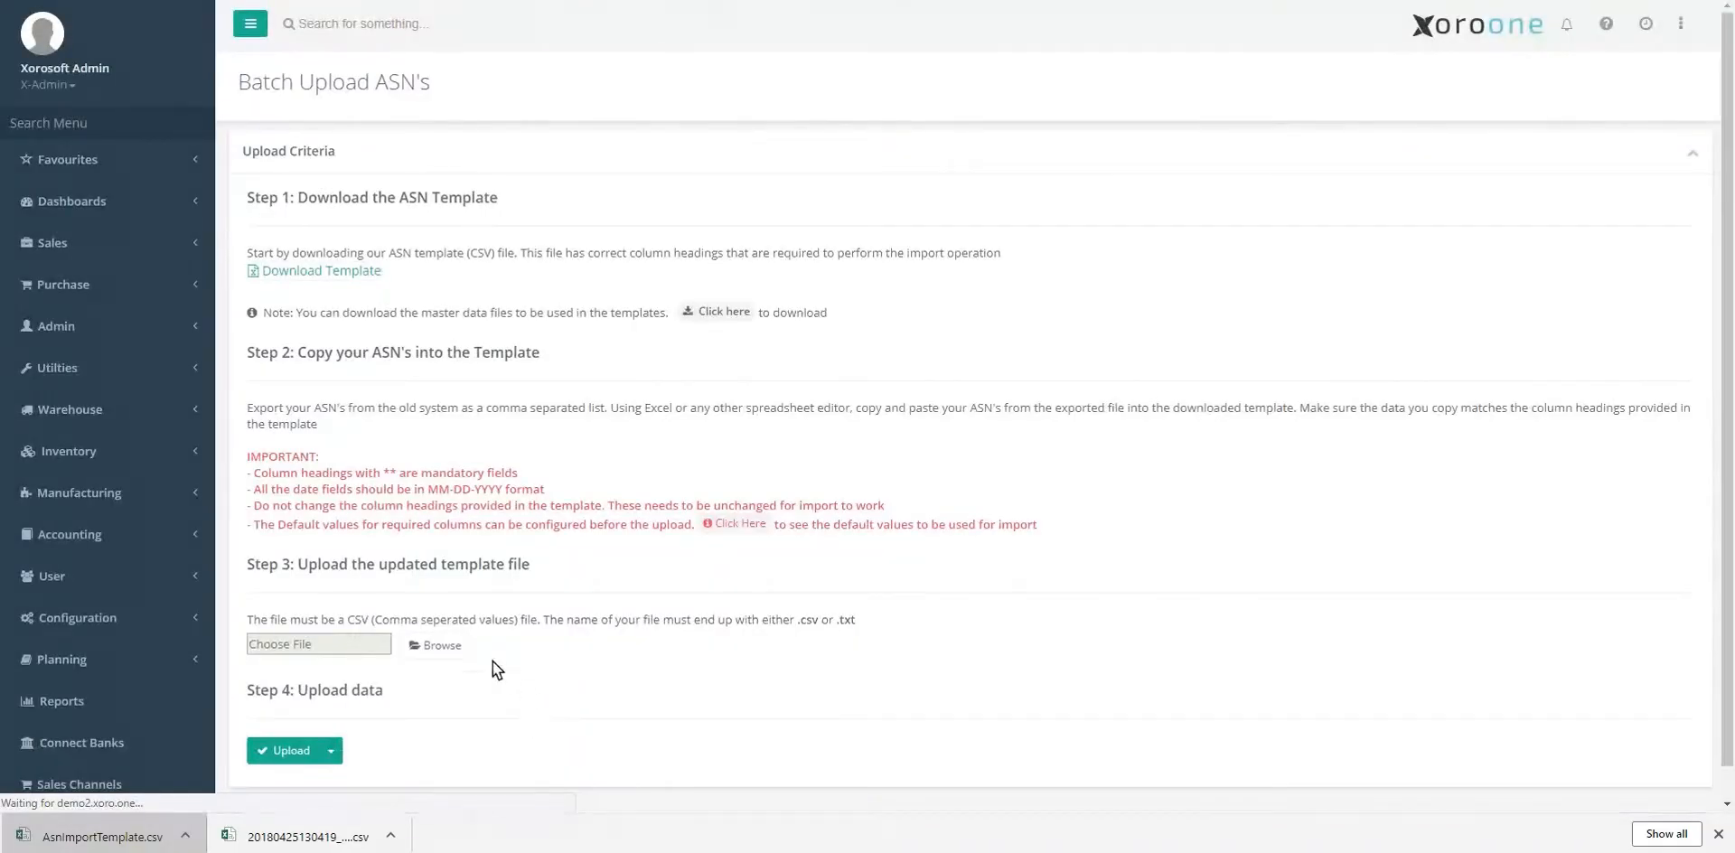
Upload the corrected AsnImportTemplate.csv with the Receive and close ASN option.
{"action": "left_click", "coordinate": [443, 643]}
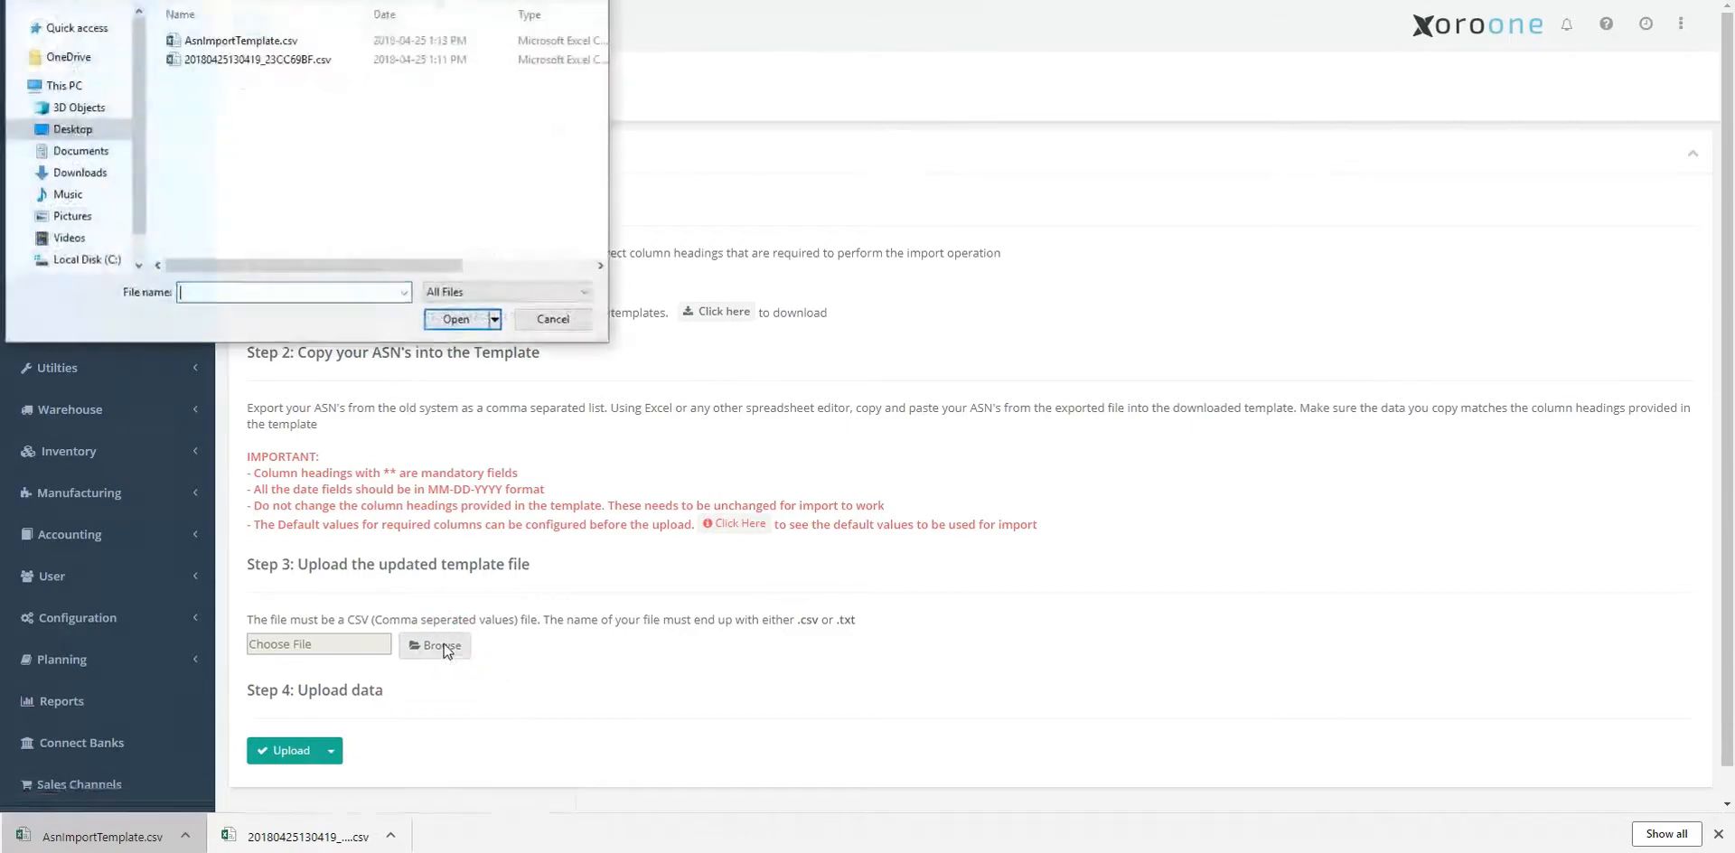
{"action": "double_click", "coordinate": [258, 44]}
{"action": "left_click", "coordinate": [287, 750]}
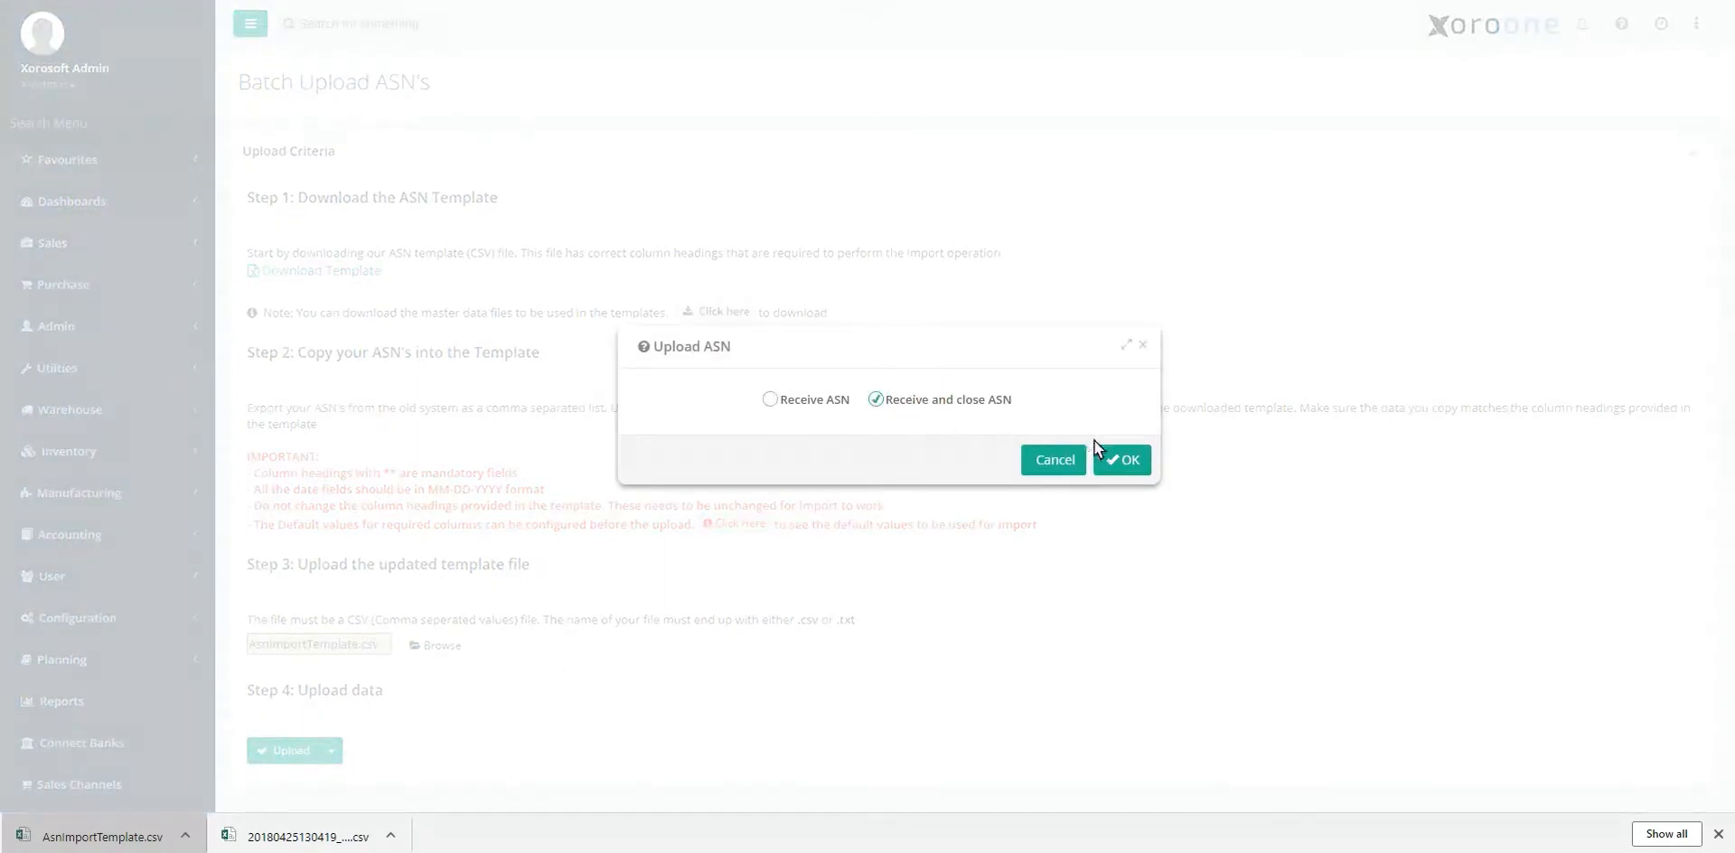
{"action": "left_click", "coordinate": [1121, 459]}
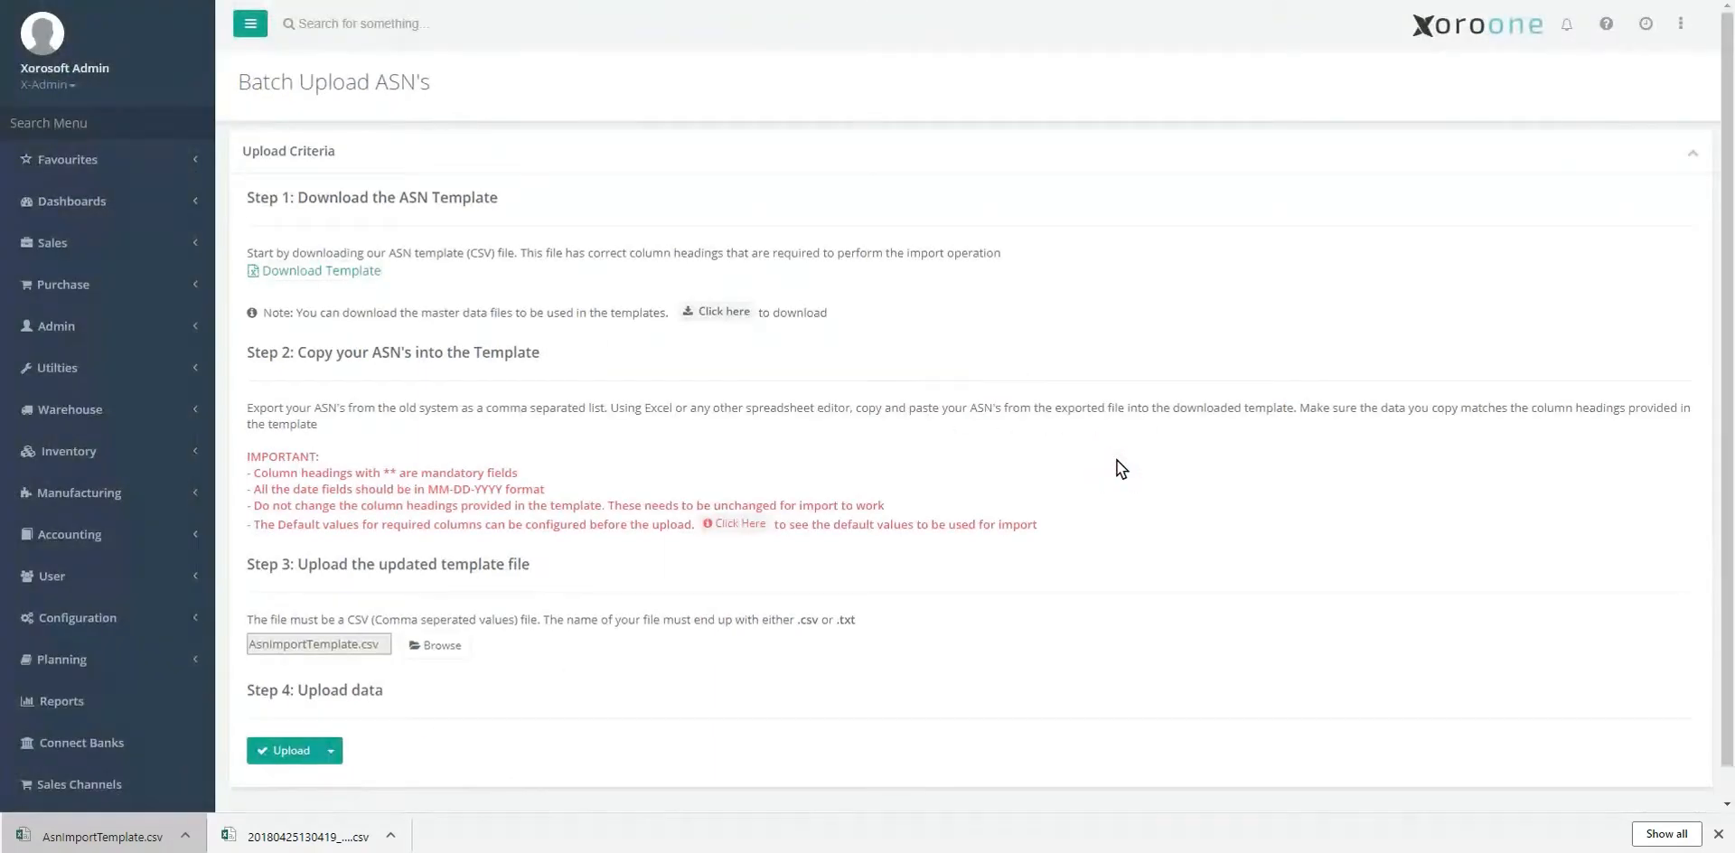
{"action": "scroll", "coordinate": [1125, 499], "scroll_direction": "down", "scroll_amount": 2}
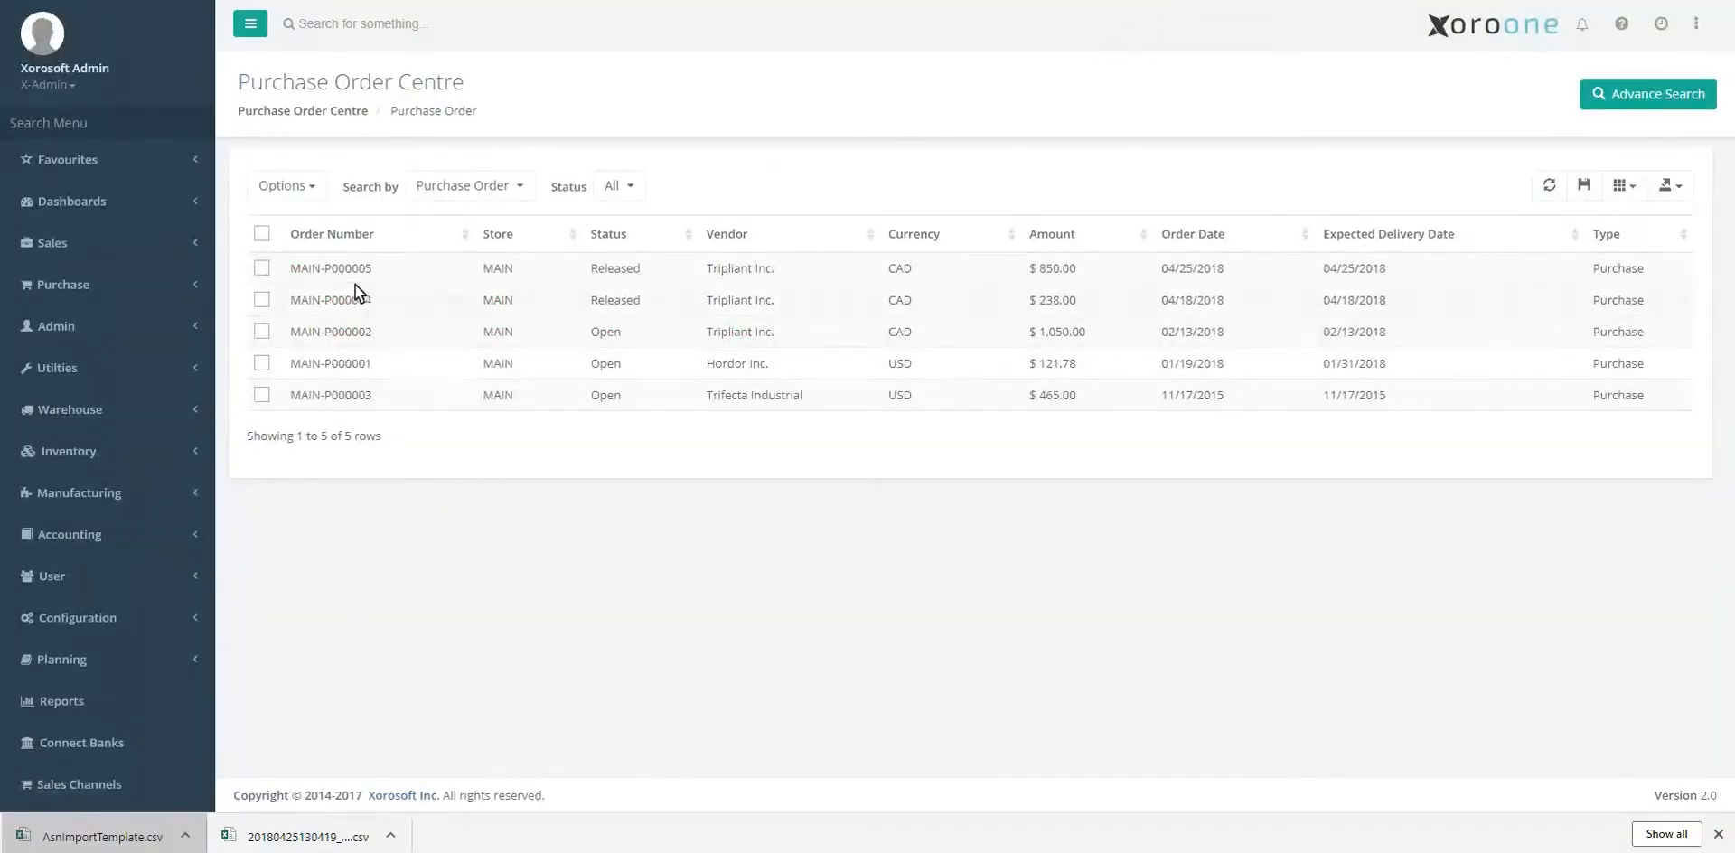
Refresh the Purchase Order Centre list, open the 04/25/2018 Tripliant Inc. order in a new window, and show its Qty Received column.
{"action": "left_click", "coordinate": [1549, 185]}
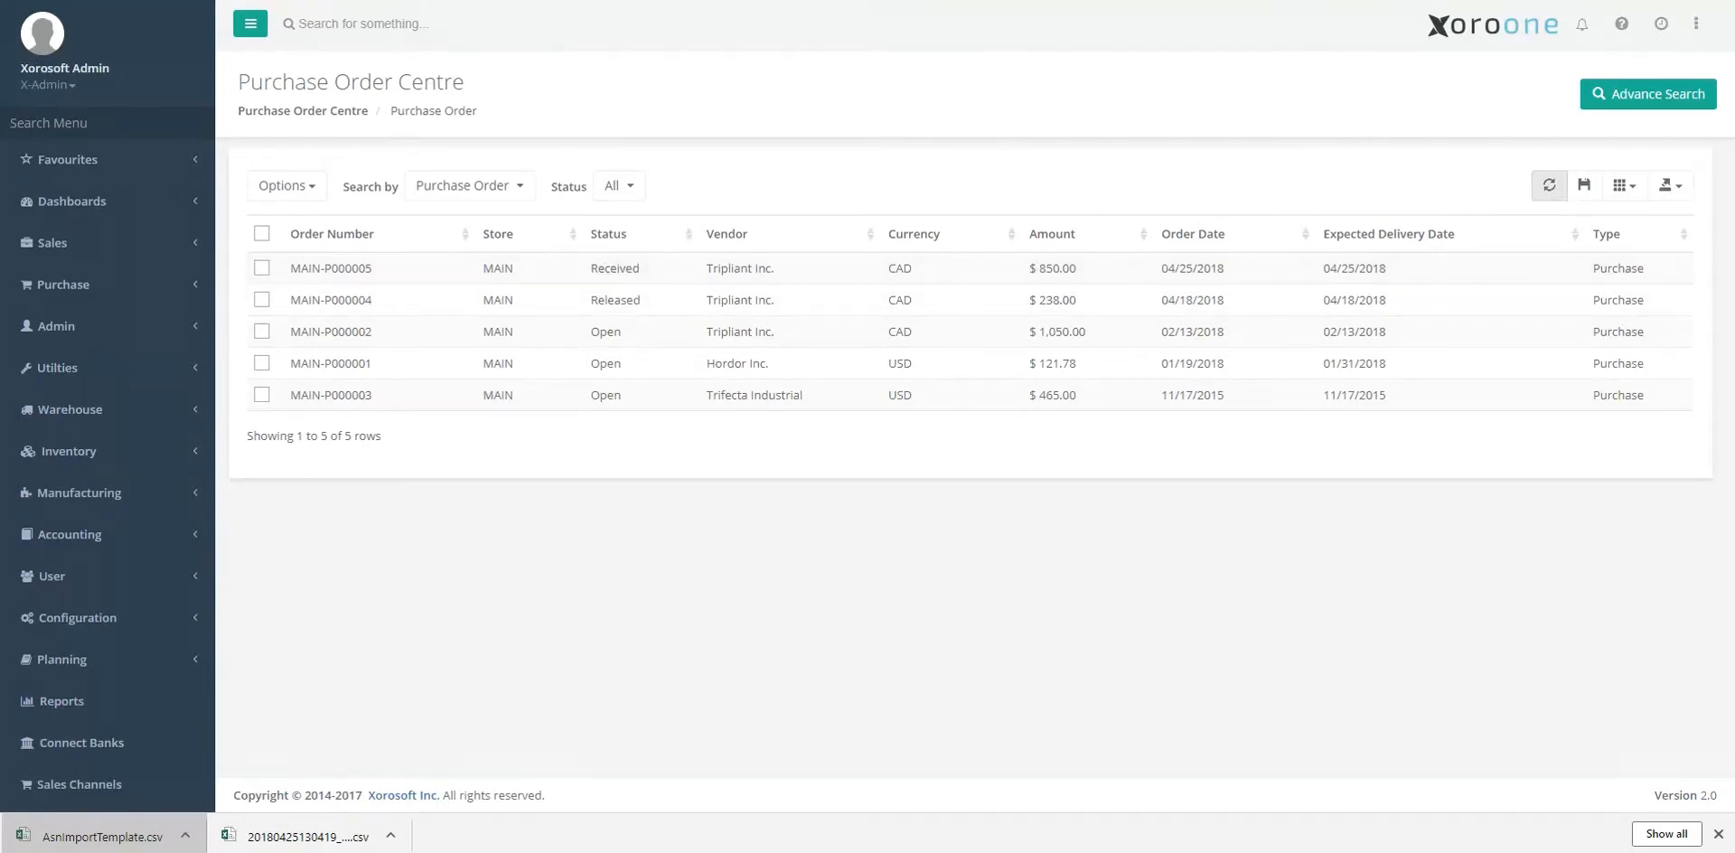
{"action": "right_click", "coordinate": [699, 273]}
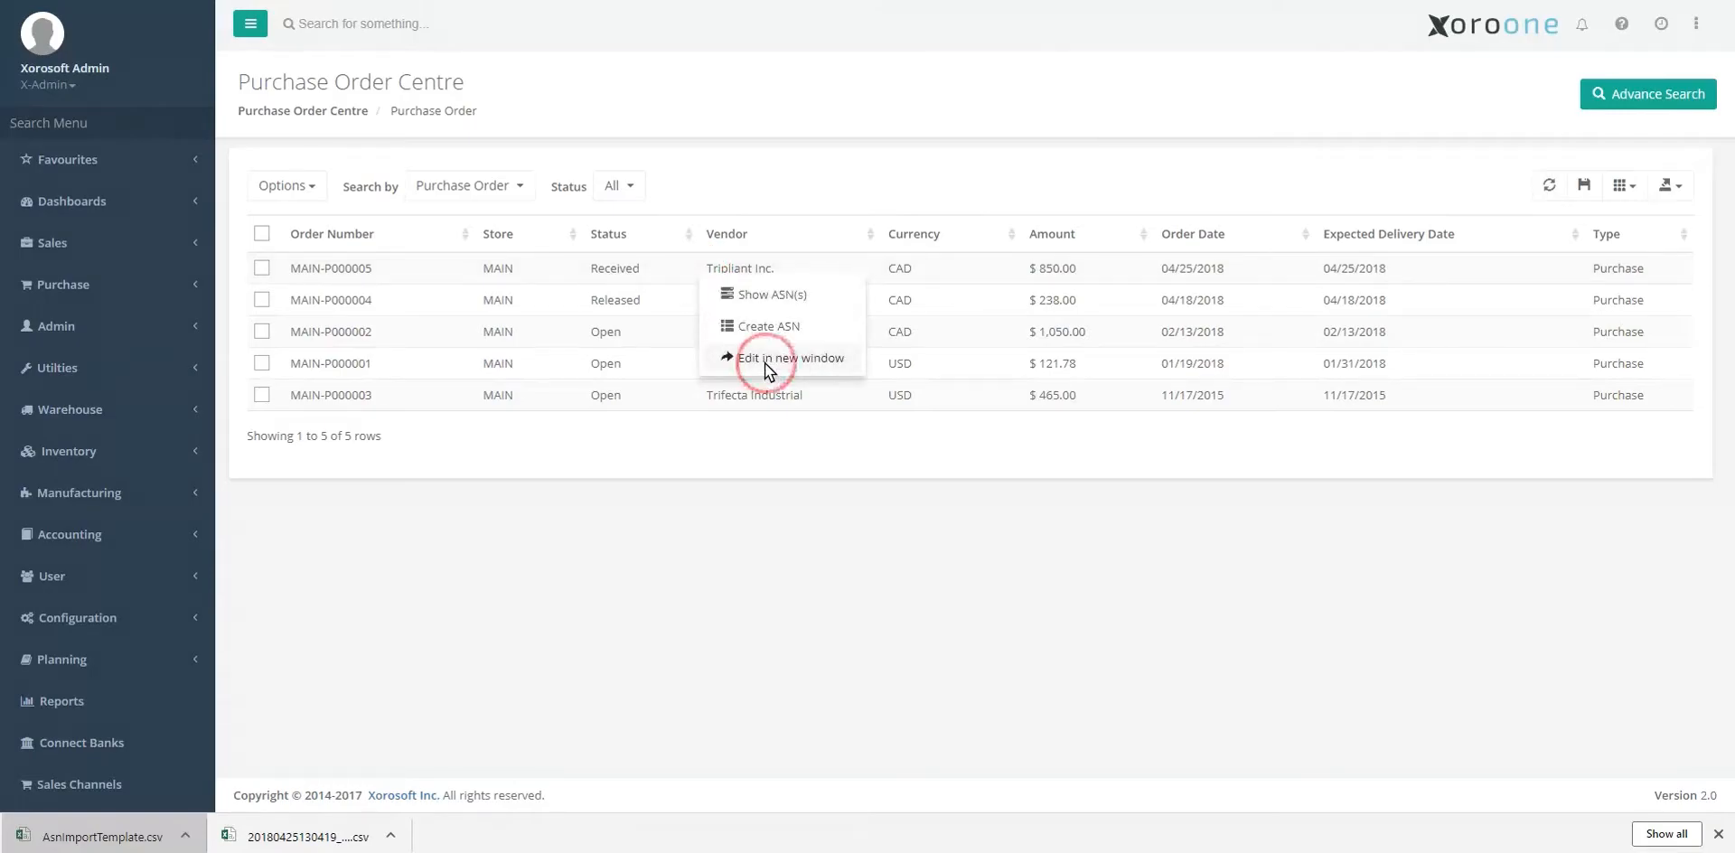
{"action": "left_click", "coordinate": [764, 361]}
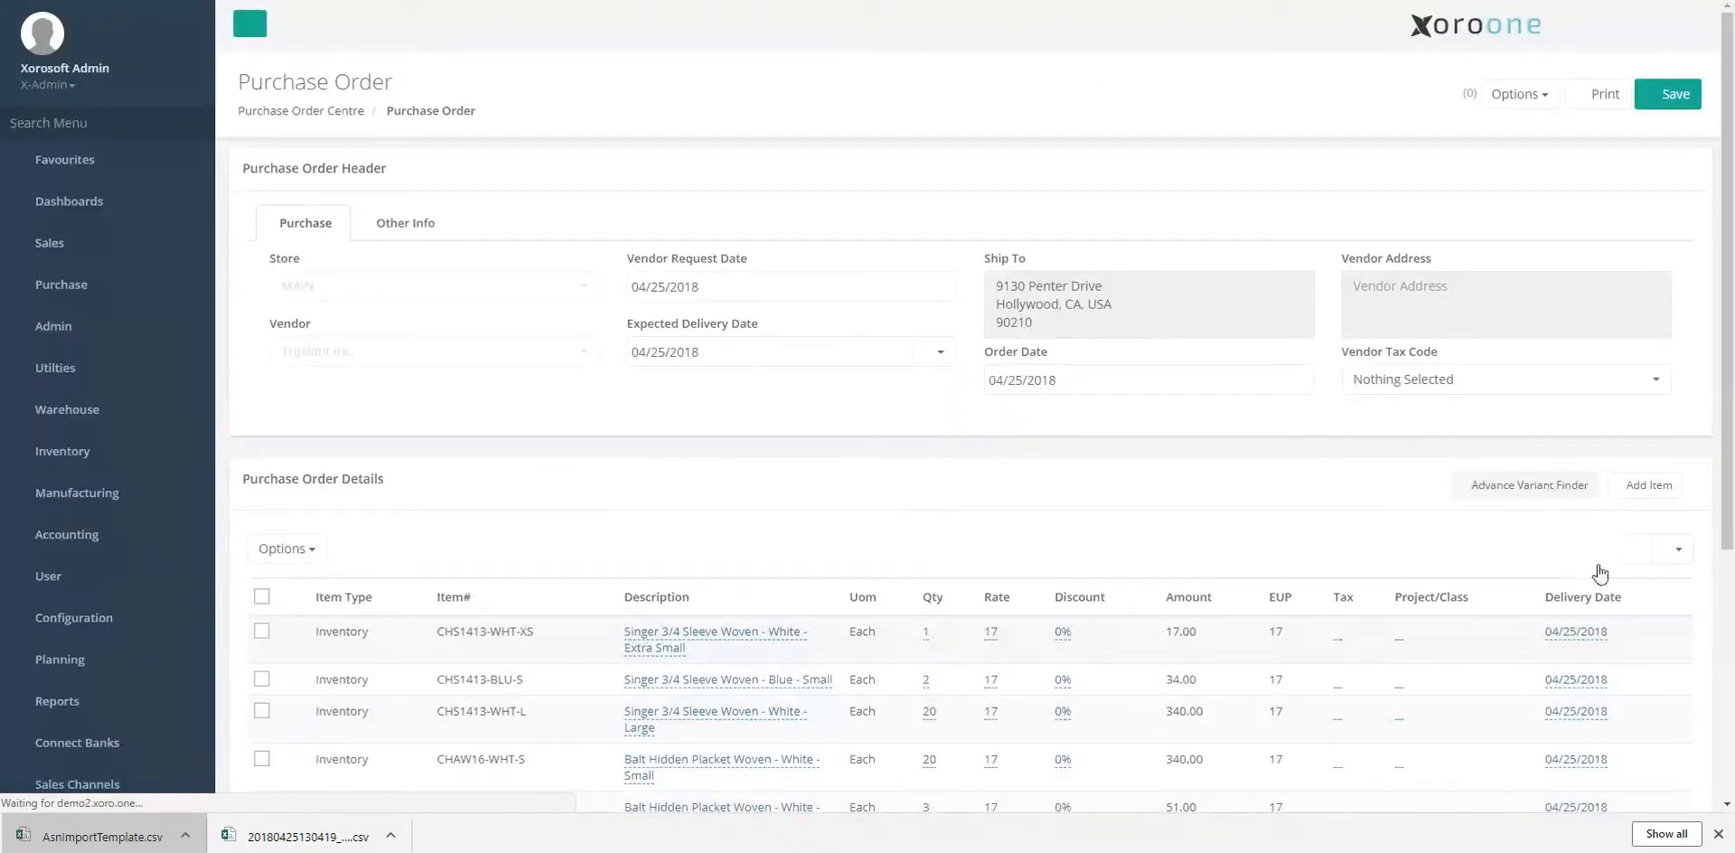
{"action": "left_click", "coordinate": [1667, 553]}
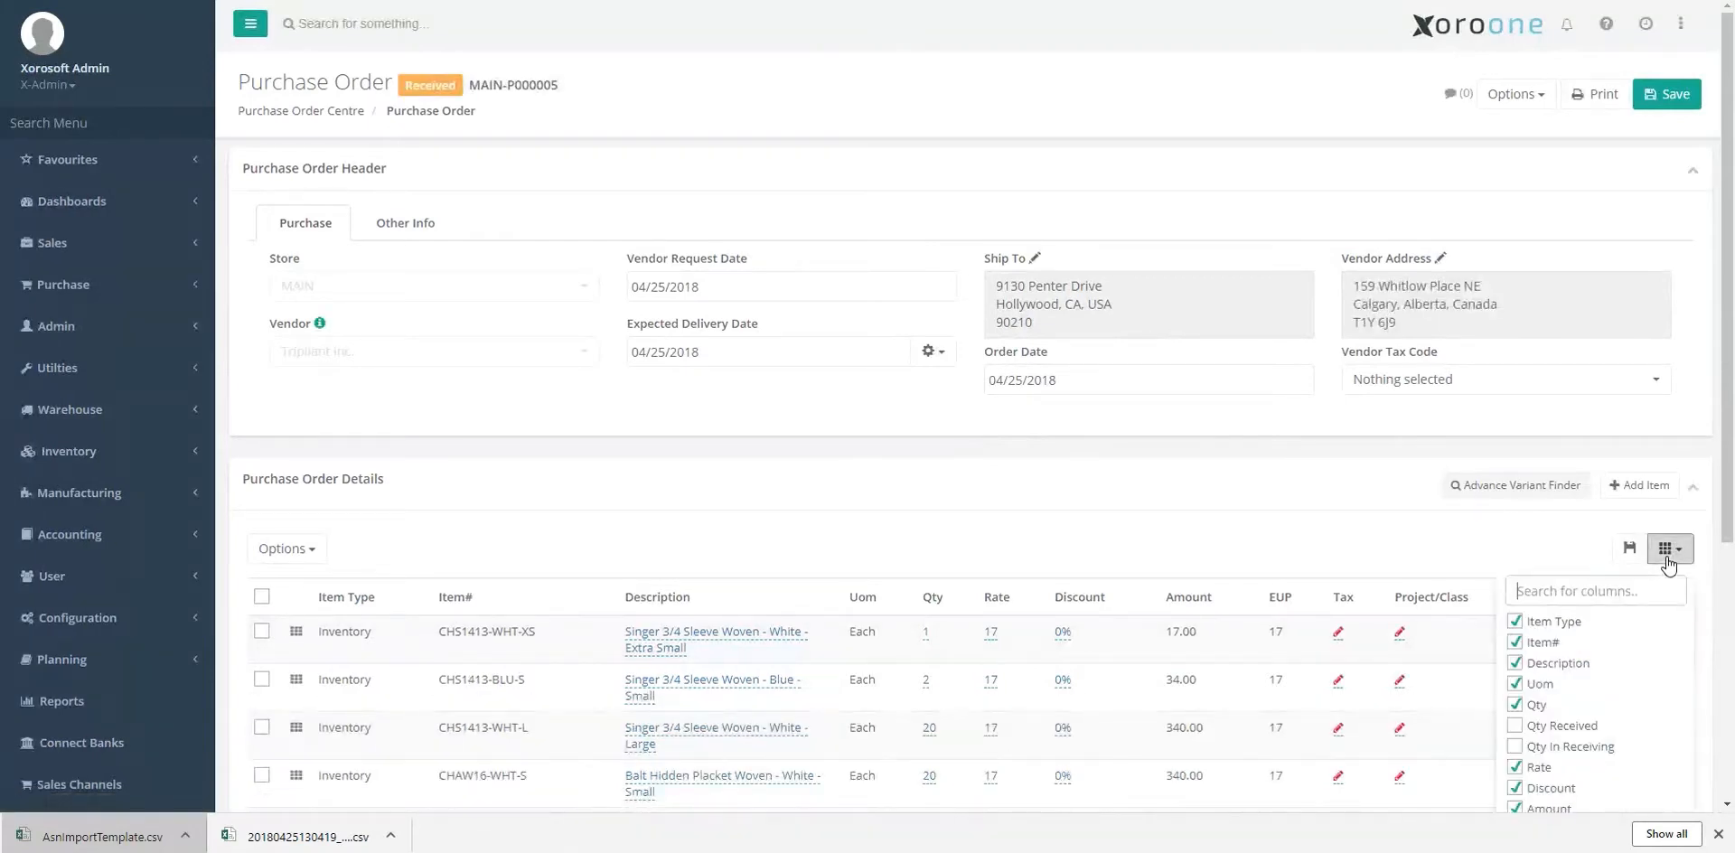
{"action": "scroll", "coordinate": [1564, 561], "scroll_direction": "down", "scroll_amount": 3}
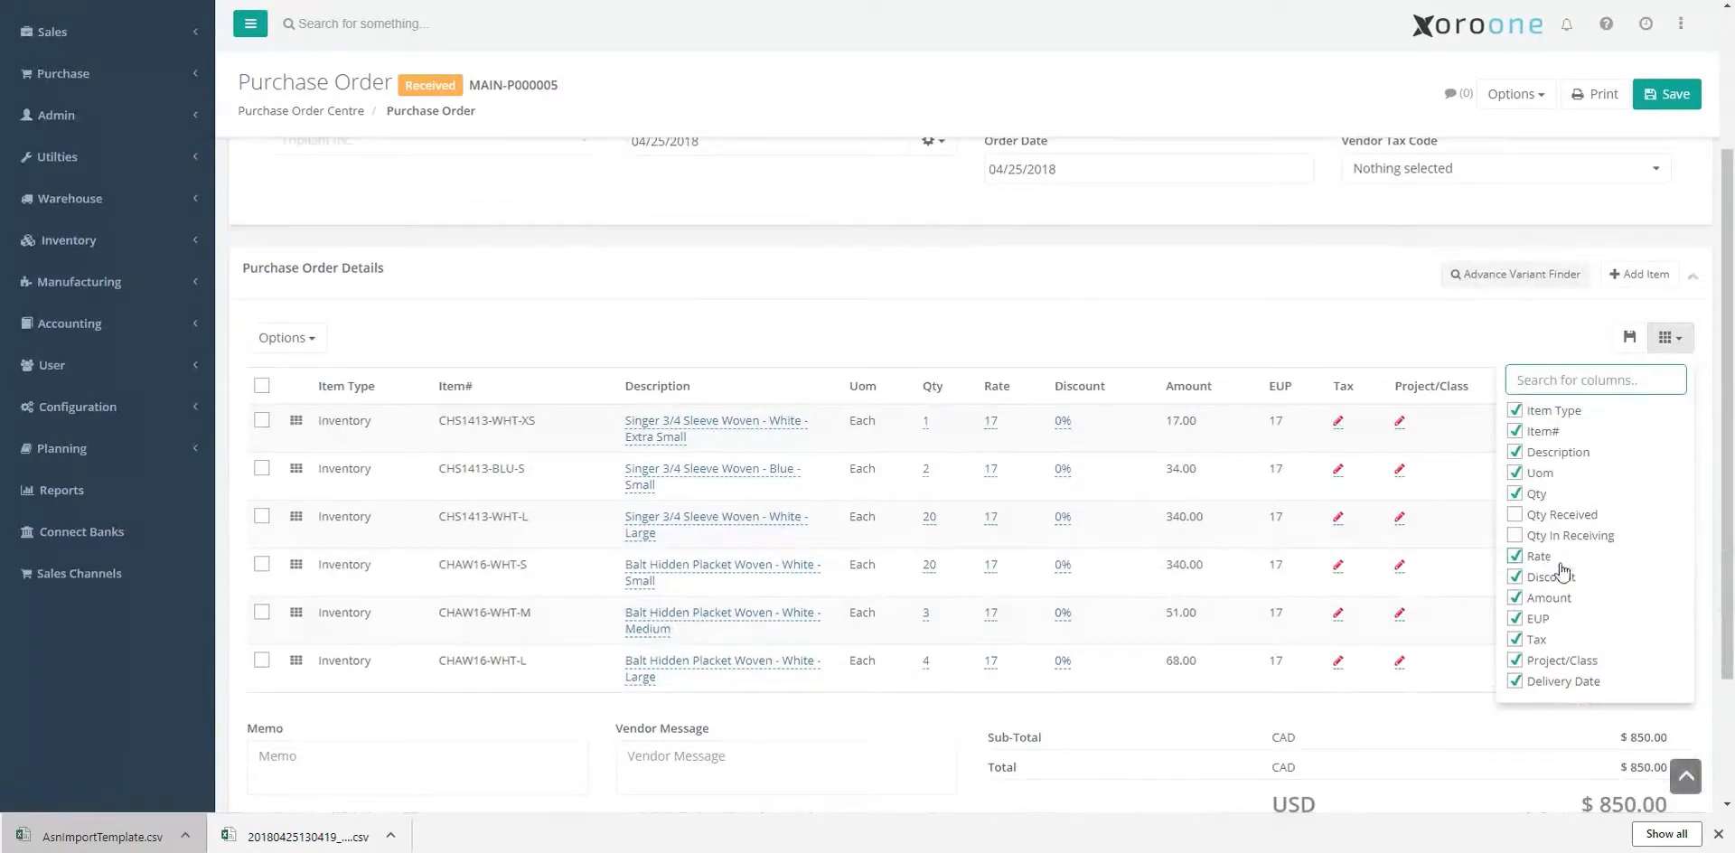
{"action": "left_click", "coordinate": [1561, 517]}
{"action": "left_click", "coordinate": [1144, 273]}
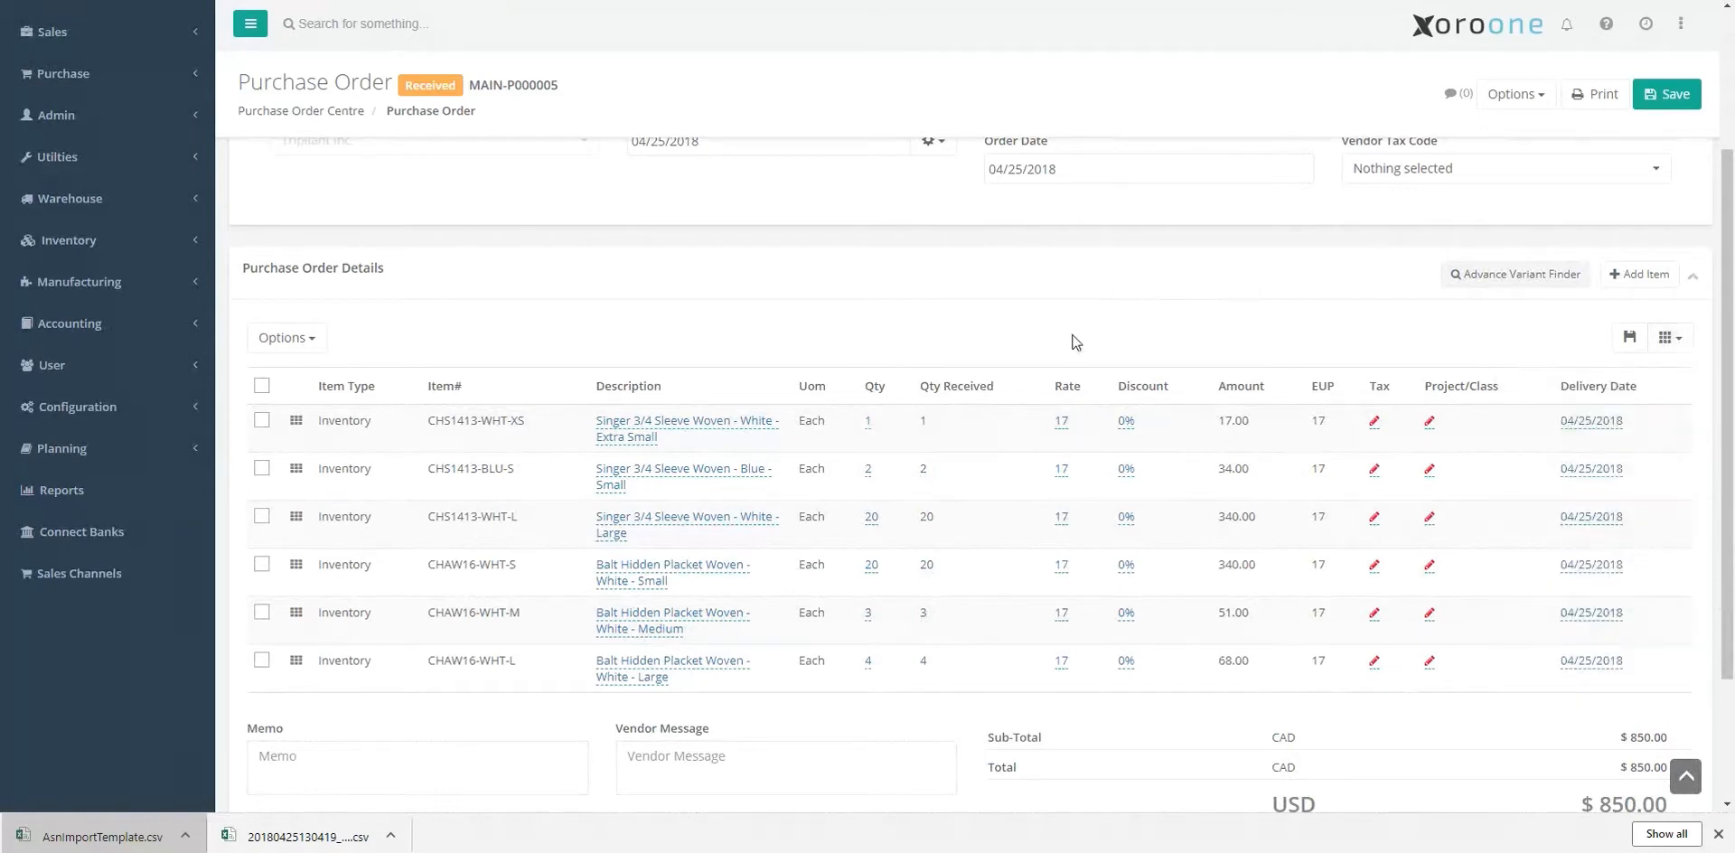
Set the ordered quantity of item CHAW16-WHT-S to 22 and save the purchase order.
{"action": "left_click", "coordinate": [872, 570]}
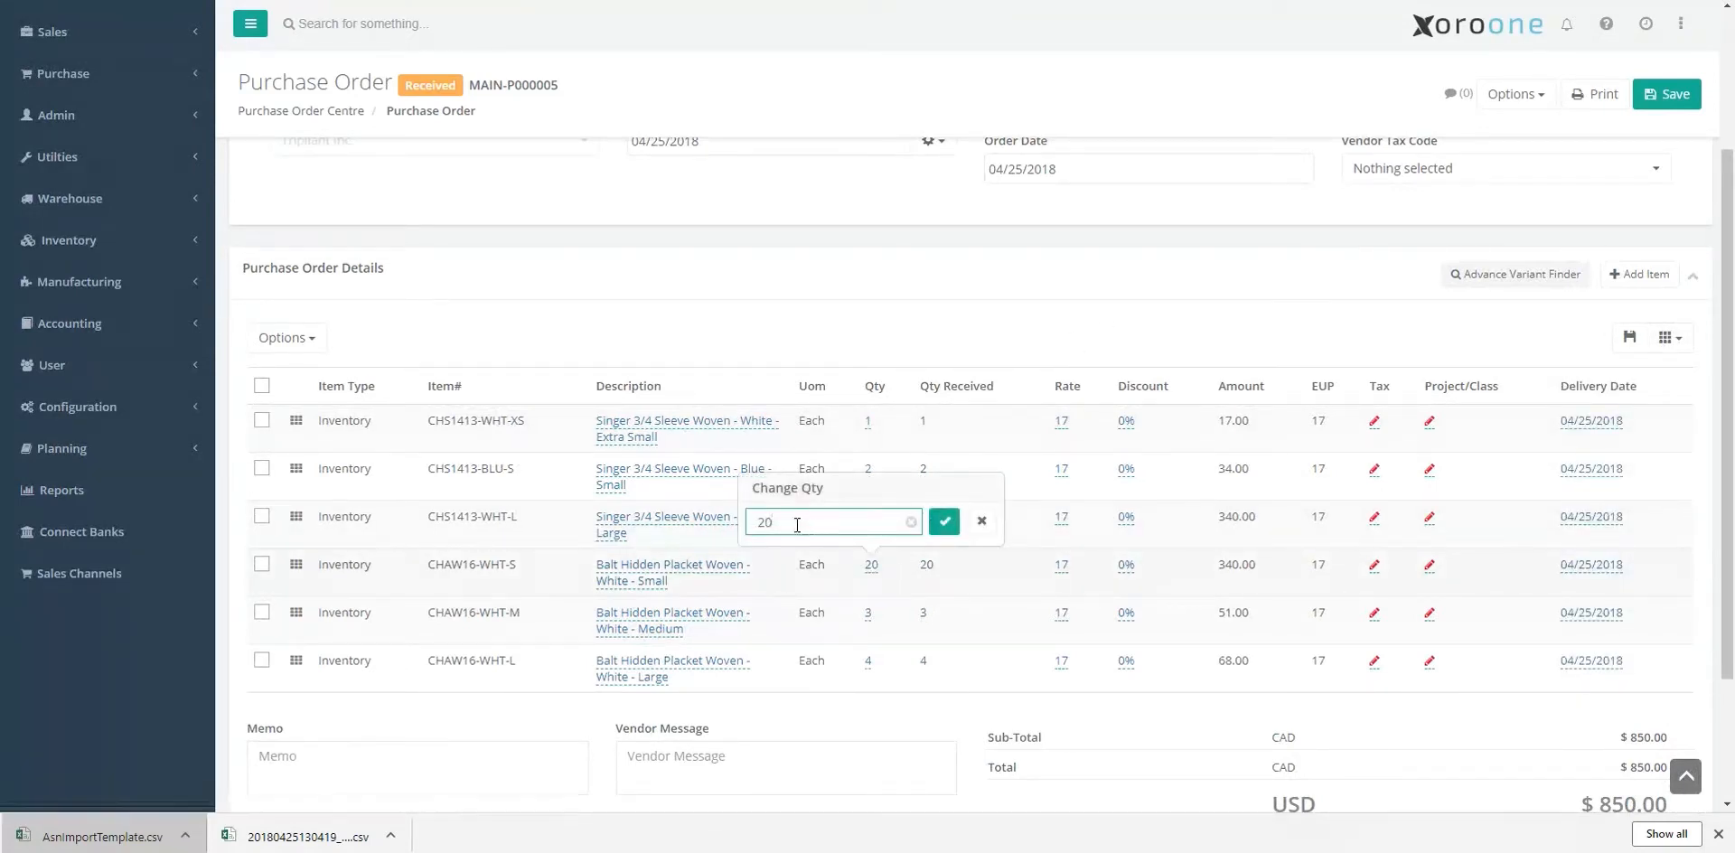
{"action": "key", "text": "BackSpace"}
{"action": "type", "text": "2"}
{"action": "left_click", "coordinate": [945, 522]}
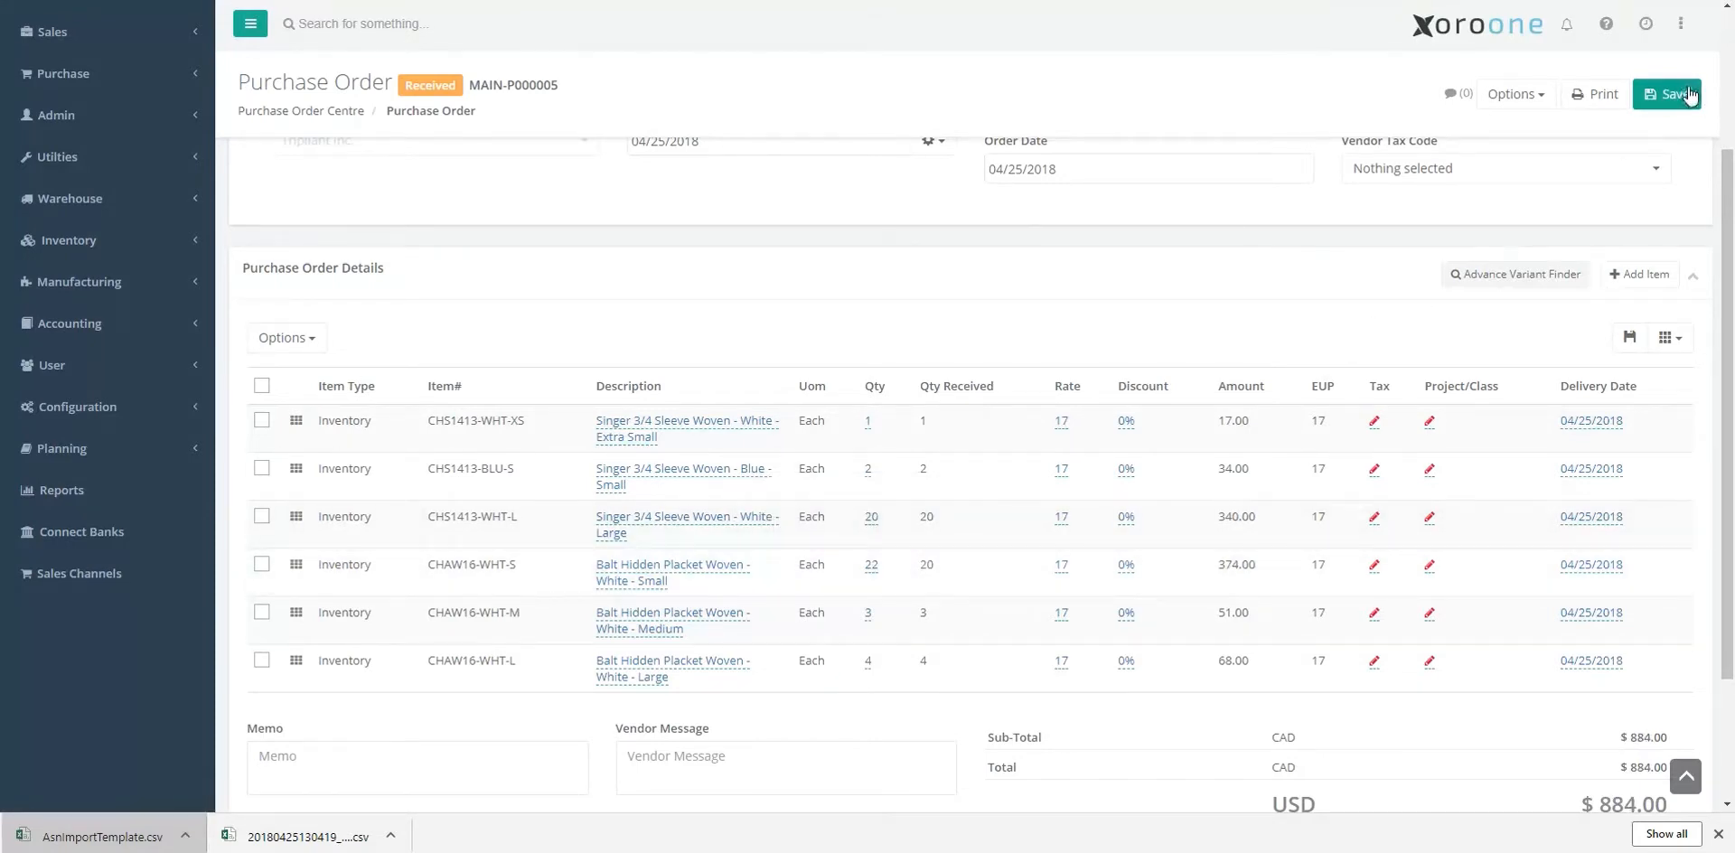
{"action": "left_click", "coordinate": [1687, 95]}
{"action": "left_click", "coordinate": [809, 534]}
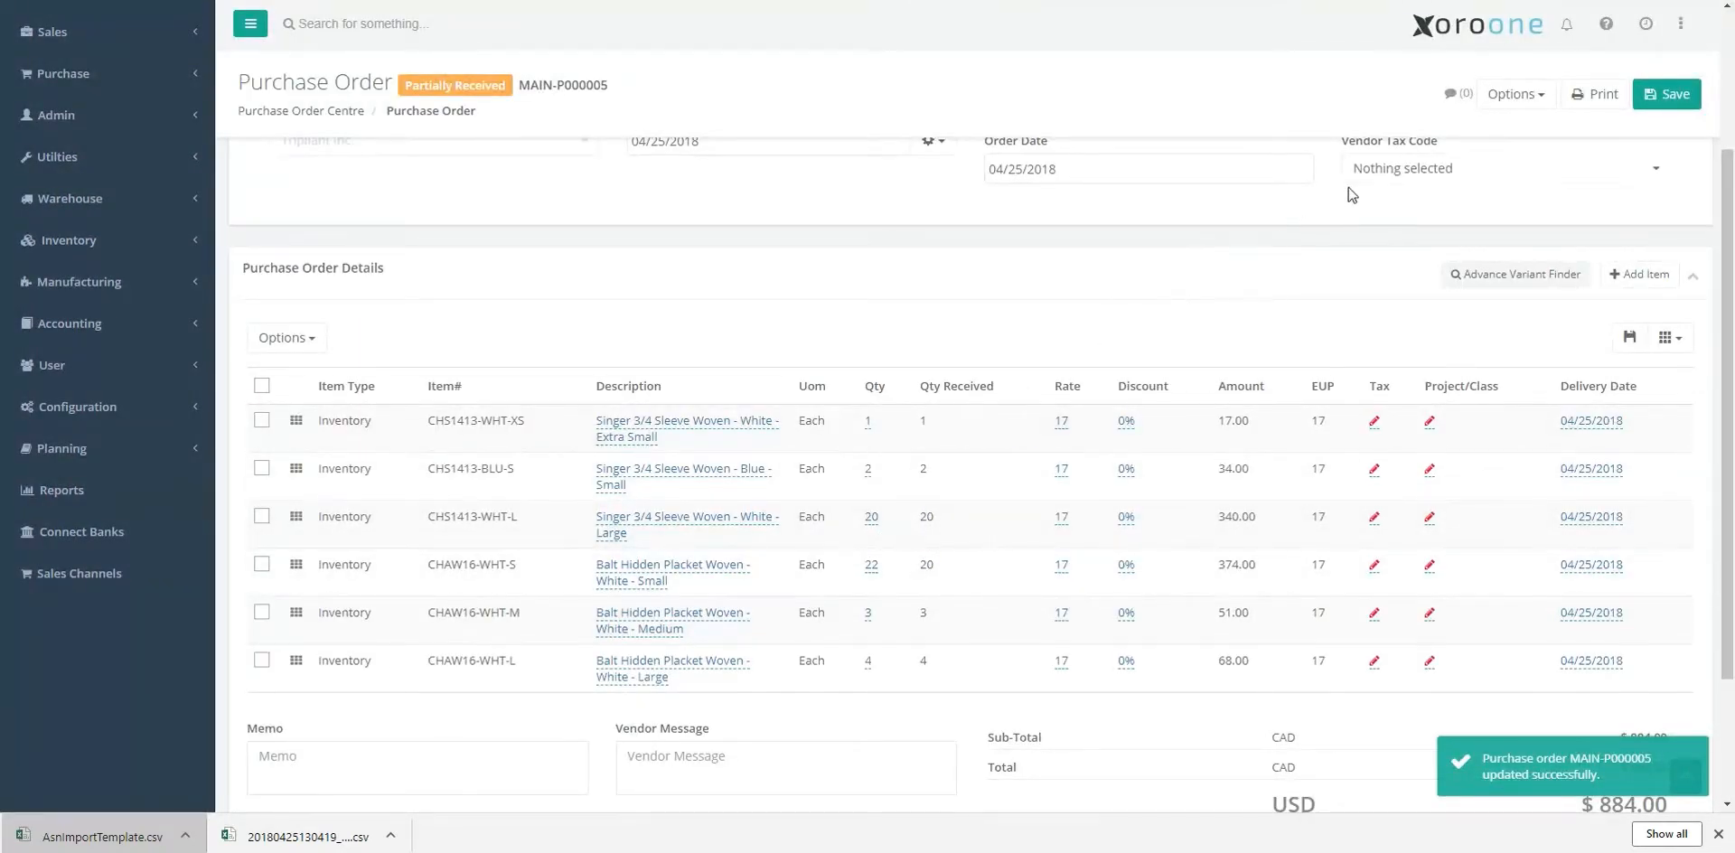
Start a new ASN from this purchase order and select the order in the Create ASN window to load its open lines.
{"action": "left_click", "coordinate": [1518, 94]}
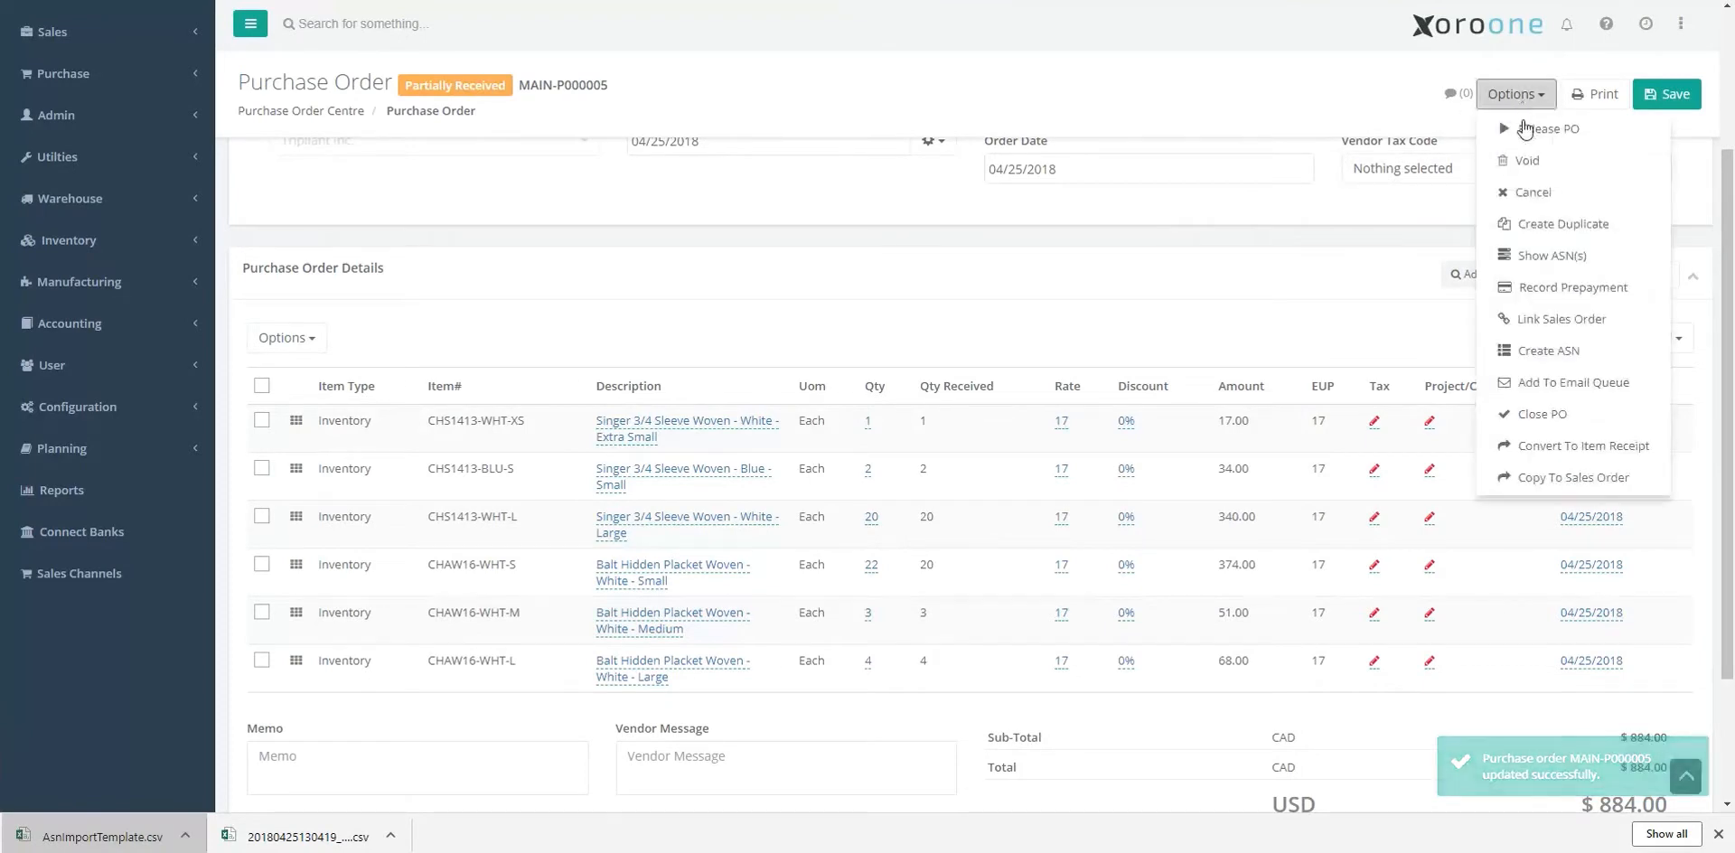
{"action": "left_click", "coordinate": [1549, 351]}
{"action": "left_click_drag", "start_coordinate": [226, 245], "coordinate": [463, 107]}
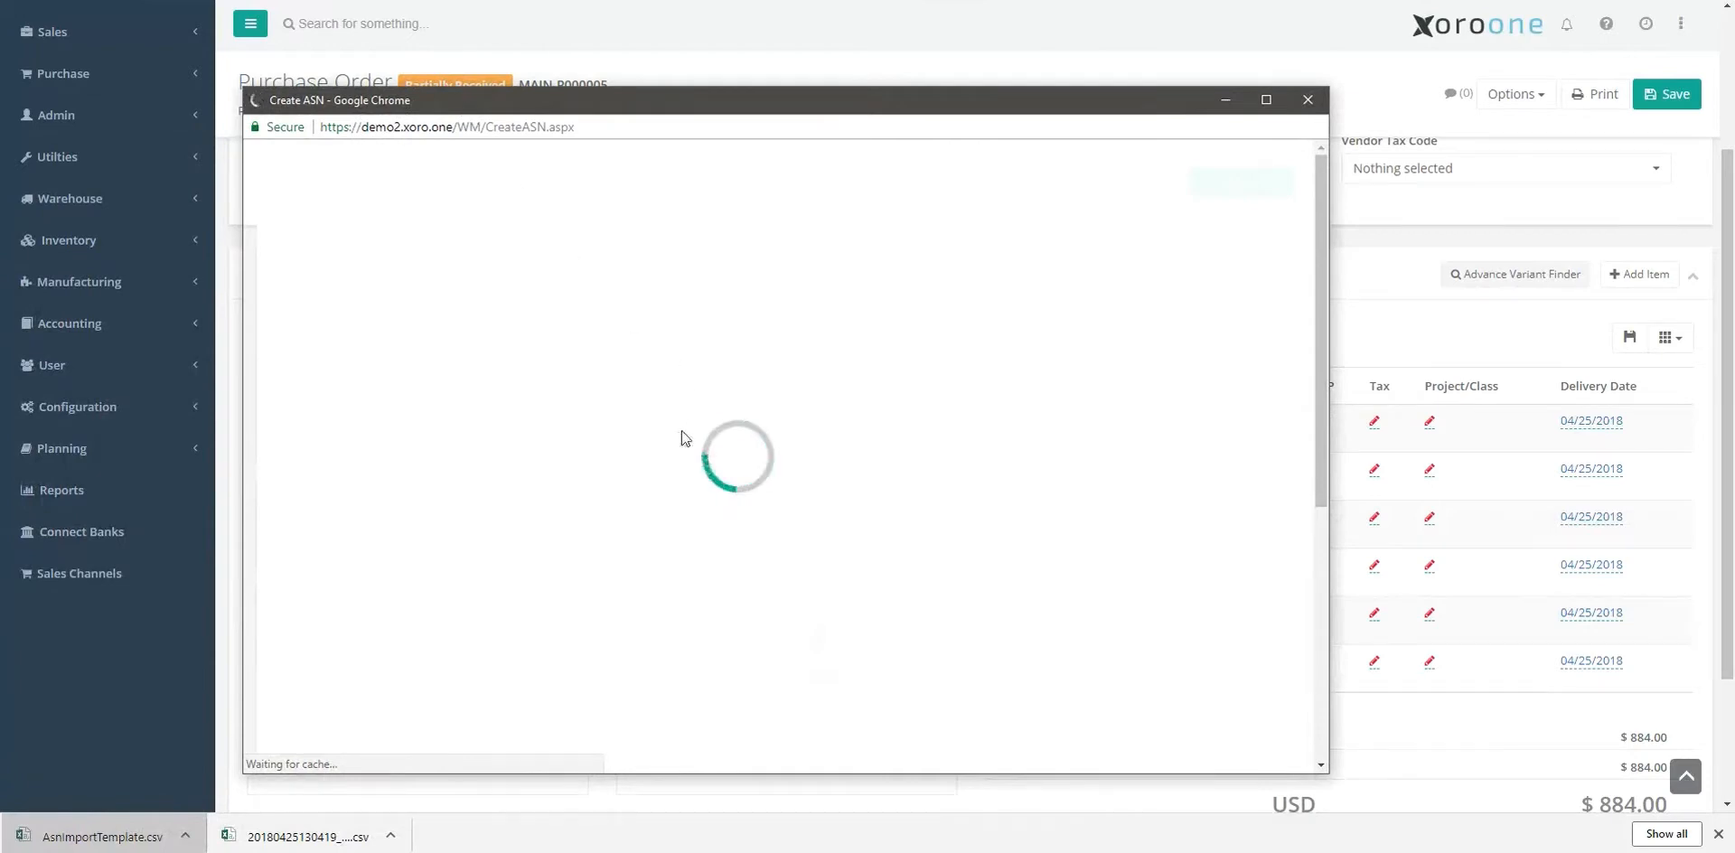
{"action": "scroll", "coordinate": [597, 492], "scroll_direction": "down", "scroll_amount": 2}
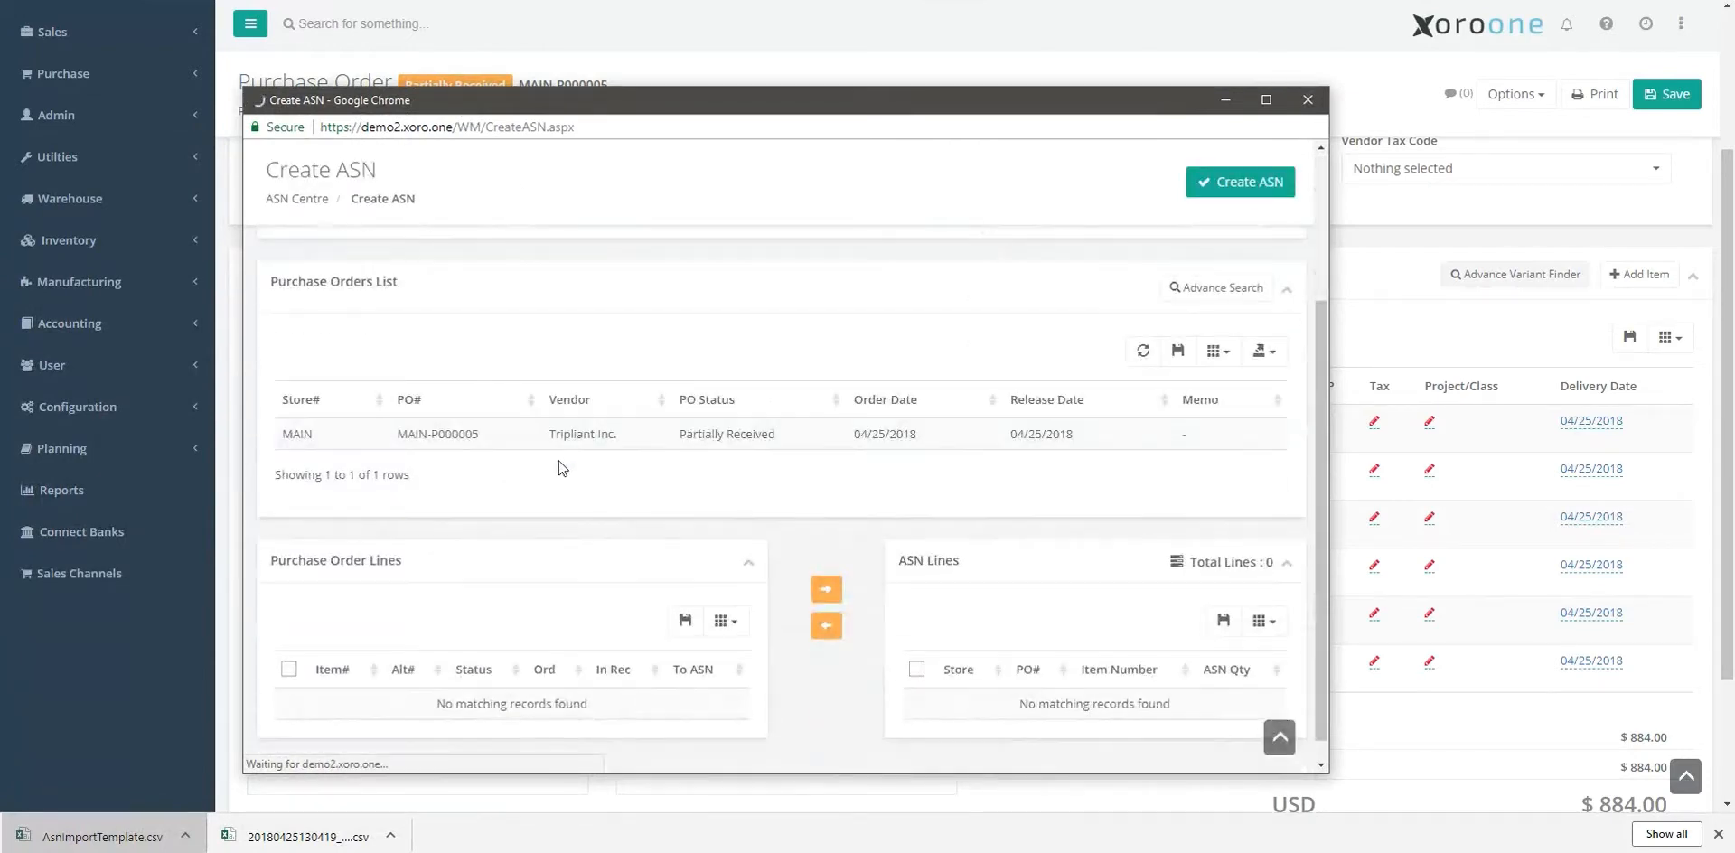
{"action": "left_click", "coordinate": [557, 443]}
{"action": "scroll", "coordinate": [353, 497], "scroll_direction": "down", "scroll_amount": 1}
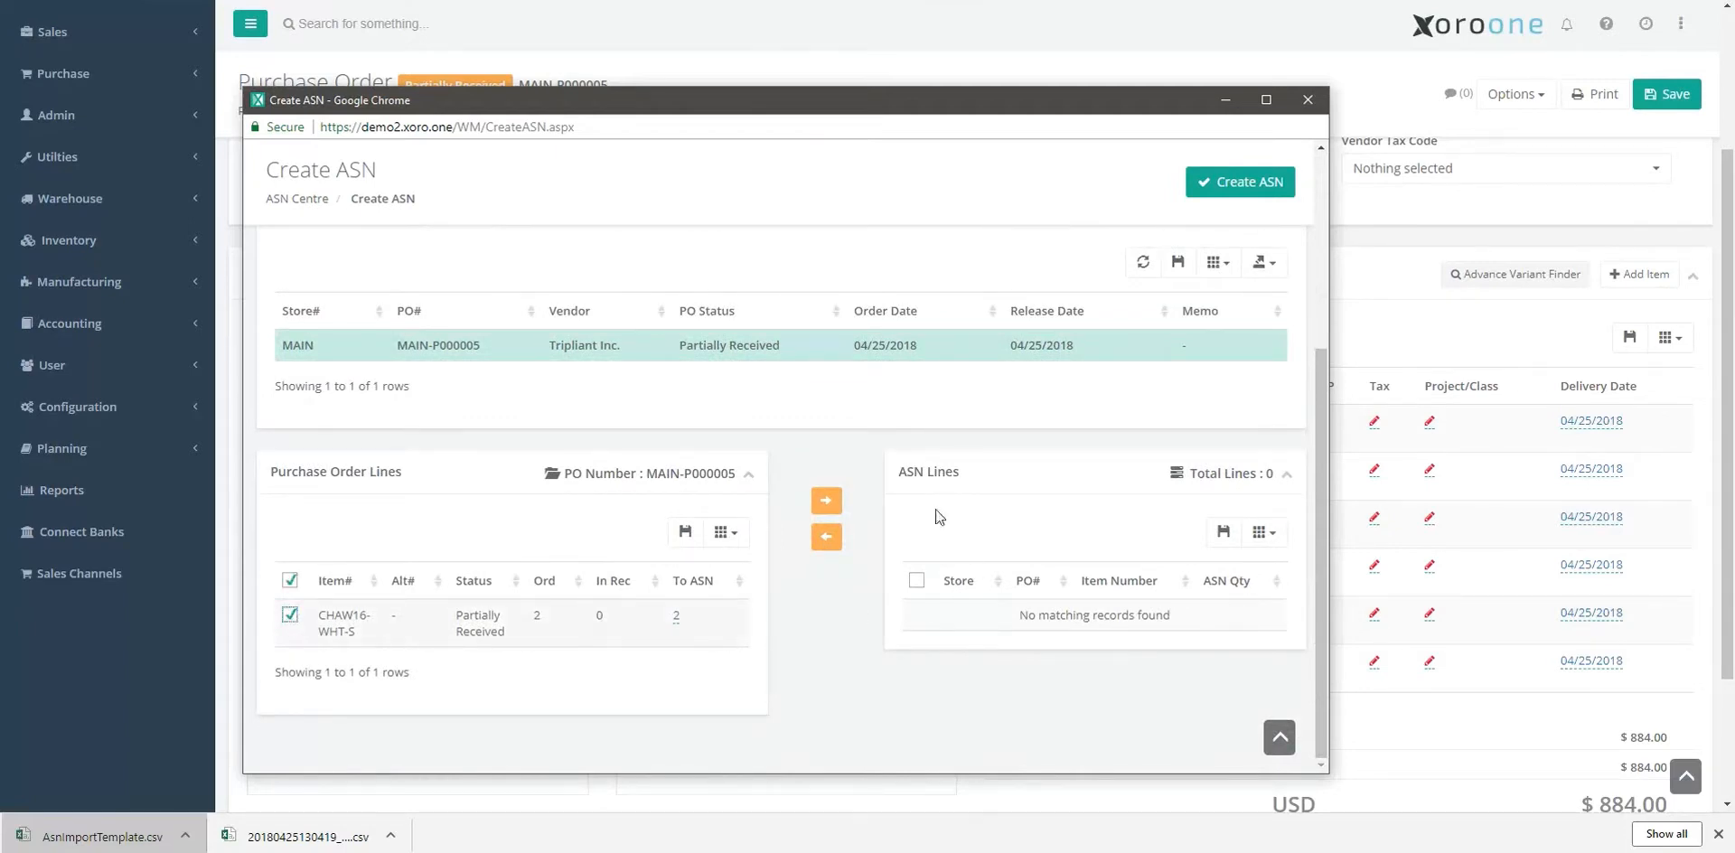
Add the CHAW16-WHT-S line to the ASN lines, then create the ASN and confirm it.
{"action": "left_click", "coordinate": [828, 502]}
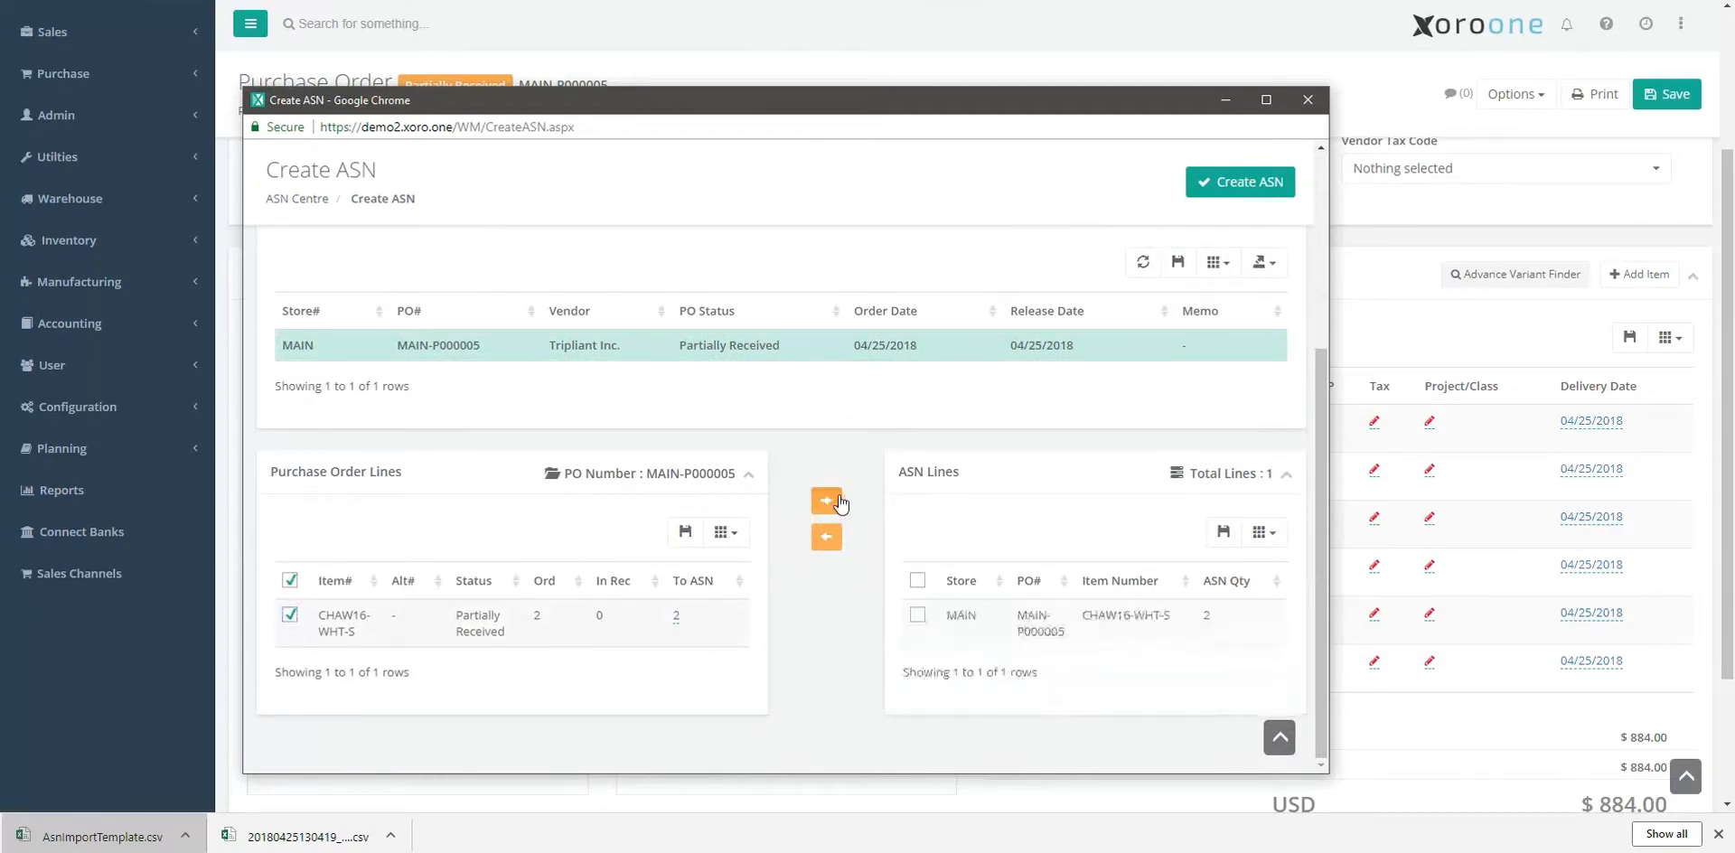
{"action": "left_click", "coordinate": [1236, 182]}
{"action": "left_click", "coordinate": [980, 614]}
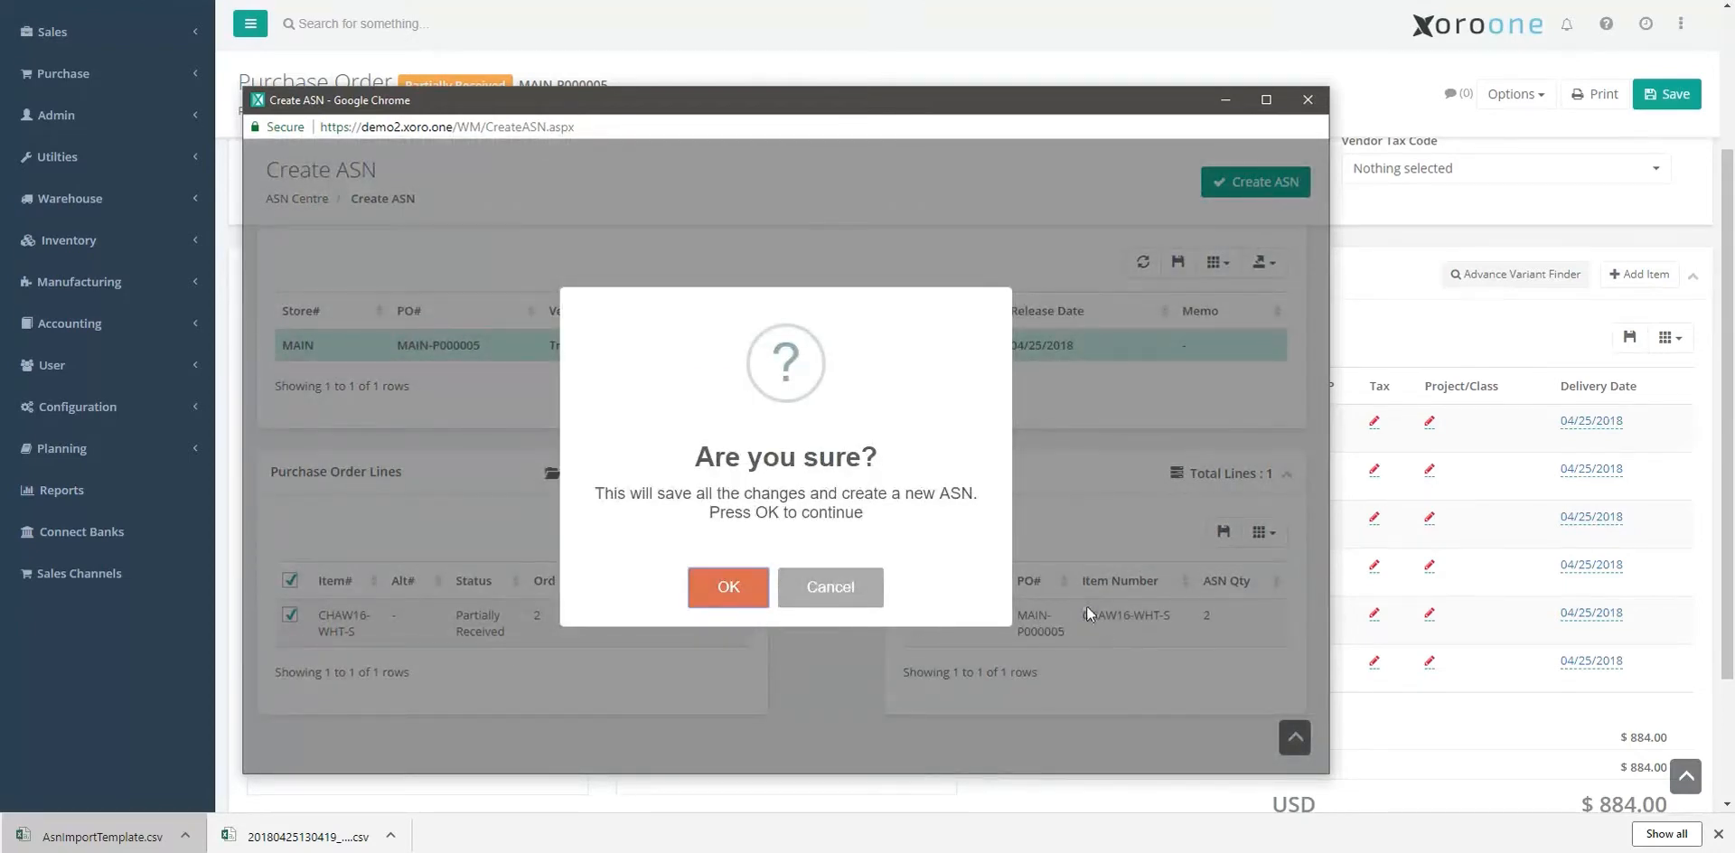
{"action": "left_click", "coordinate": [744, 593]}
{"action": "left_click", "coordinate": [739, 591]}
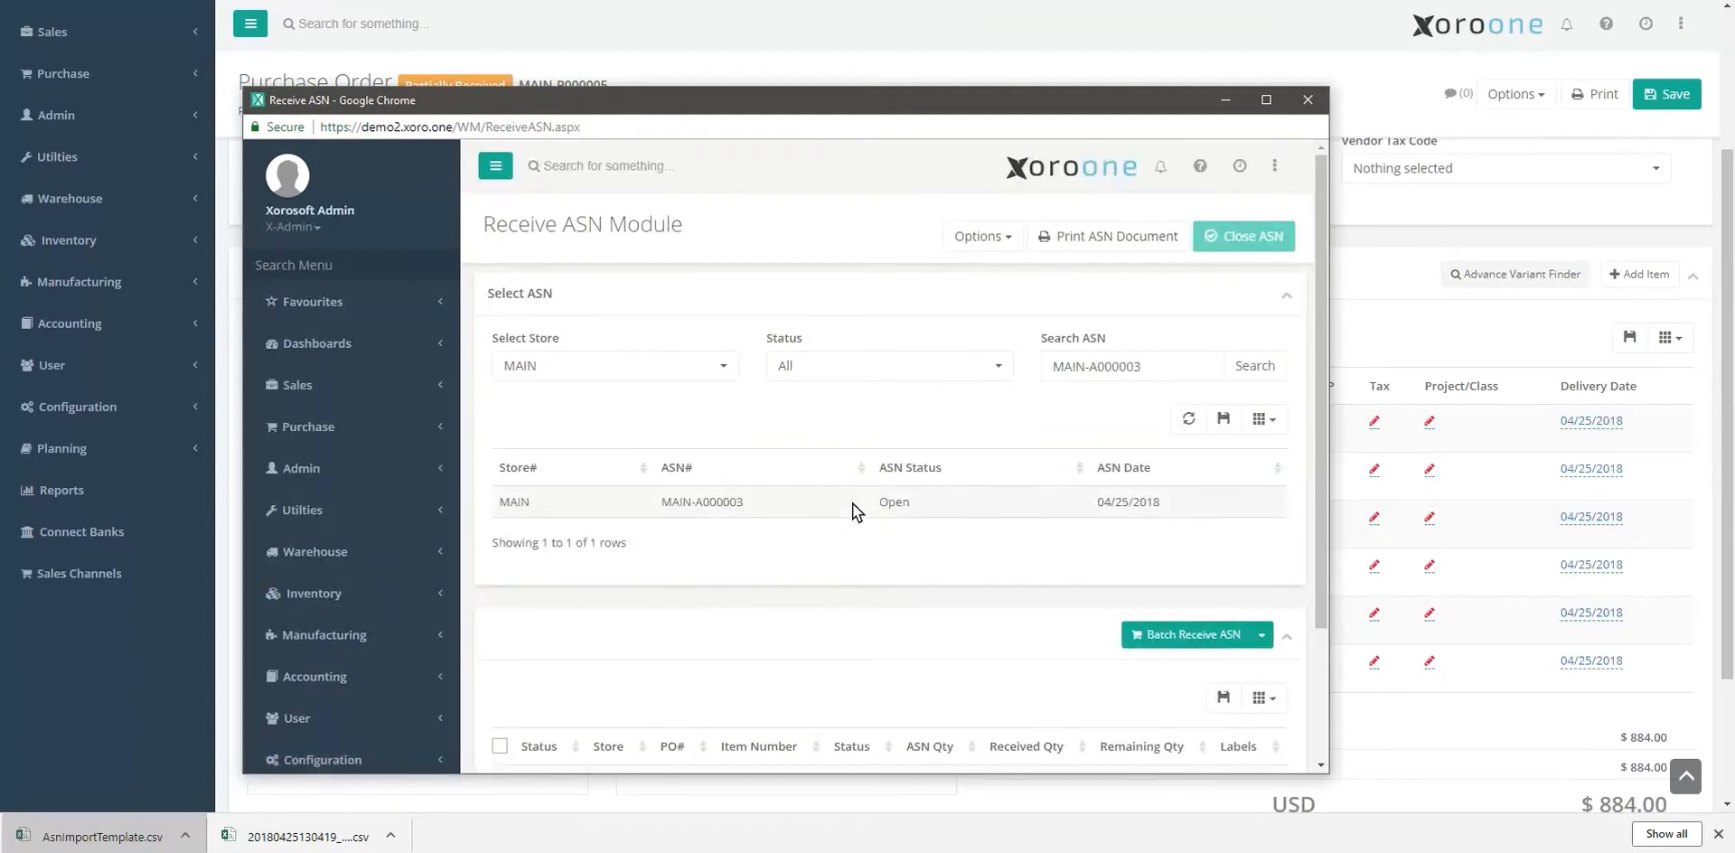
Select the new ASN in the Receive ASN Module and batch receive all its lines into location MAIN-LOC.
{"action": "left_click", "coordinate": [853, 502]}
{"action": "scroll", "coordinate": [836, 528], "scroll_direction": "down", "scroll_amount": 2}
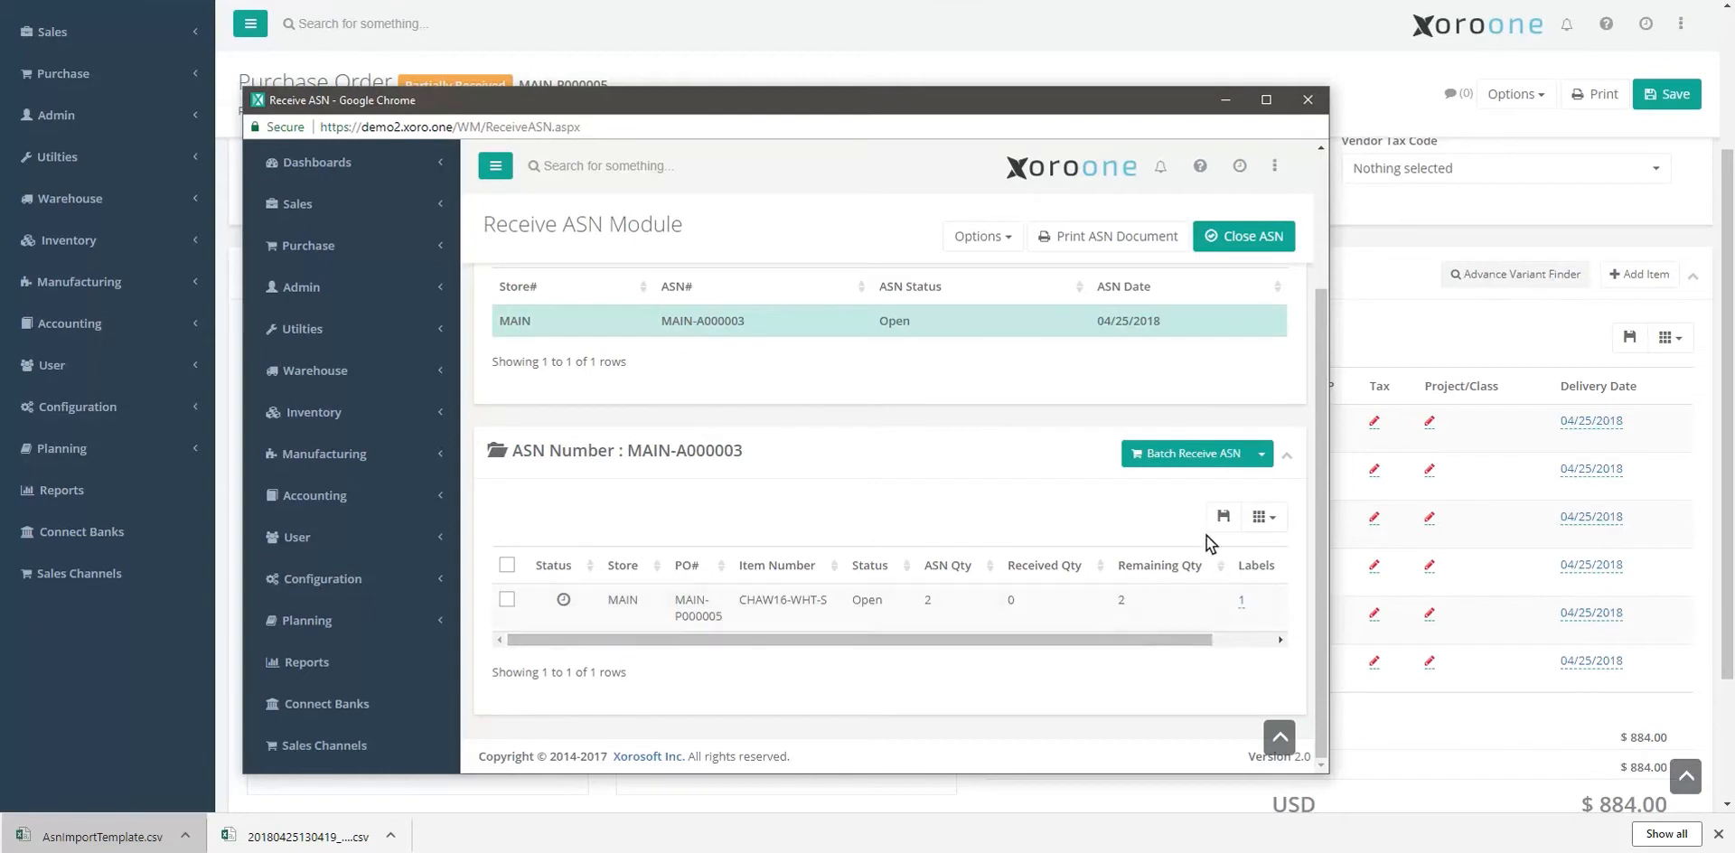
{"action": "left_click", "coordinate": [1173, 454]}
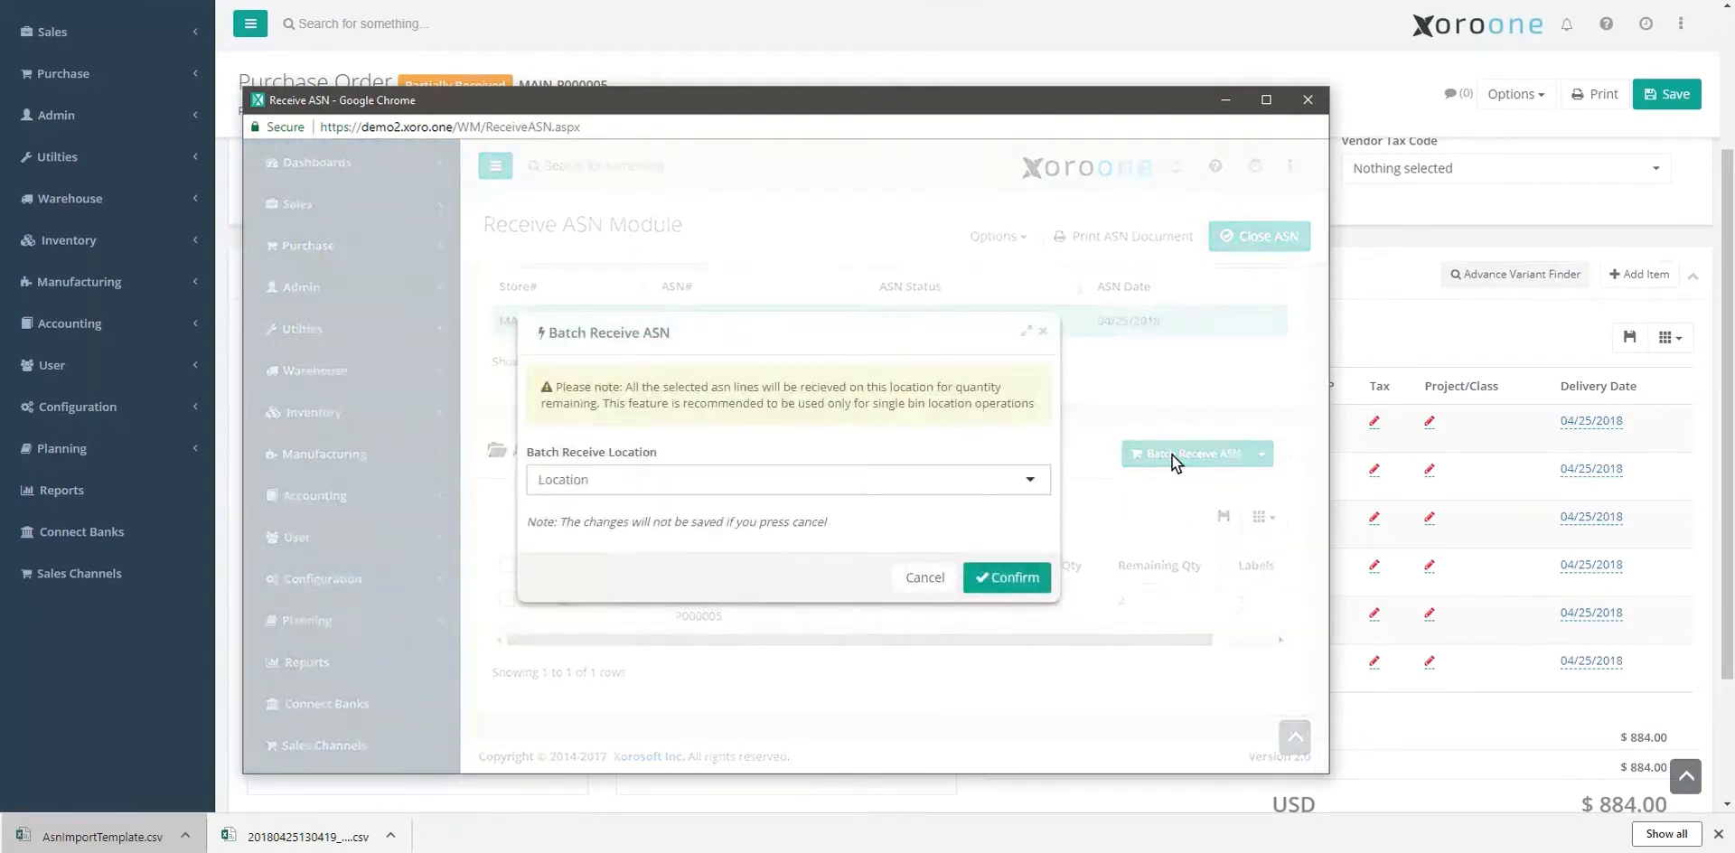
{"action": "left_click", "coordinate": [716, 490]}
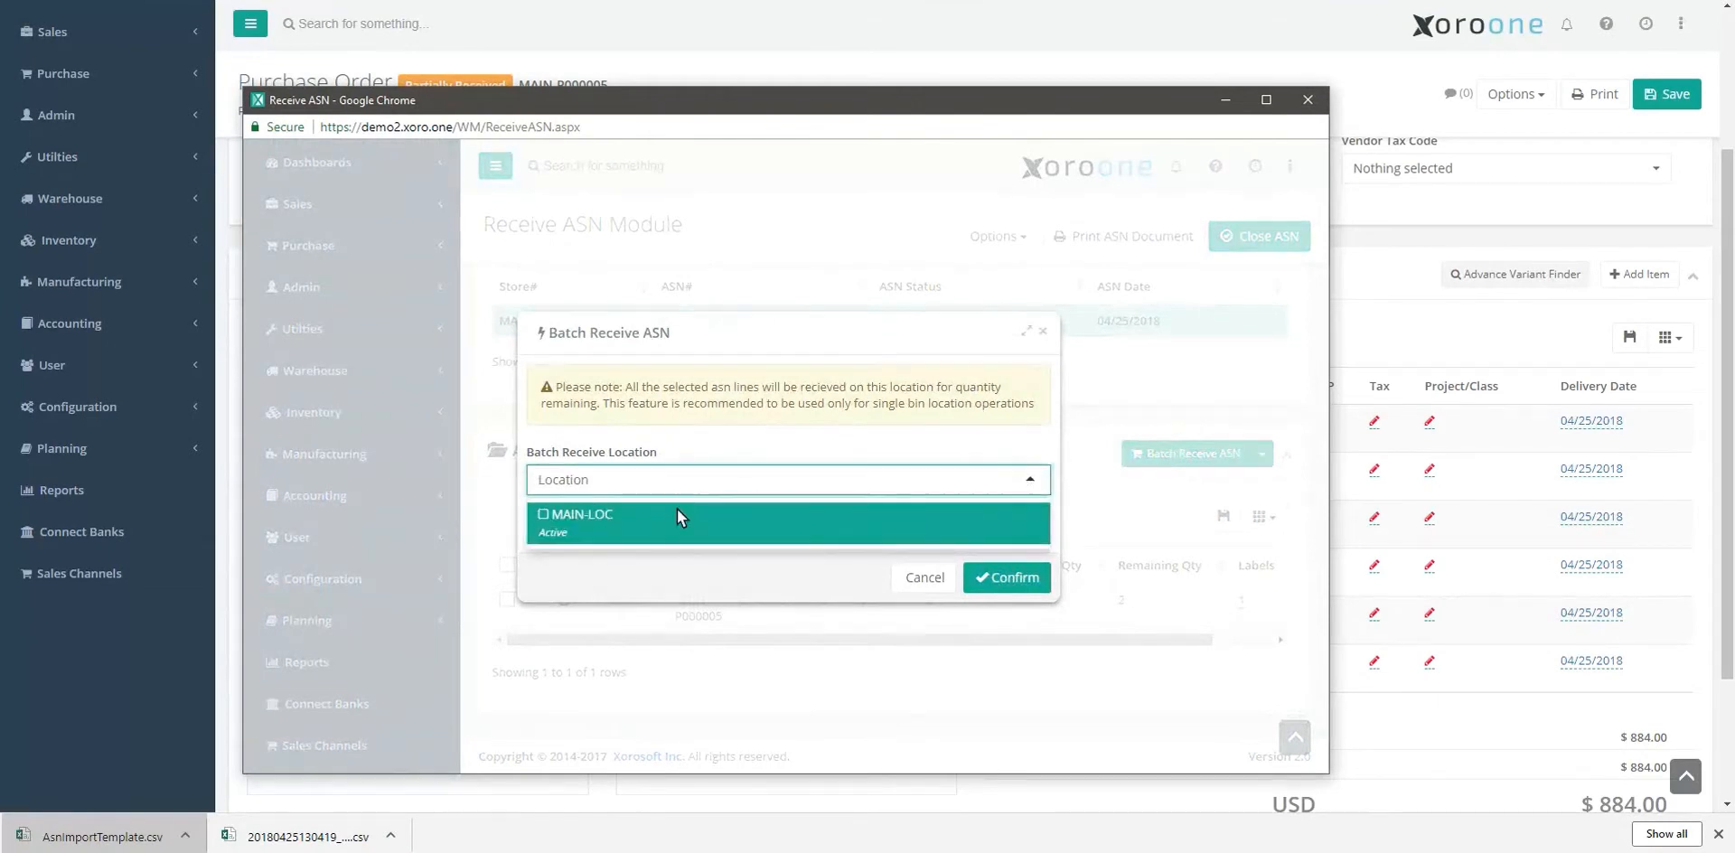
{"action": "left_click", "coordinate": [676, 508]}
{"action": "left_click", "coordinate": [1012, 580]}
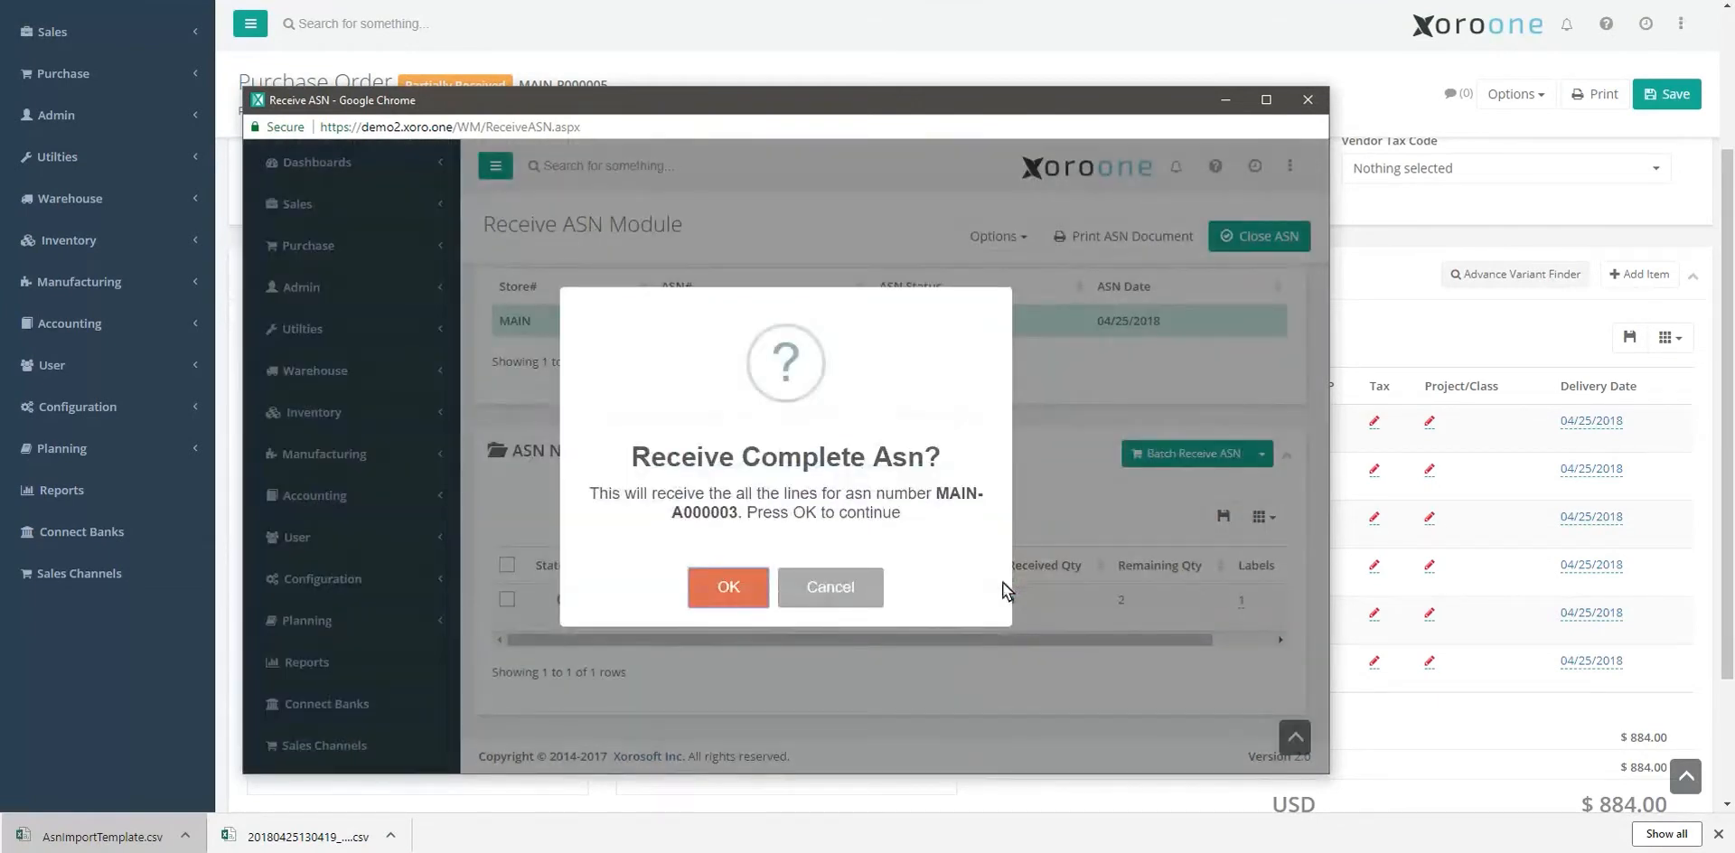
{"action": "left_click", "coordinate": [732, 588]}
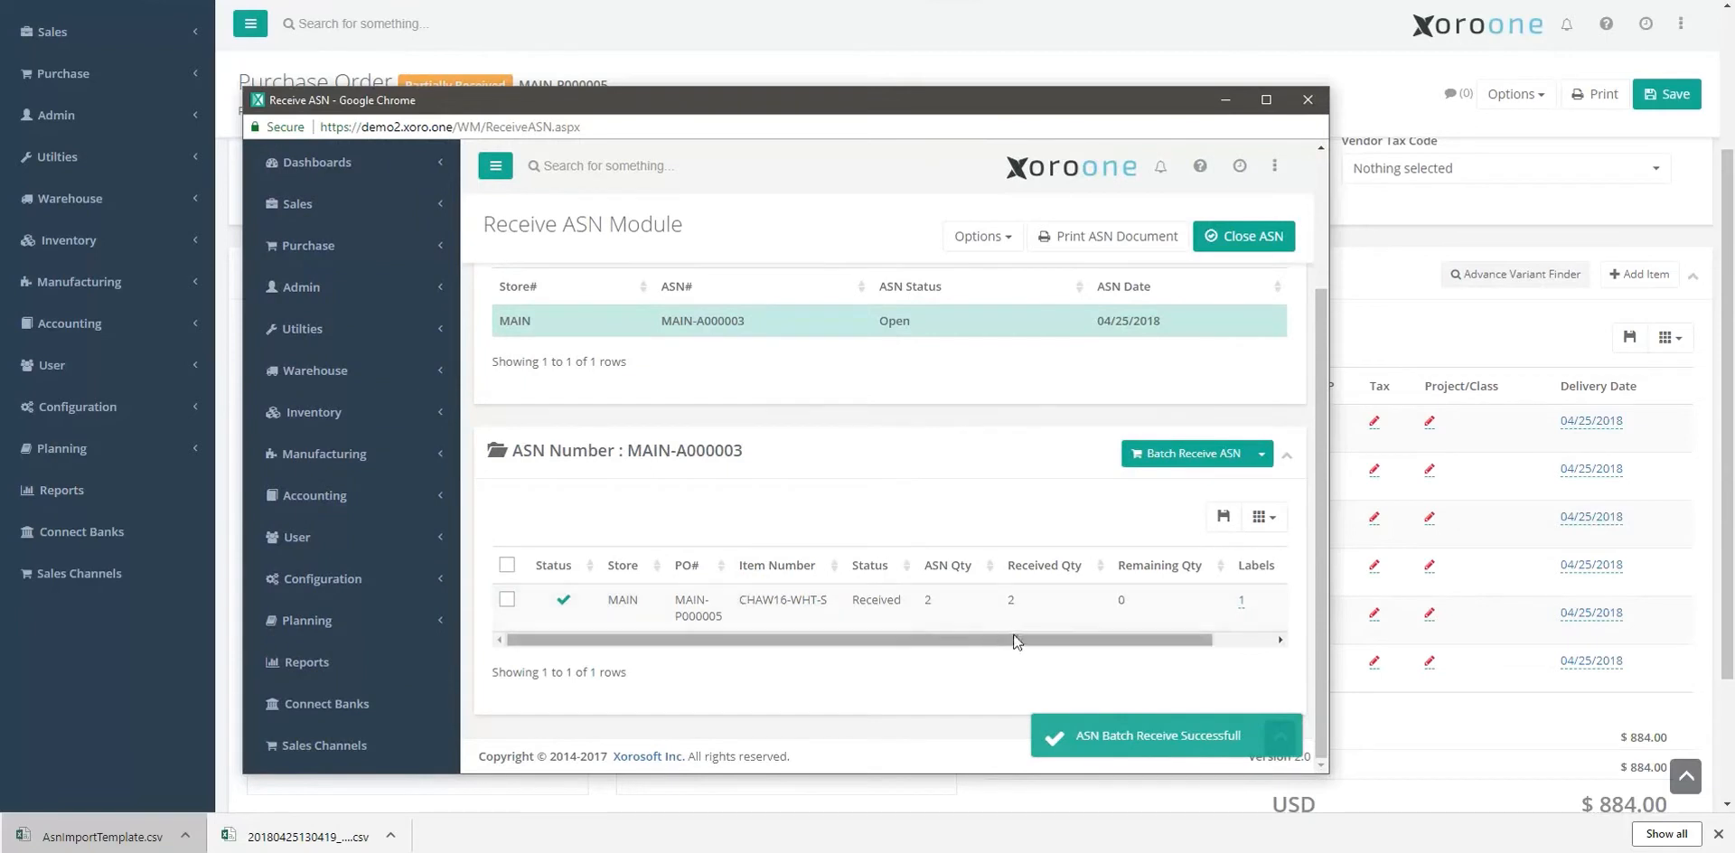
{"action": "left_click_drag", "start_coordinate": [1026, 637], "coordinate": [1131, 645]}
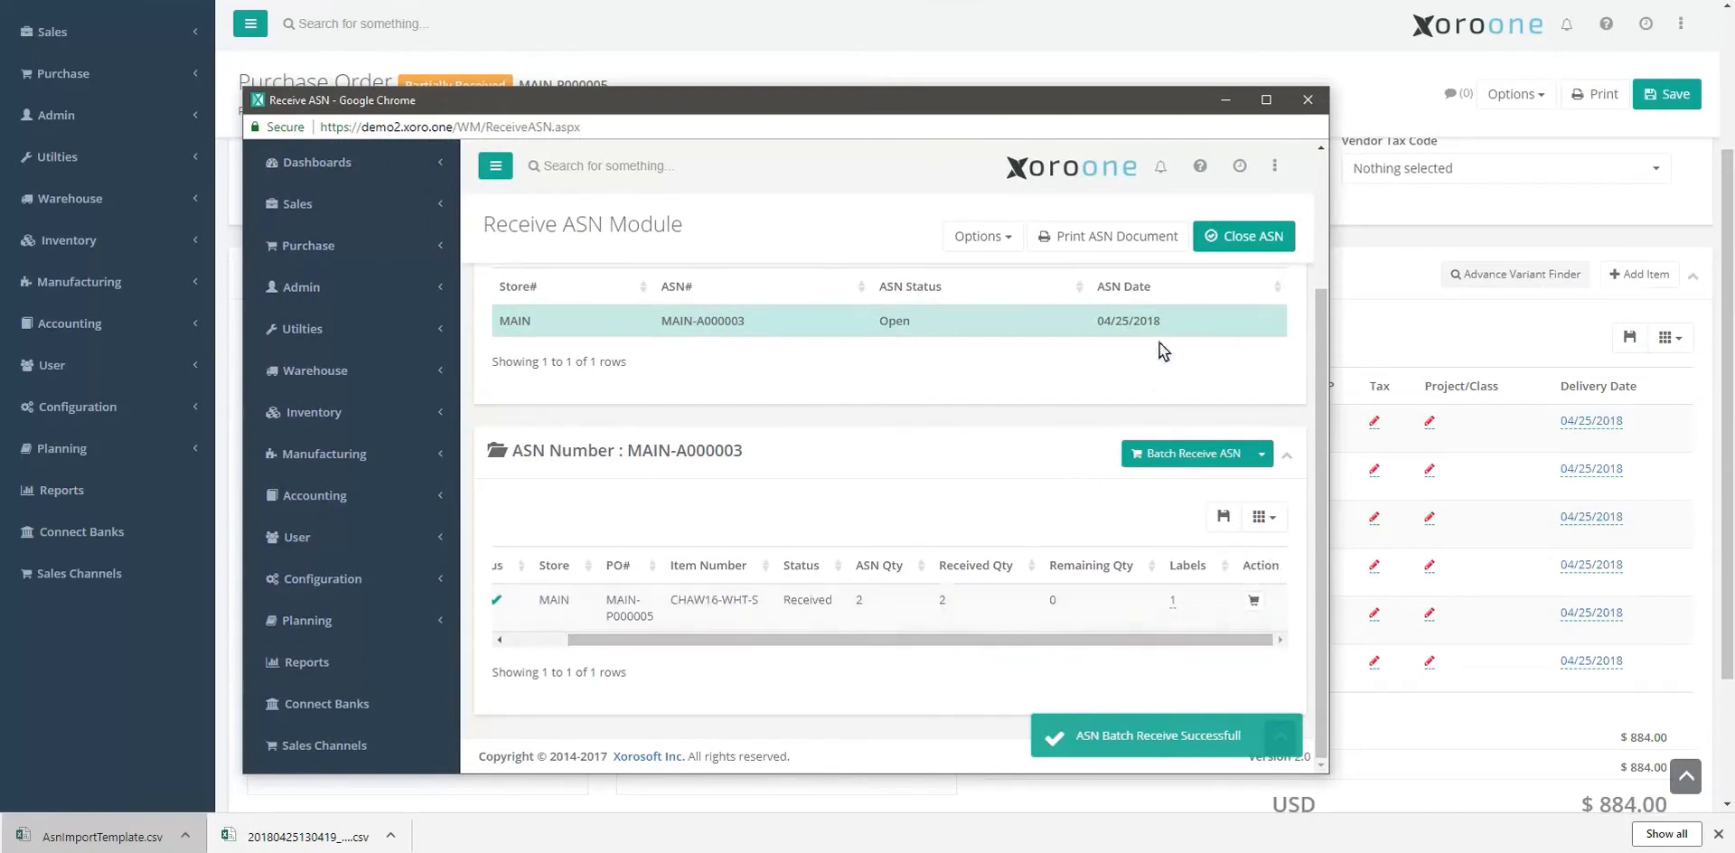
Close the received ASN, confirm it, and close the Receive ASN window.
{"action": "left_click", "coordinate": [1245, 237]}
{"action": "left_click", "coordinate": [726, 580]}
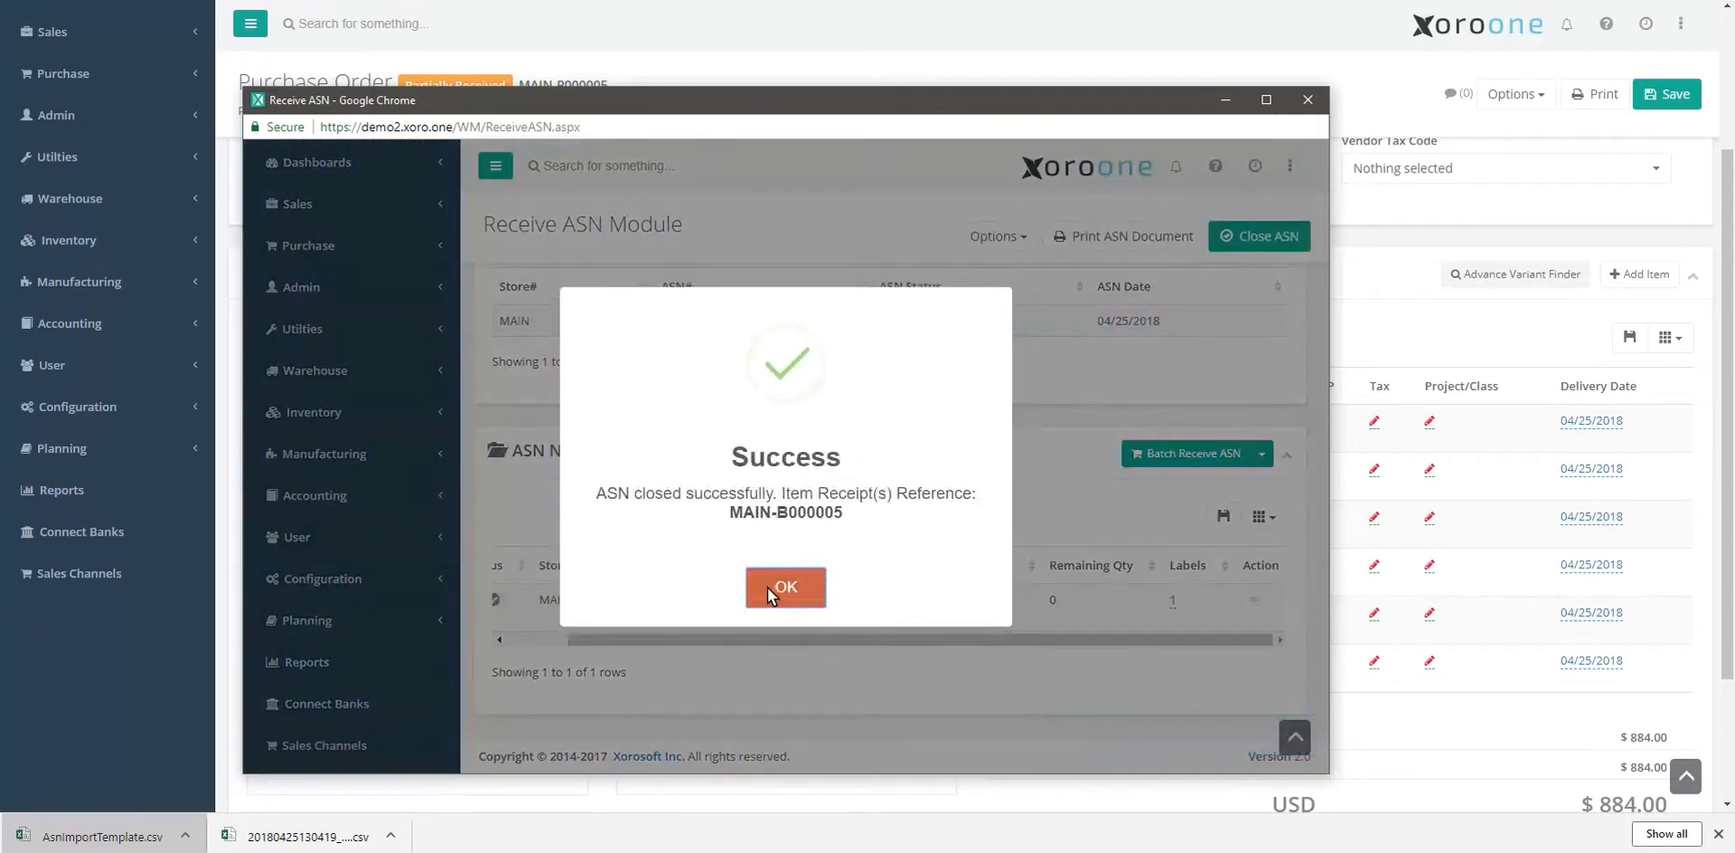
{"action": "left_click", "coordinate": [767, 587]}
{"action": "left_click", "coordinate": [1307, 99]}
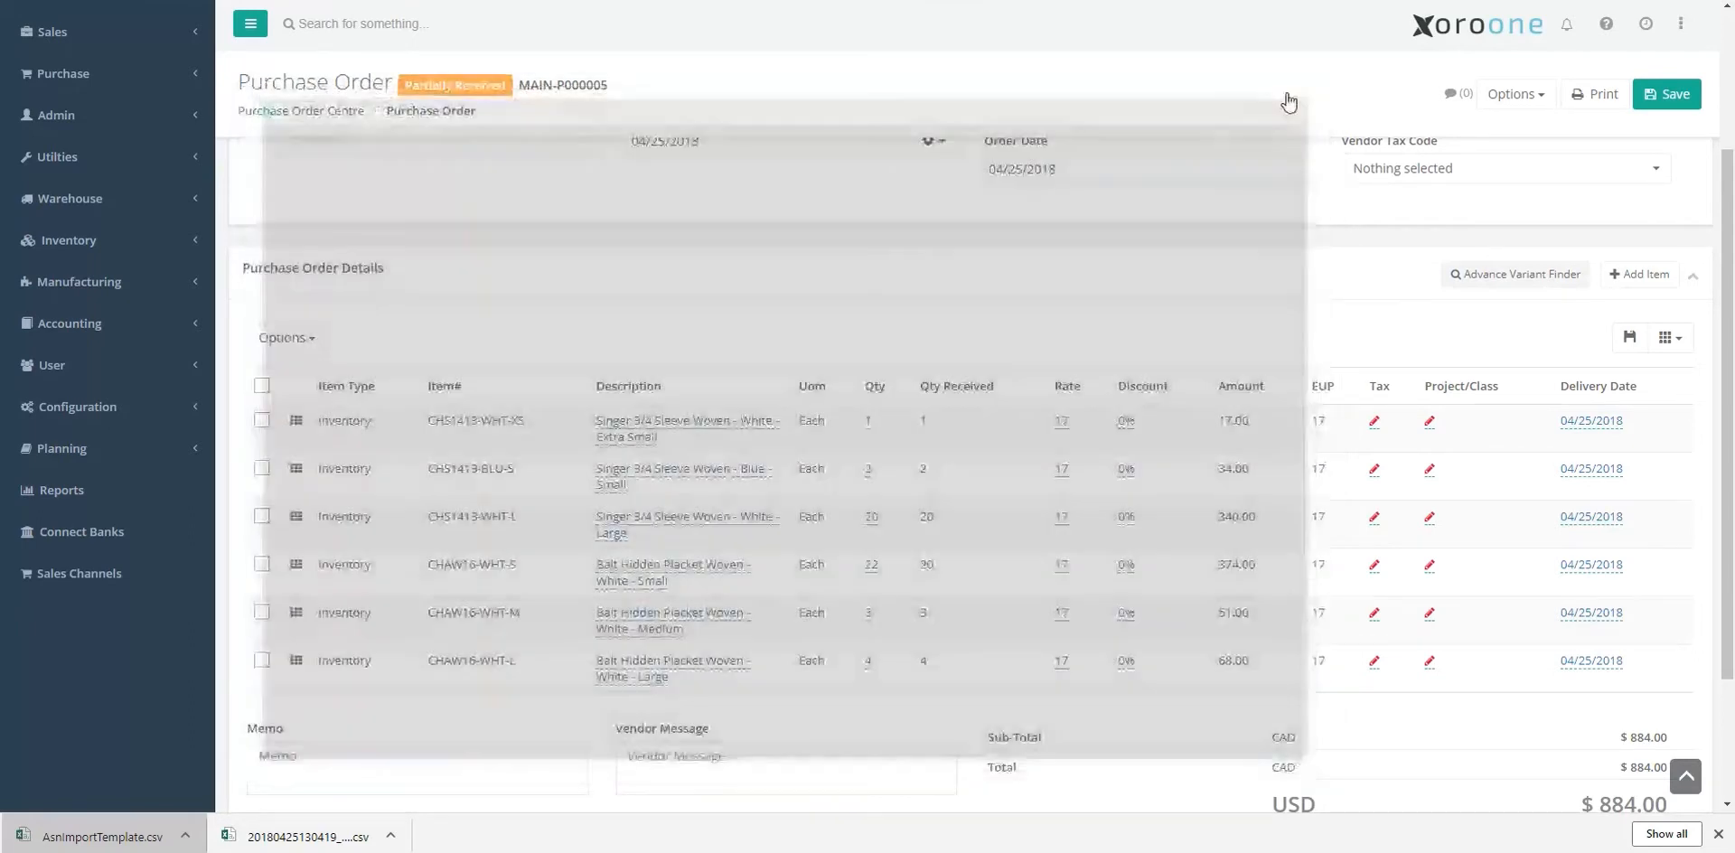
Refresh the purchase order list, reopen the 04/25/2018 Tripliant Inc. order, and show Qty Received to check the received quantities.
{"action": "left_click", "coordinate": [1549, 185]}
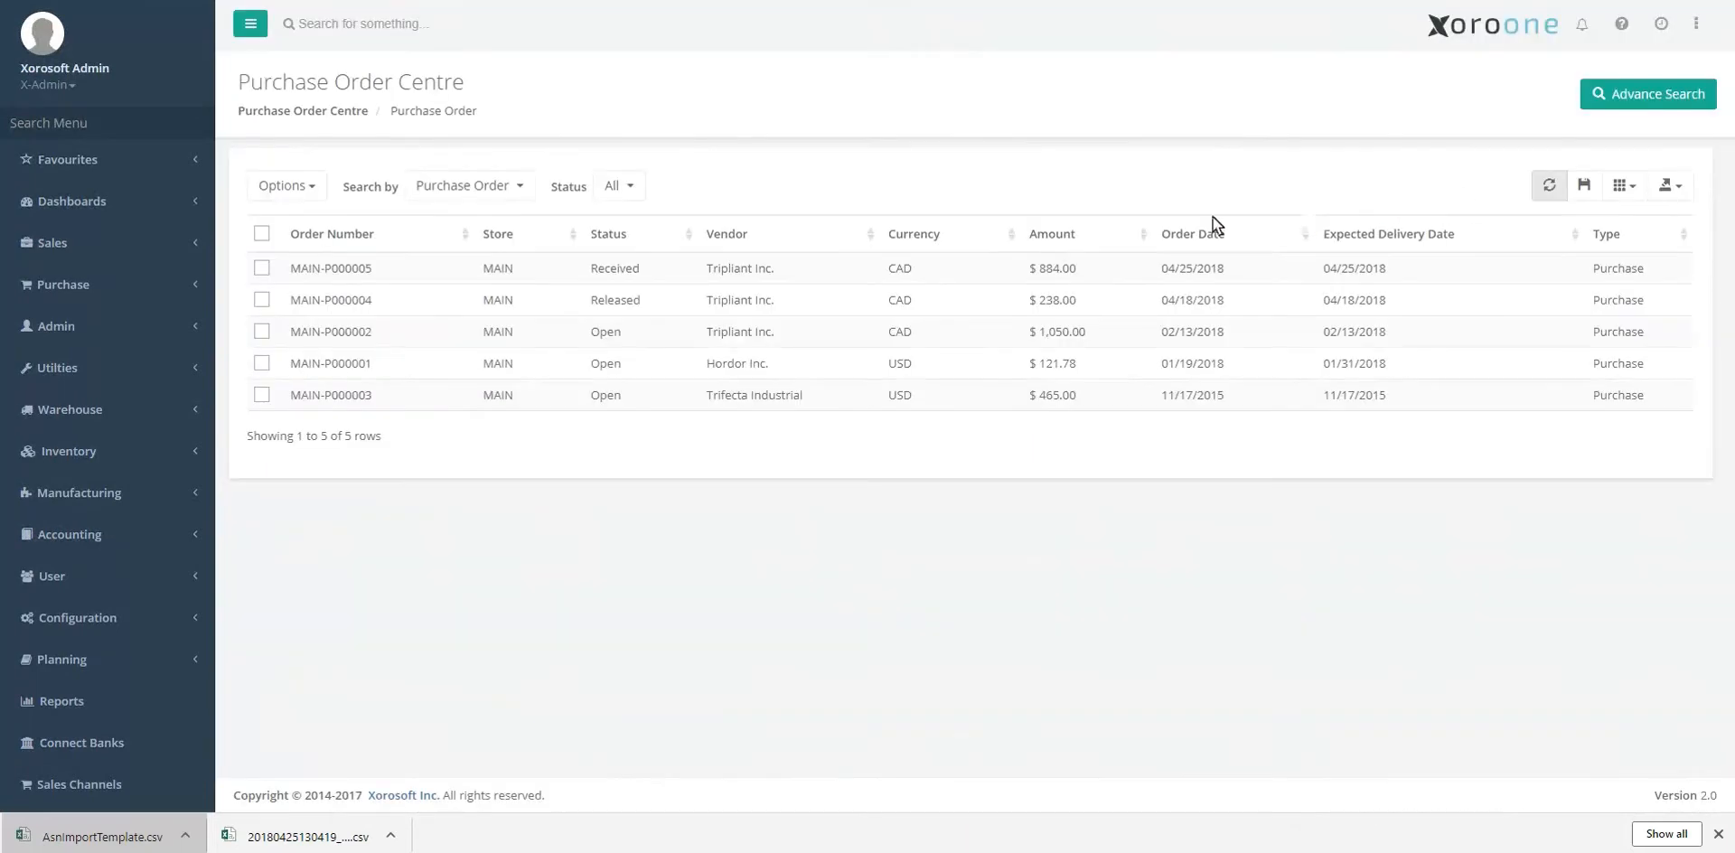
{"action": "right_click", "coordinate": [632, 268]}
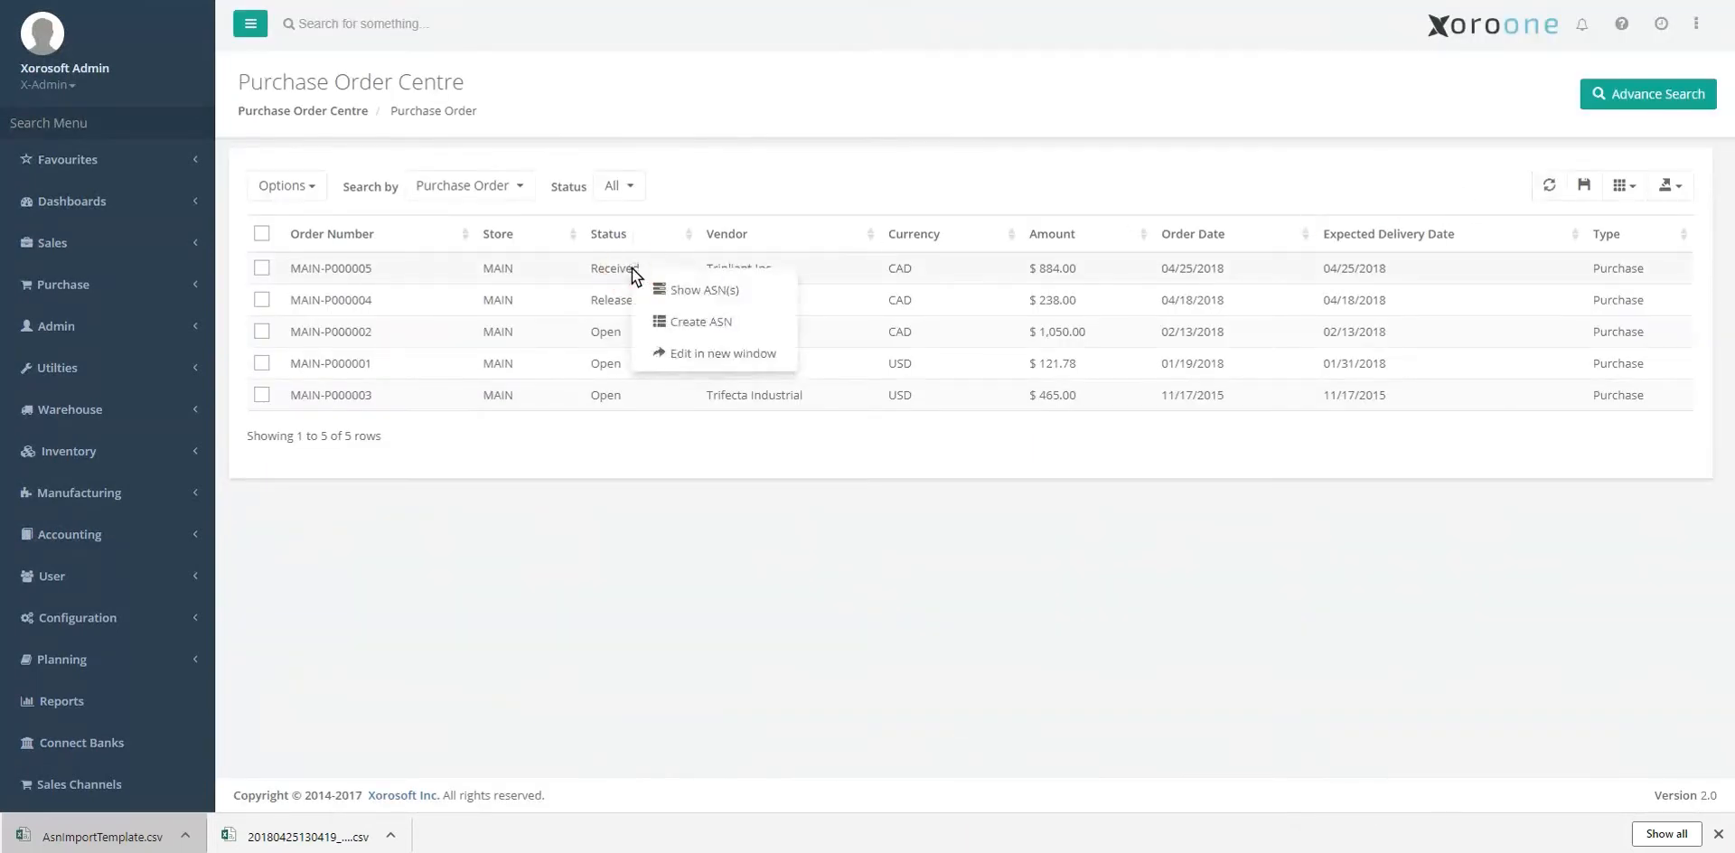
{"action": "left_click", "coordinate": [698, 355]}
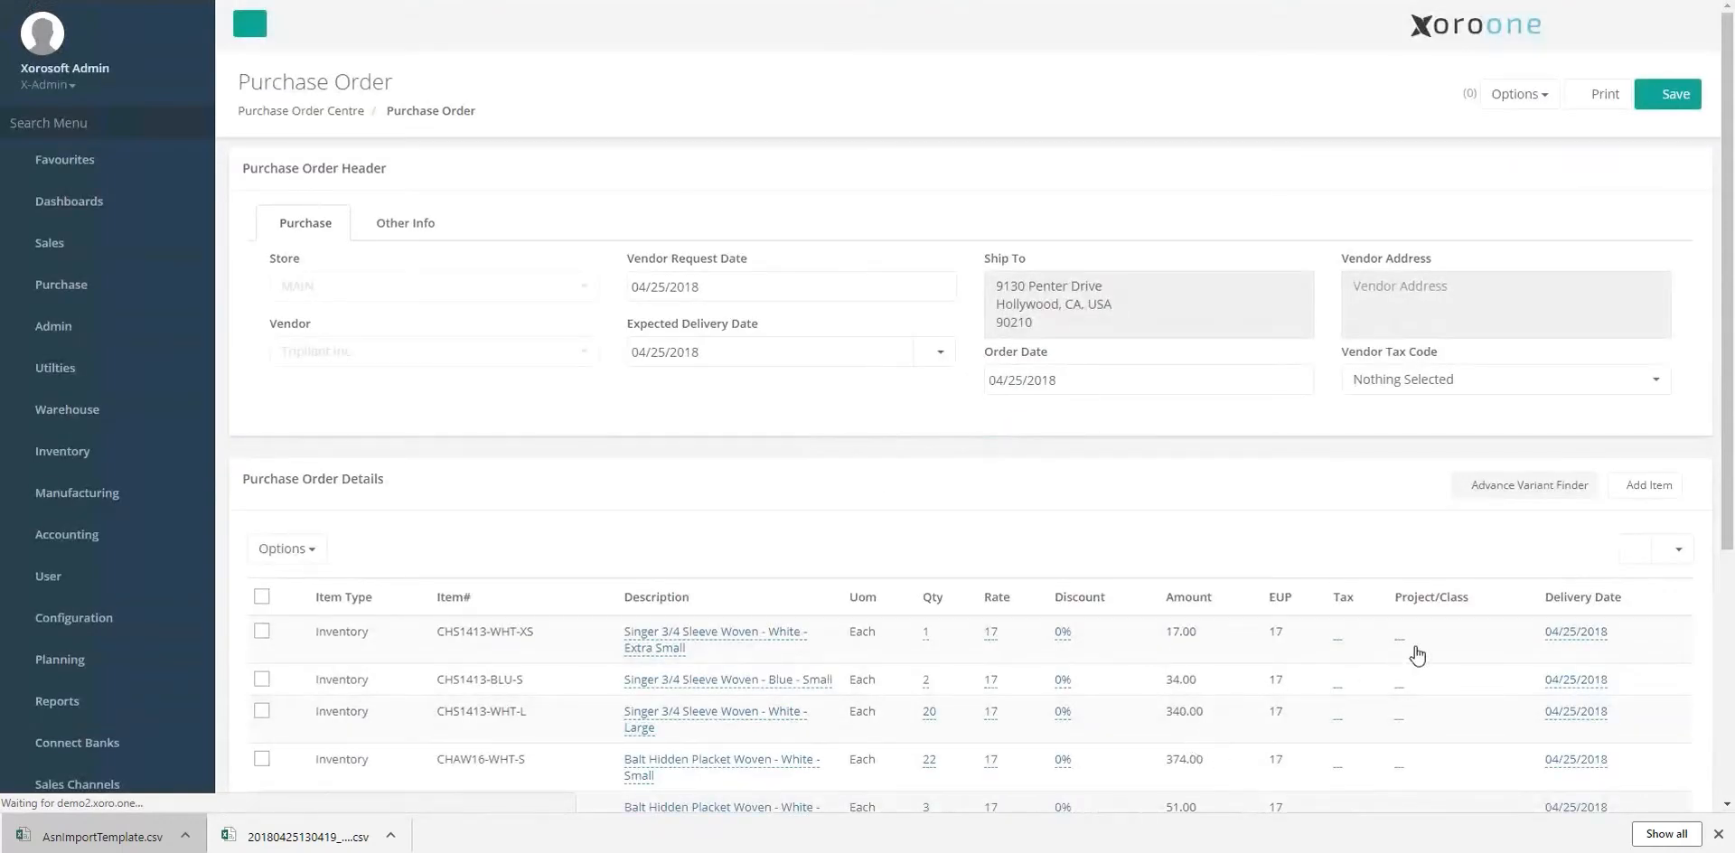
{"action": "scroll", "coordinate": [1417, 655], "scroll_direction": "down", "scroll_amount": 2}
{"action": "left_click", "coordinate": [1671, 337]}
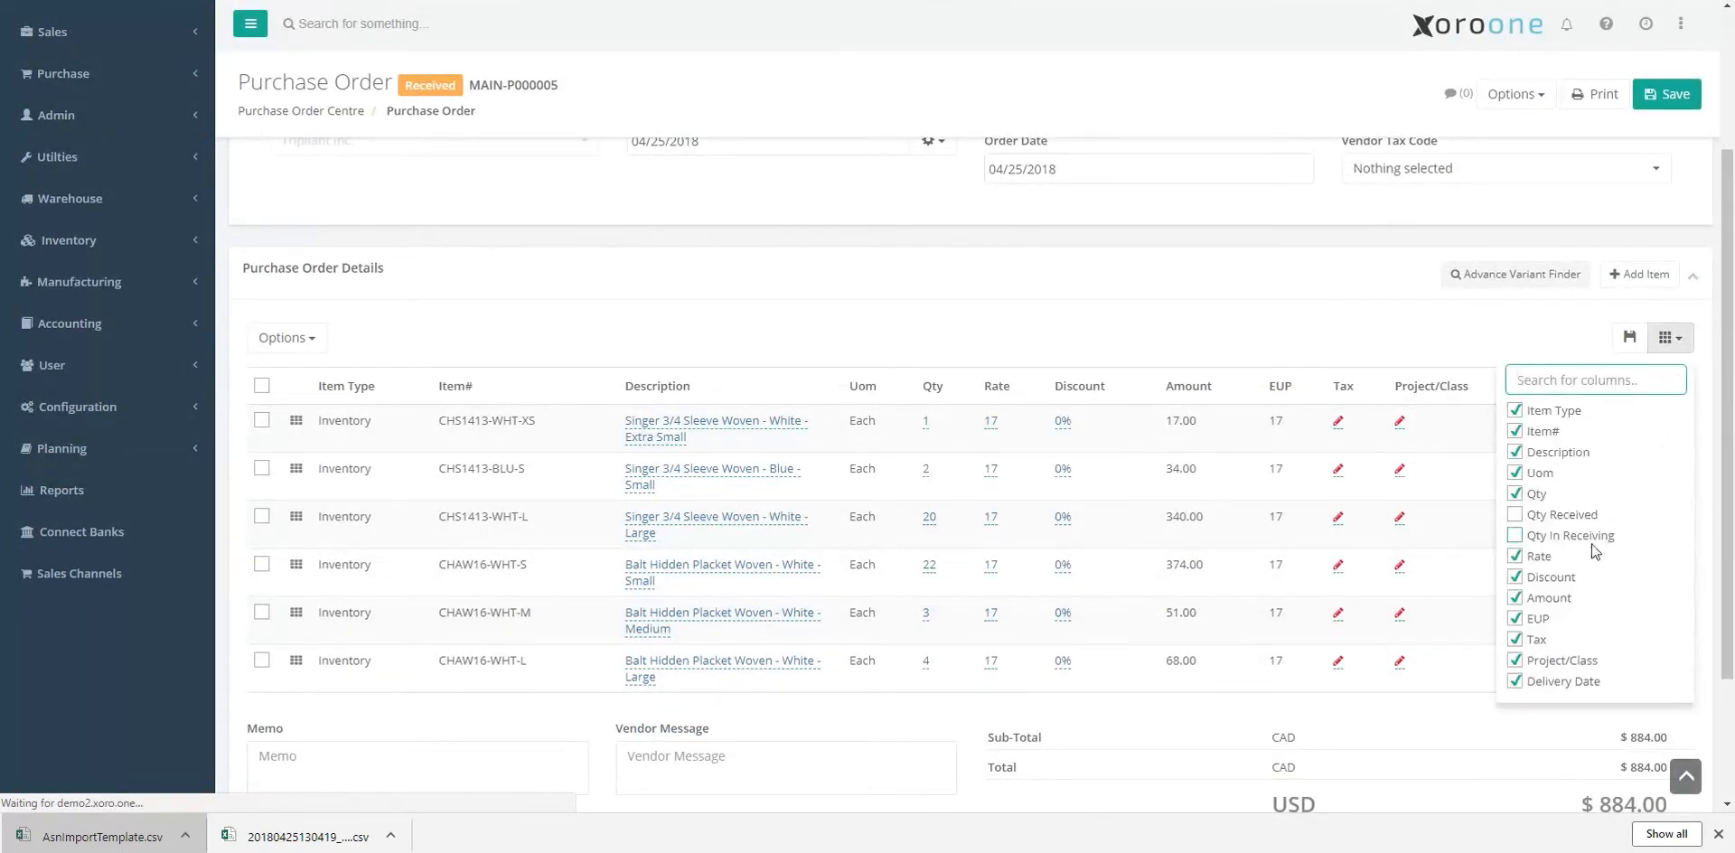
{"action": "left_click", "coordinate": [1553, 517]}
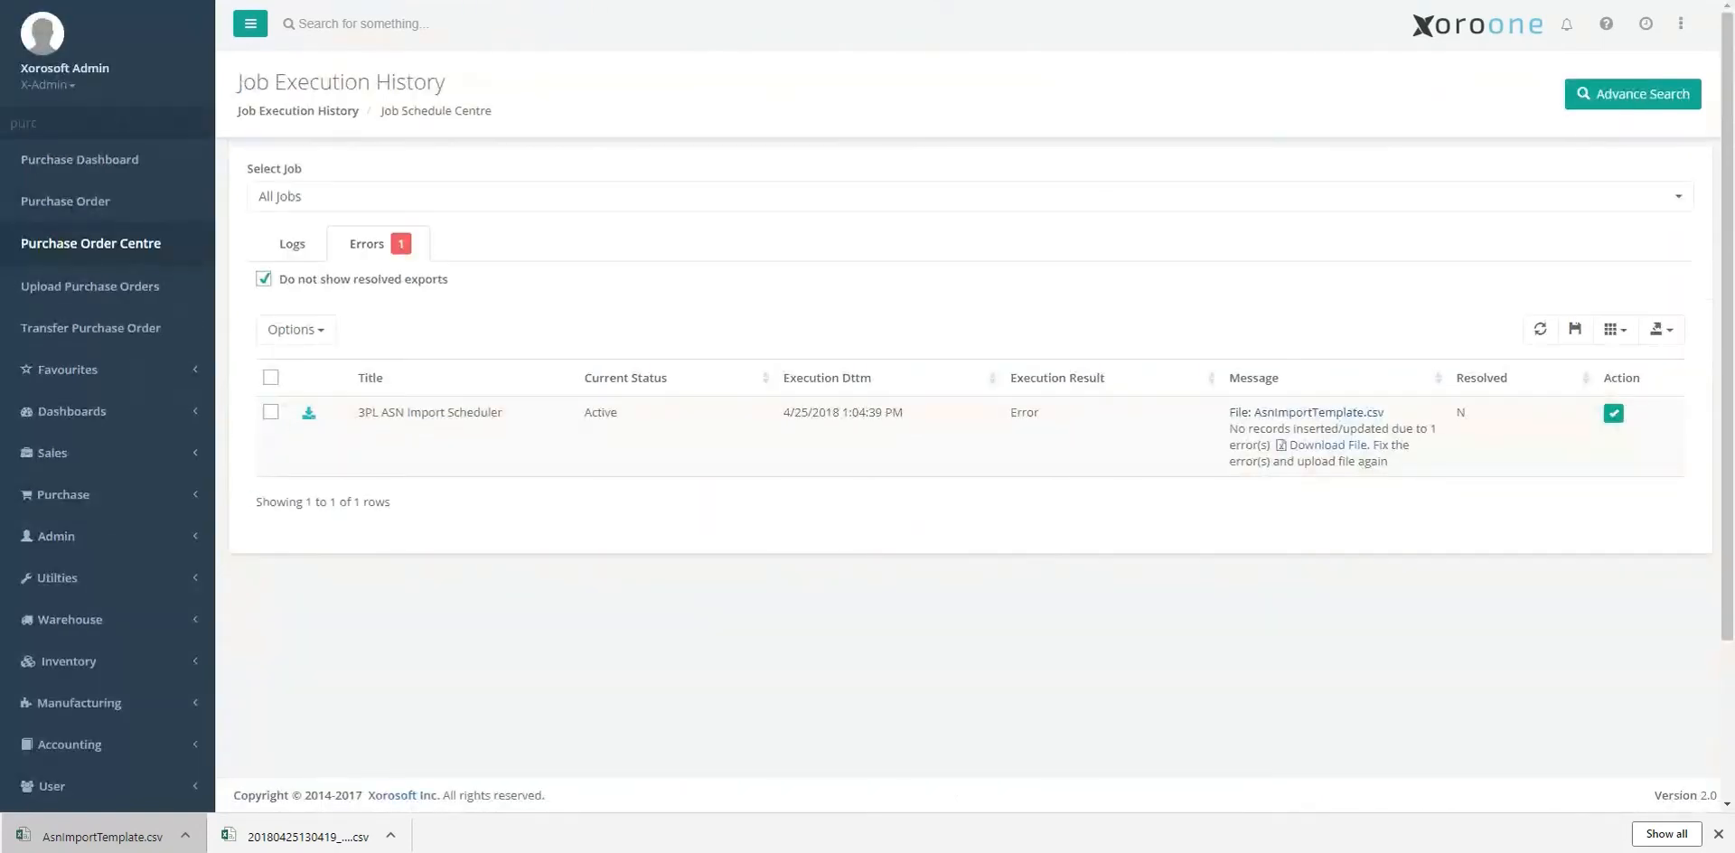
Refresh the Job Execution History errors and mark the 3PL ASN Import Scheduler error as resolved.
{"action": "left_click", "coordinate": [1538, 334]}
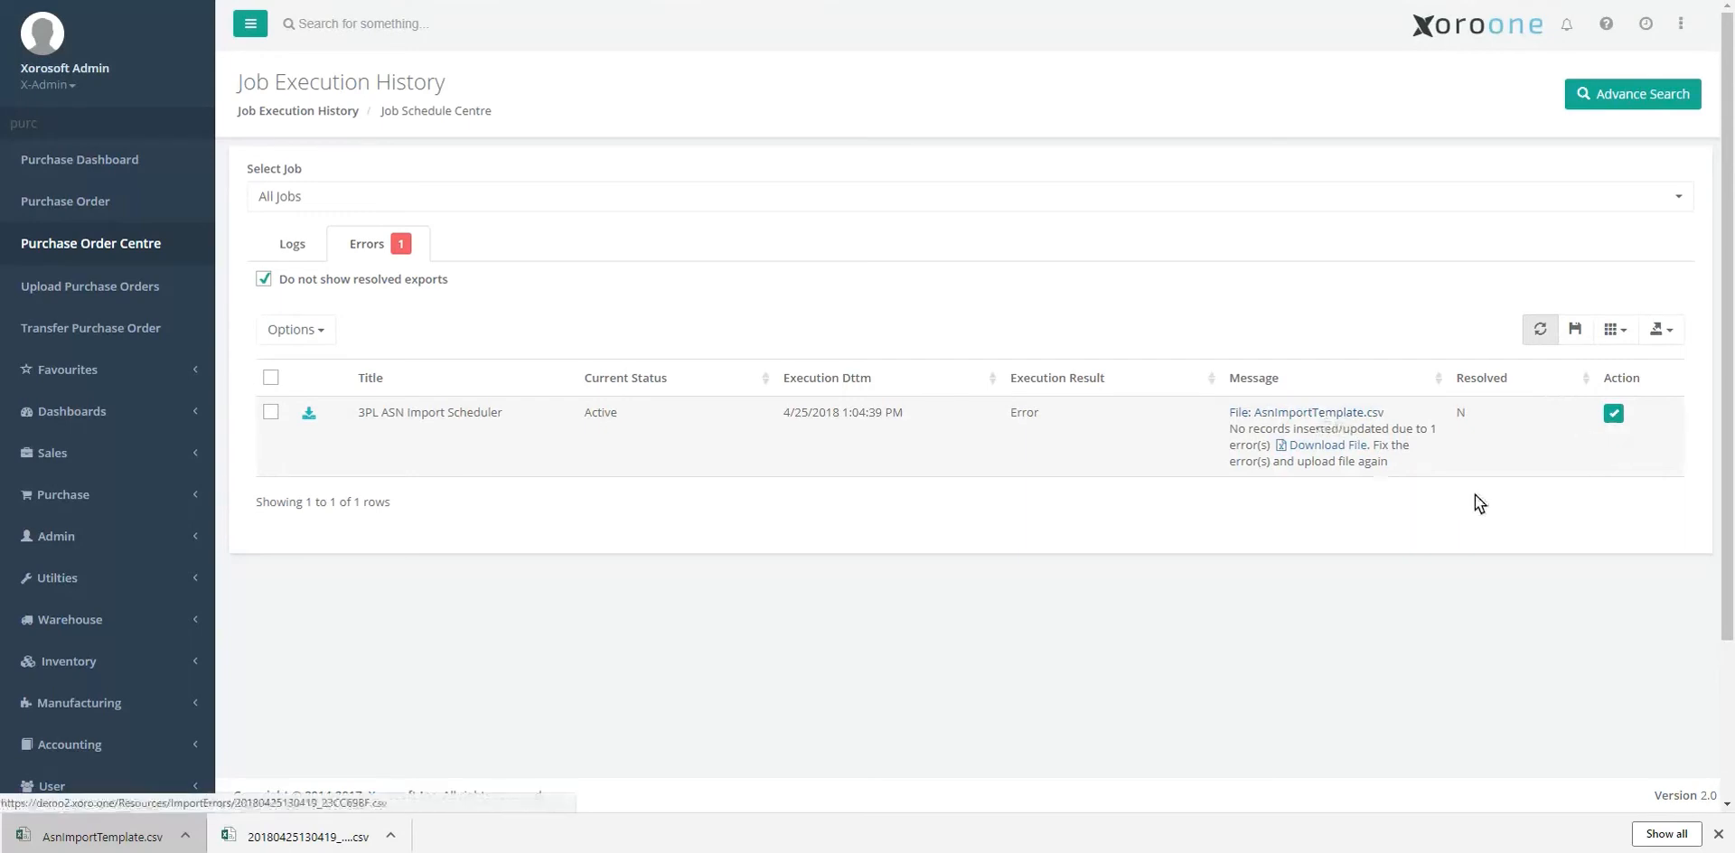
{"action": "left_click", "coordinate": [1612, 414]}
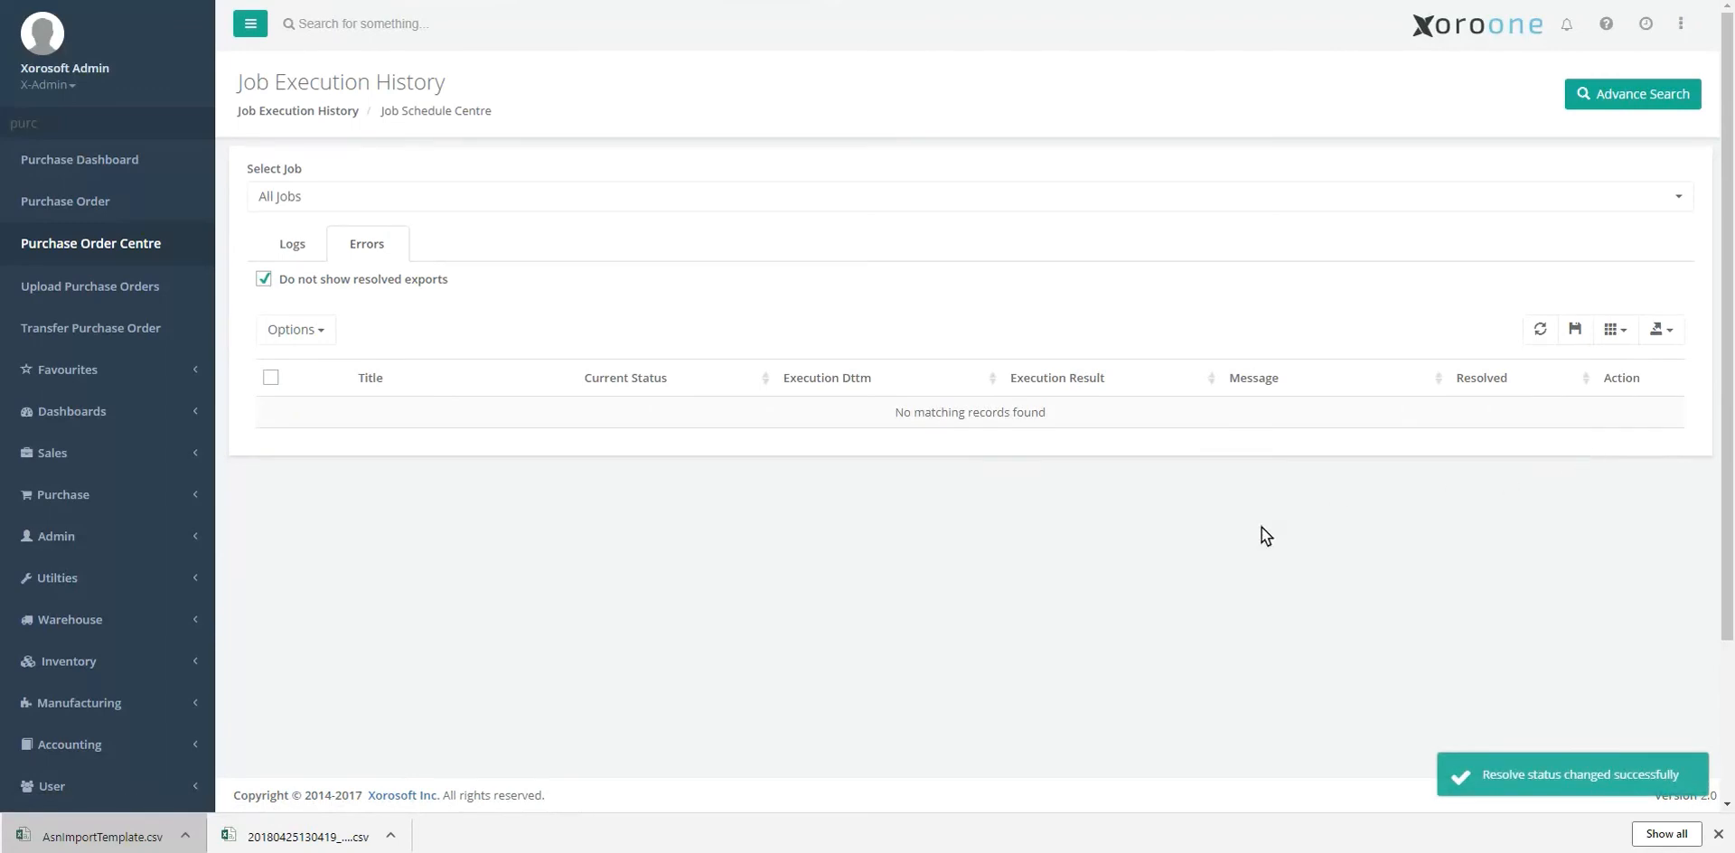